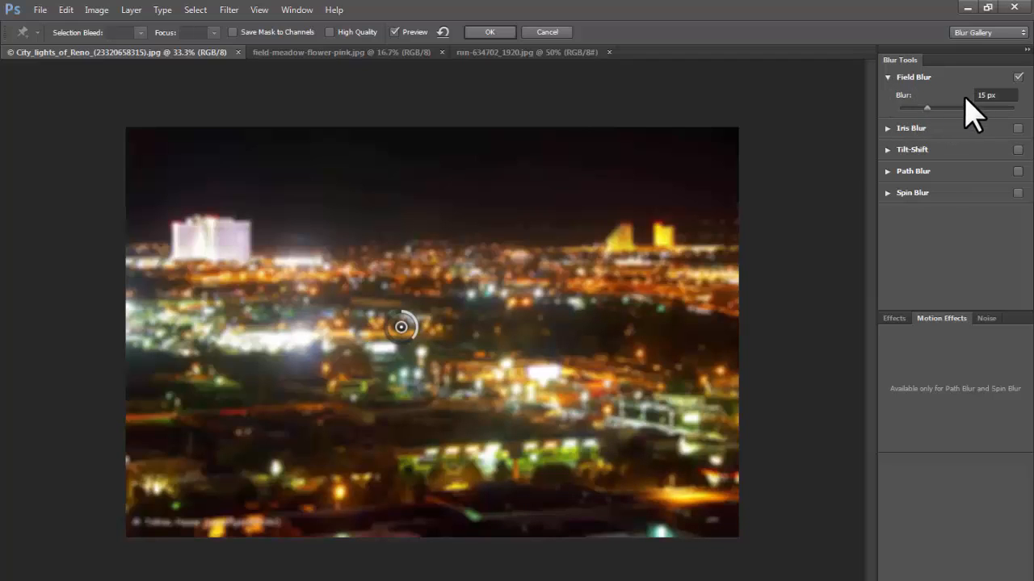
Set the Field Blur amount on the city lights photo to 50 px
drag(928, 109, 943, 110)
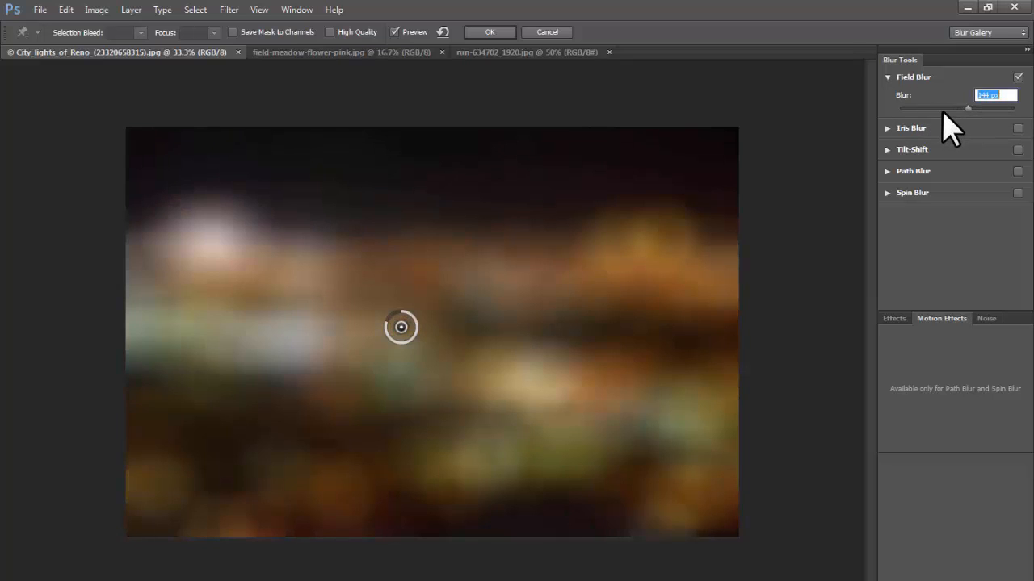
drag(942, 112, 948, 110)
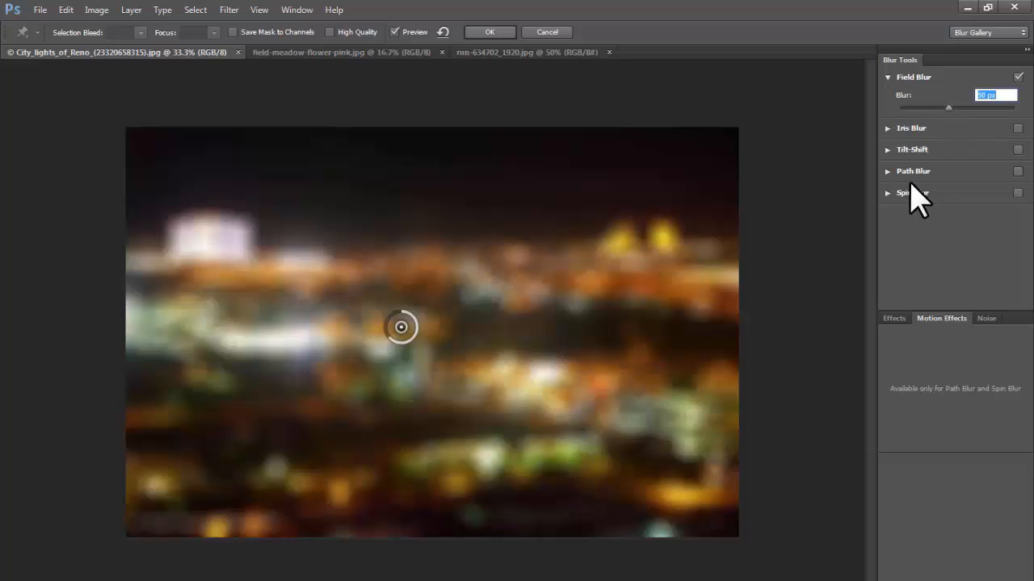
click(894, 319)
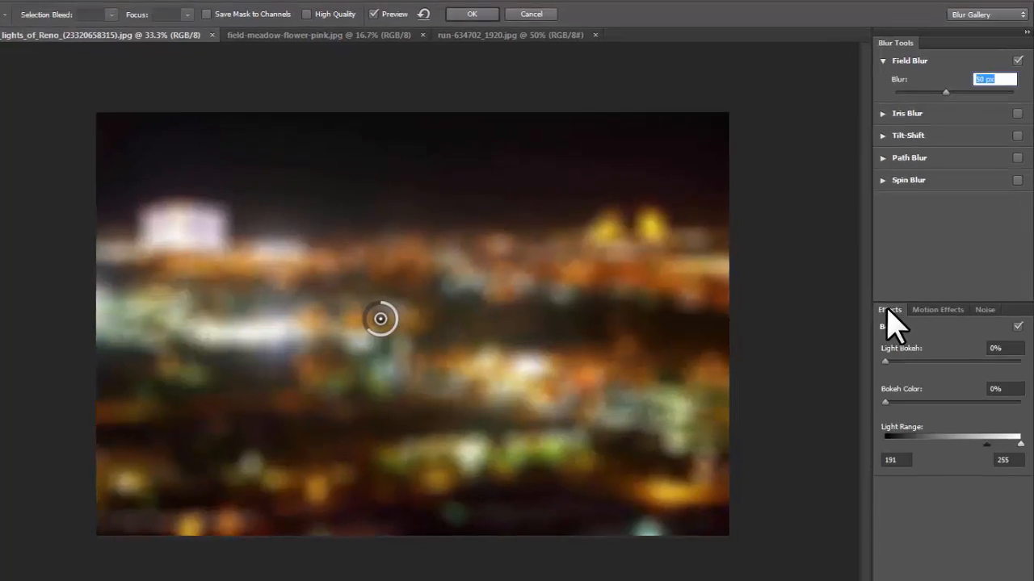
click(952, 320)
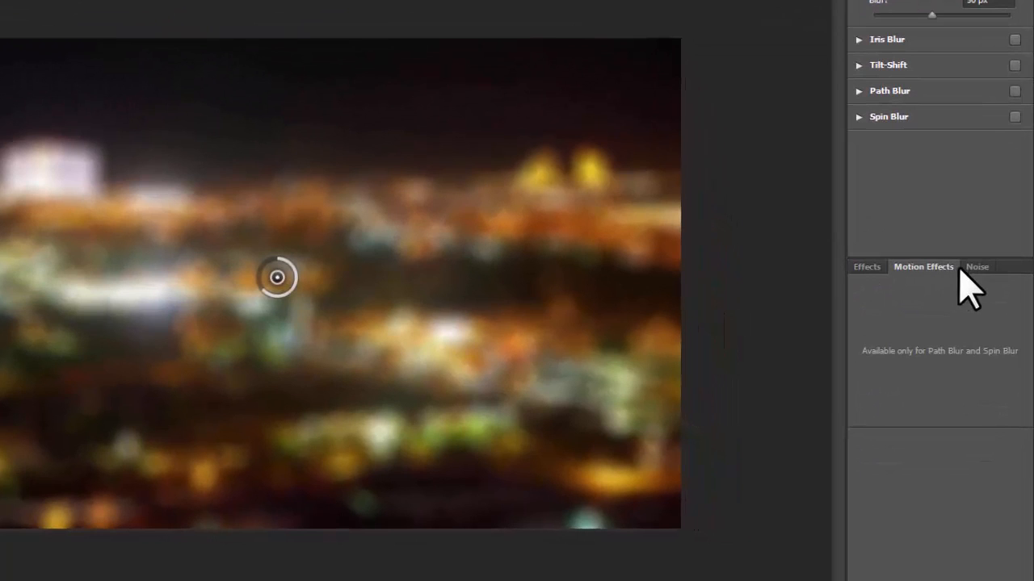
click(977, 267)
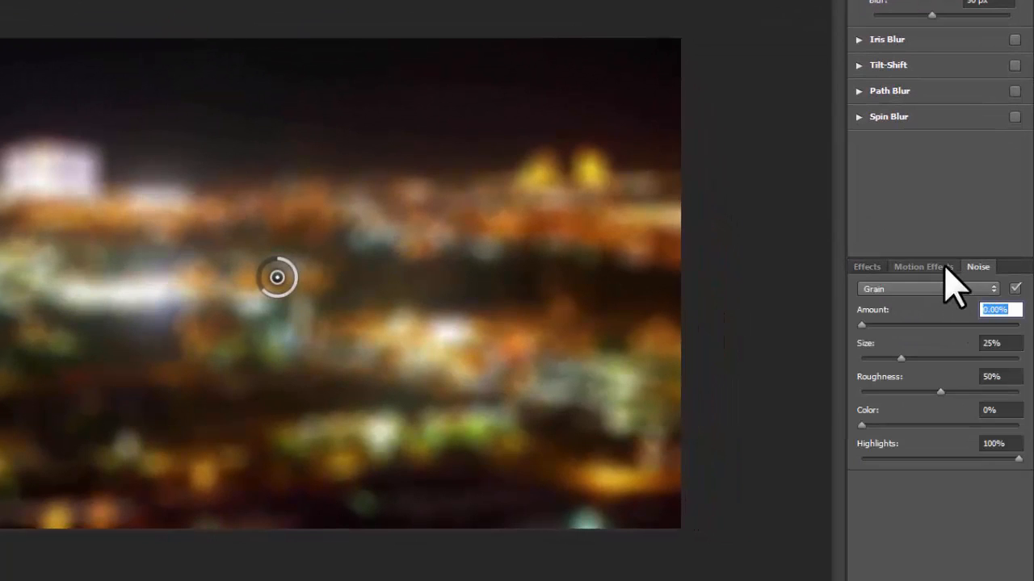
click(897, 268)
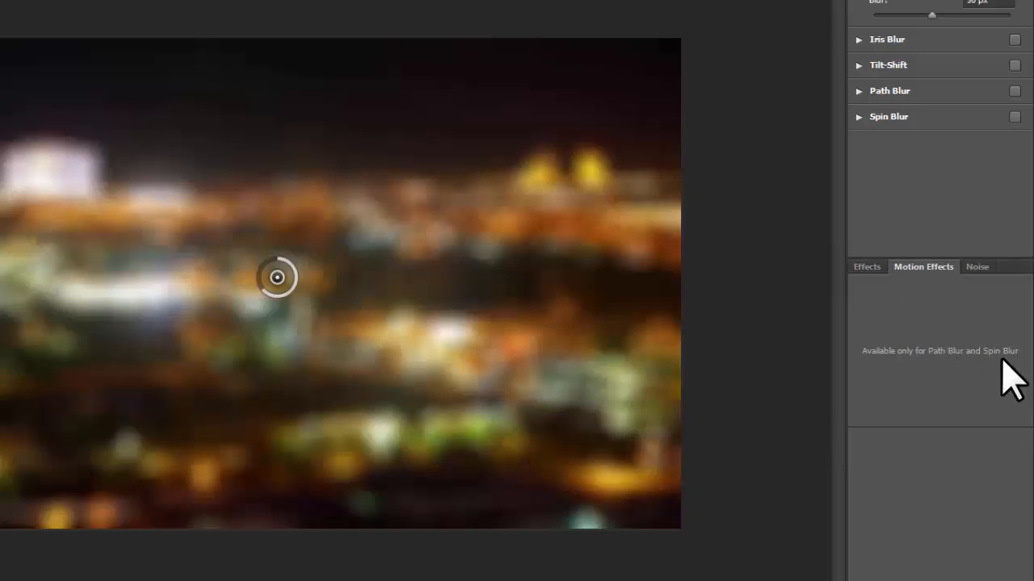
Set the bokeh effect to 37% Light Bokeh, 100% Bokeh Color and a light range of 240 to 254
click(868, 268)
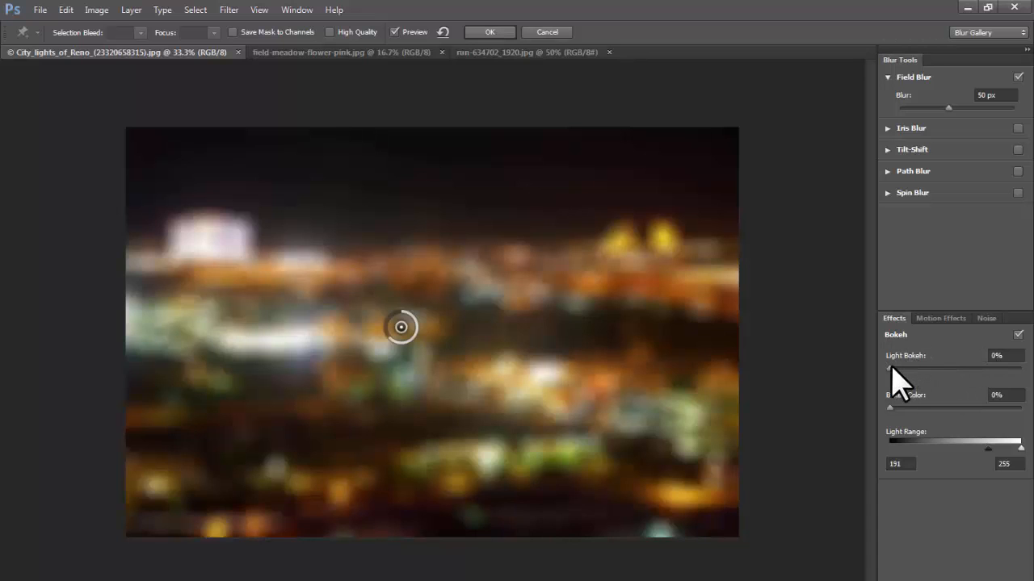
drag(889, 368, 918, 368)
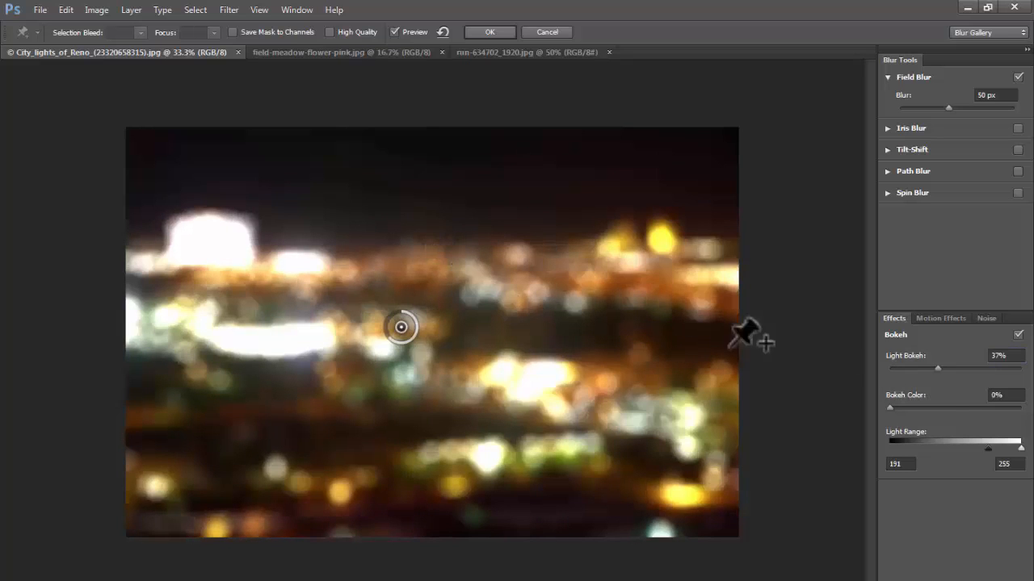
drag(891, 410, 1033, 409)
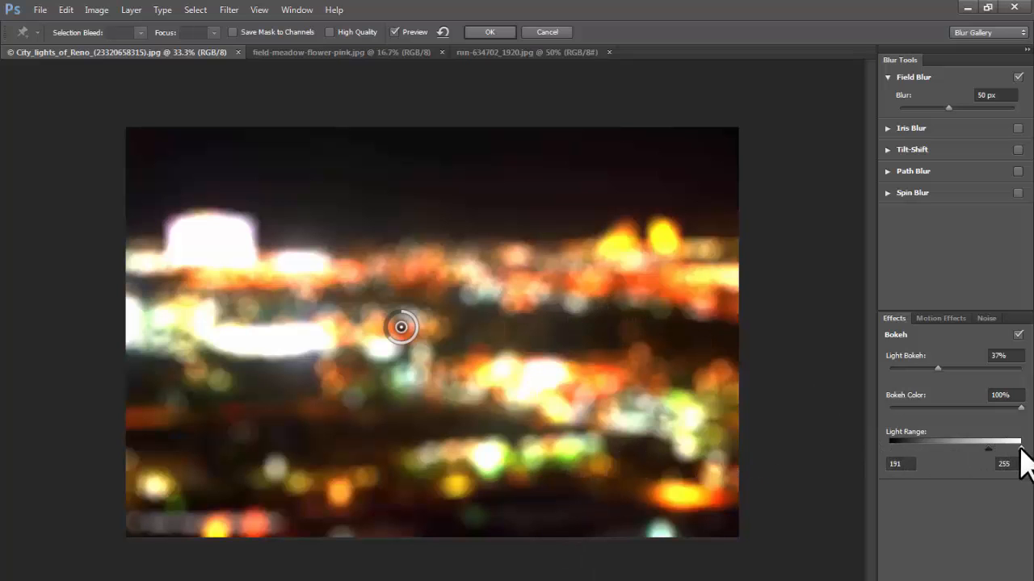
drag(988, 449, 1019, 450)
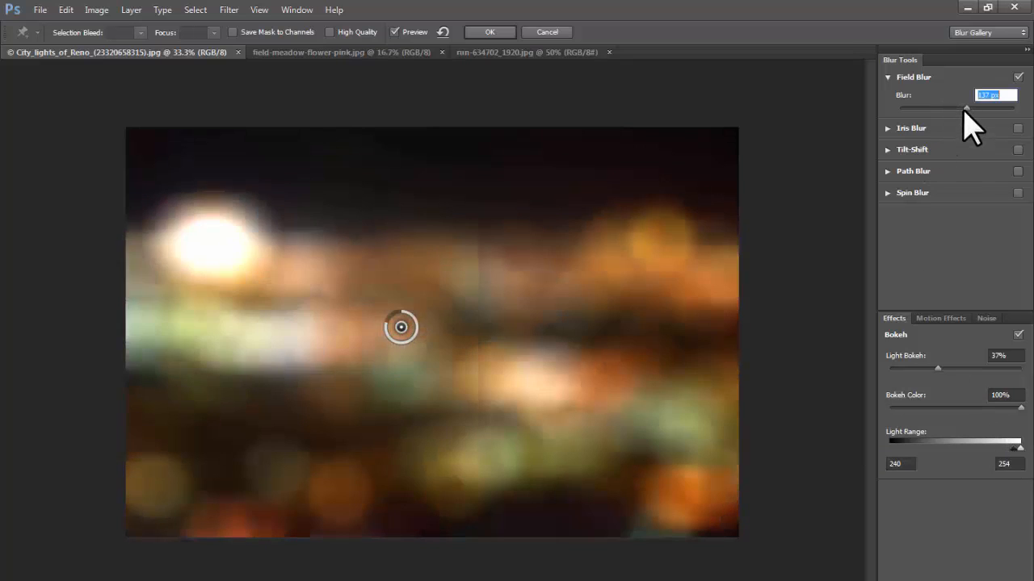
Raise the Field Blur to 106 px and refine the bokeh to 47% Light Bokeh, 95% Bokeh Color and a 243–254 light range
drag(961, 111, 959, 110)
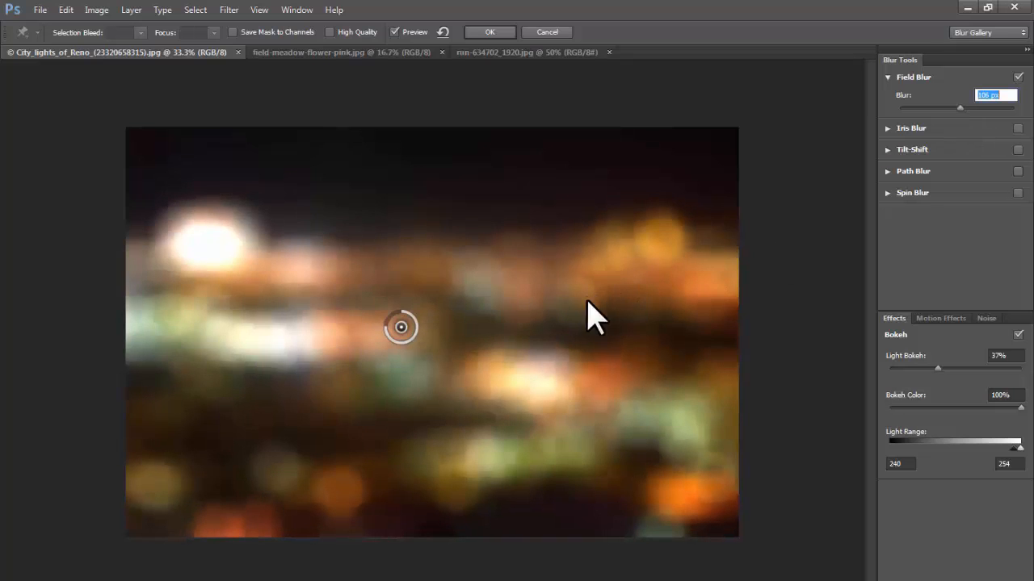
click(960, 368)
drag(1021, 407, 1015, 408)
drag(1019, 449, 1014, 448)
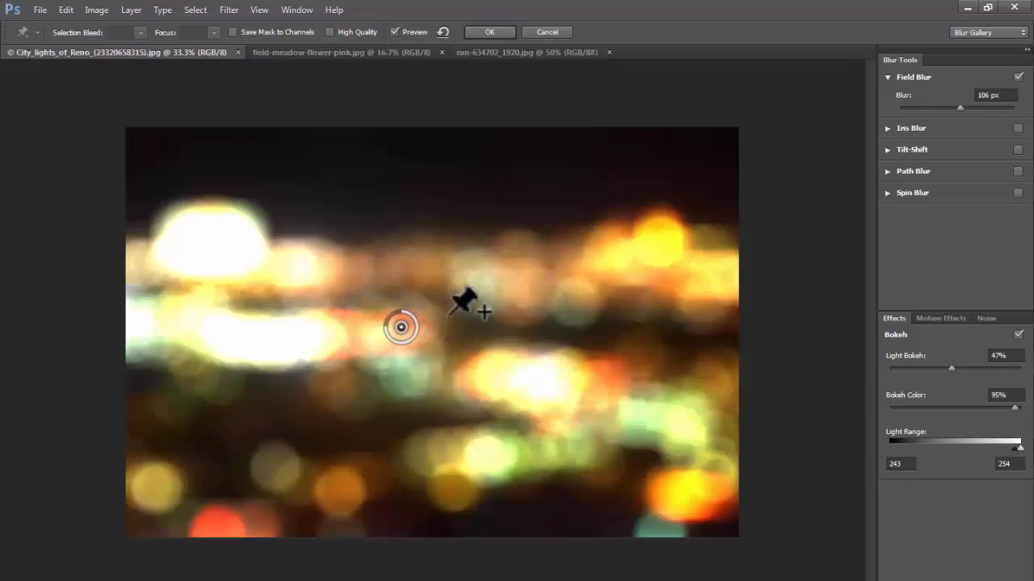
Add grain noise with amount 66.67%, size 62%, roughness 23%, color 15% and highlights 62%
click(983, 317)
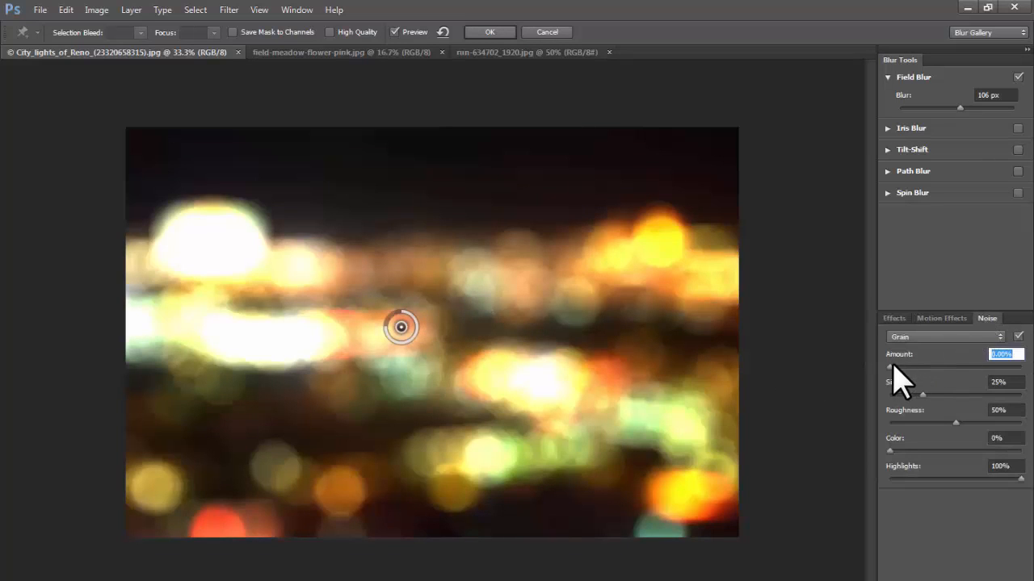
drag(890, 365, 977, 359)
key(Tab)
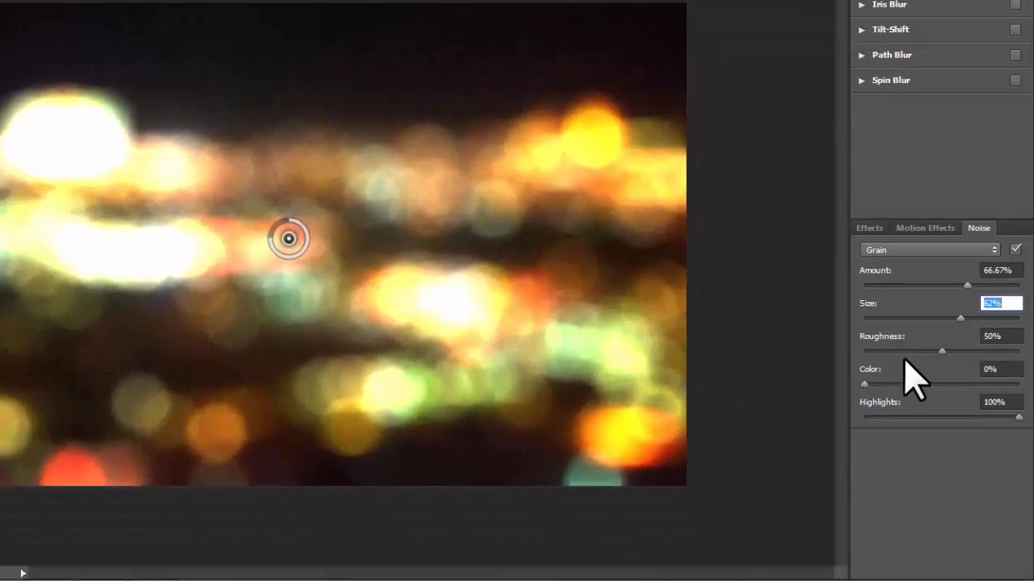
key(Tab)
drag(975, 353, 900, 358)
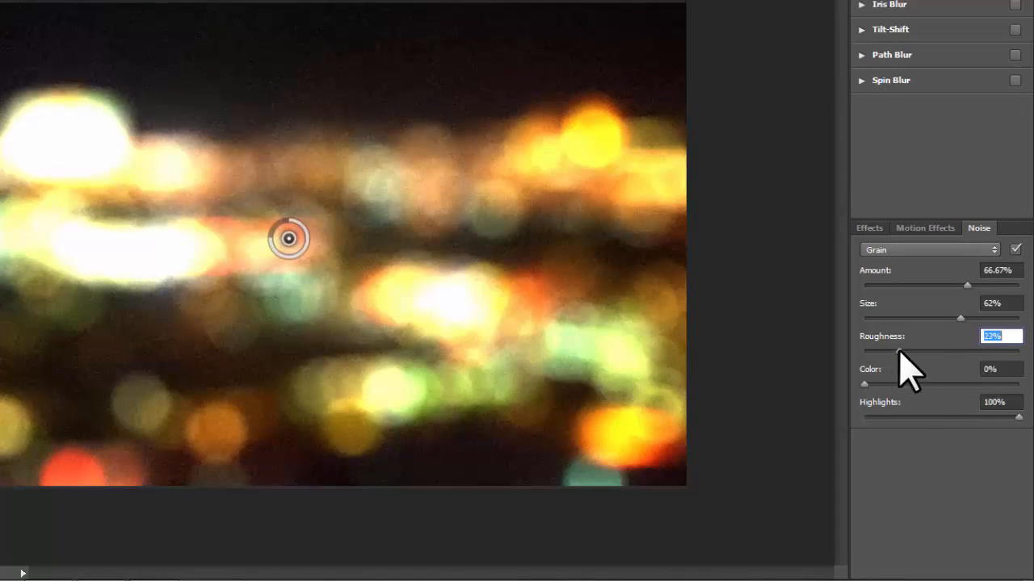
key(Tab)
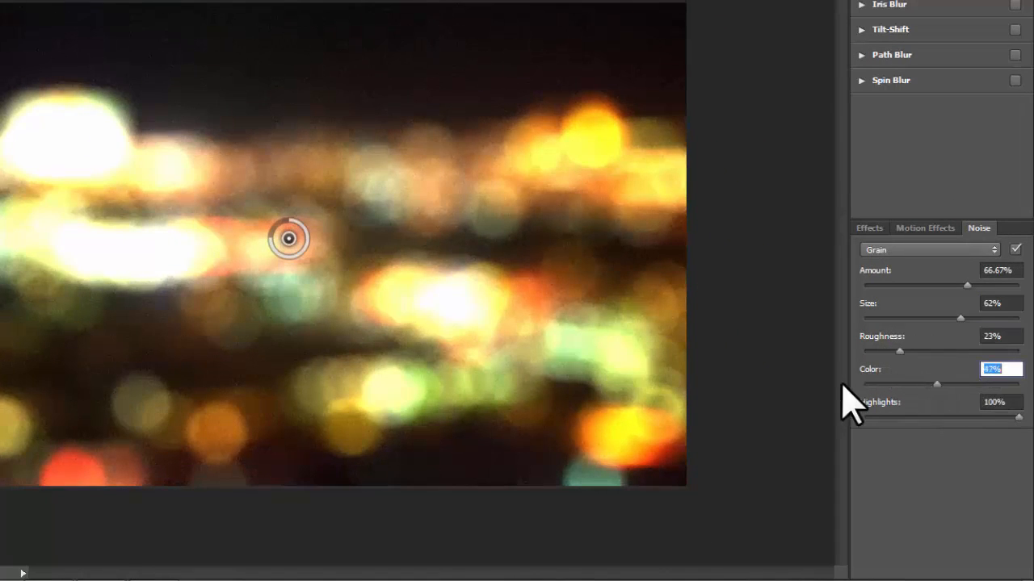
click(887, 384)
key(Tab)
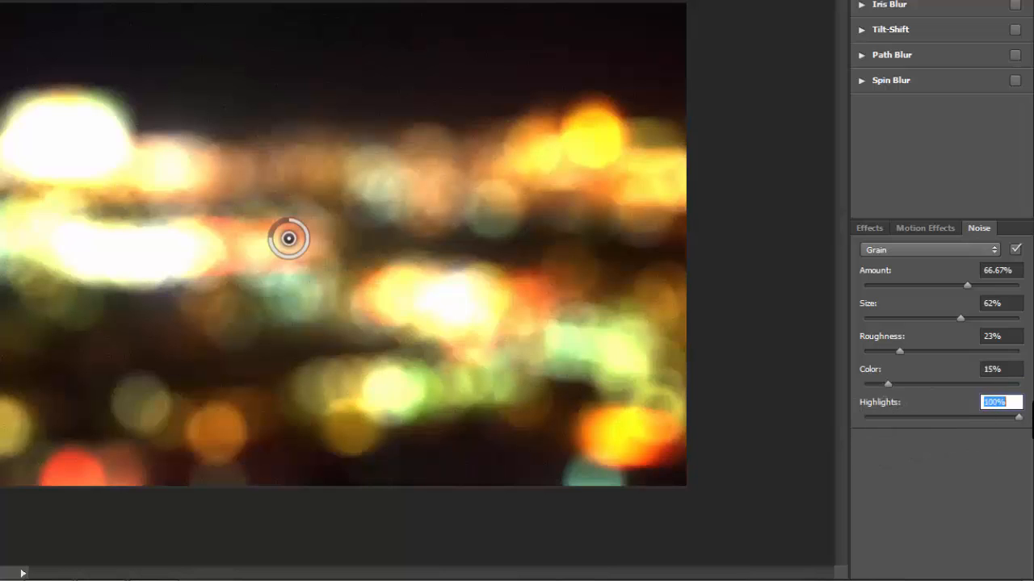
click(961, 417)
Switch the noise type from Grain to Gaussian and return to the bokeh effect settings
click(903, 252)
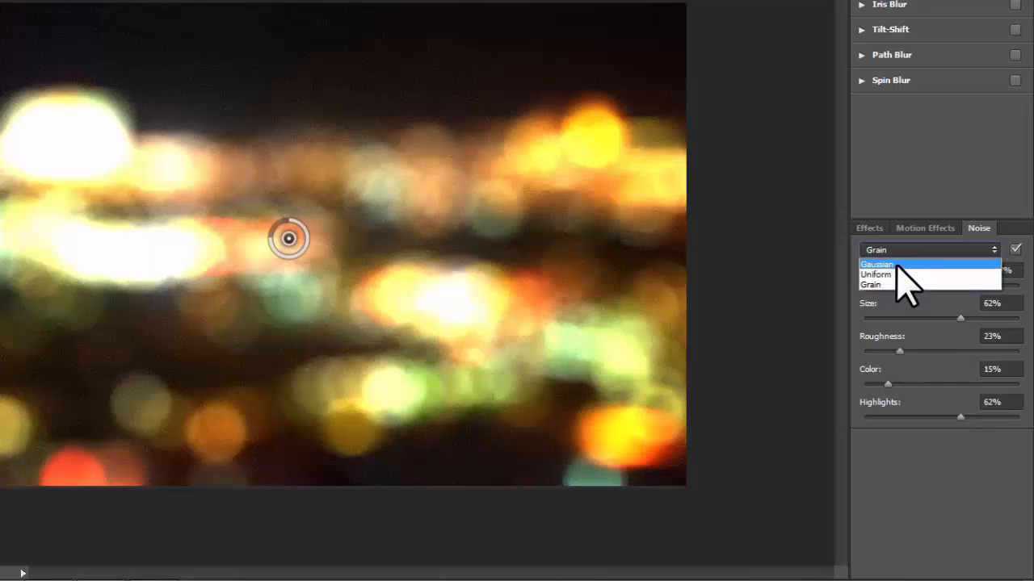
click(896, 265)
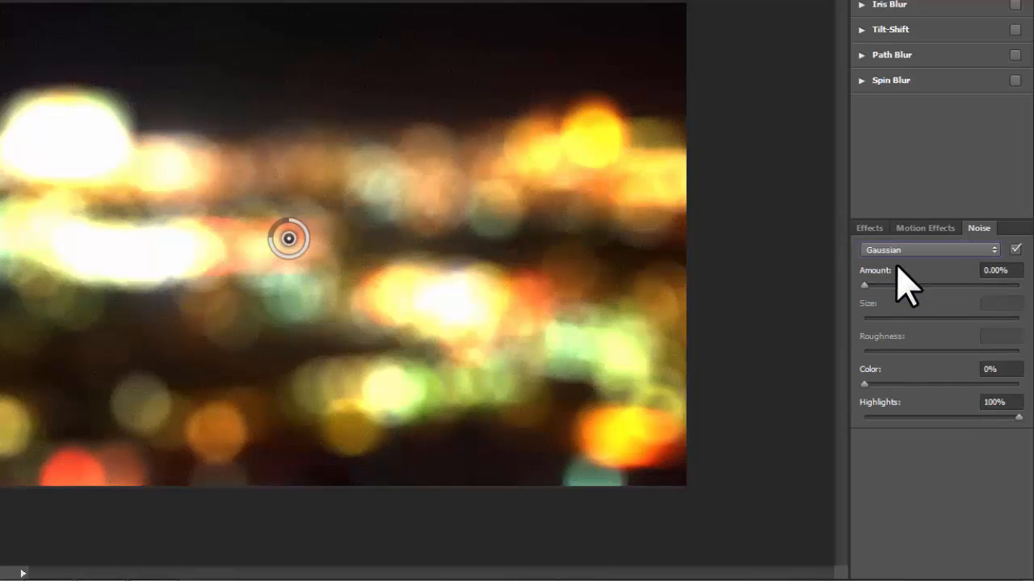
click(889, 253)
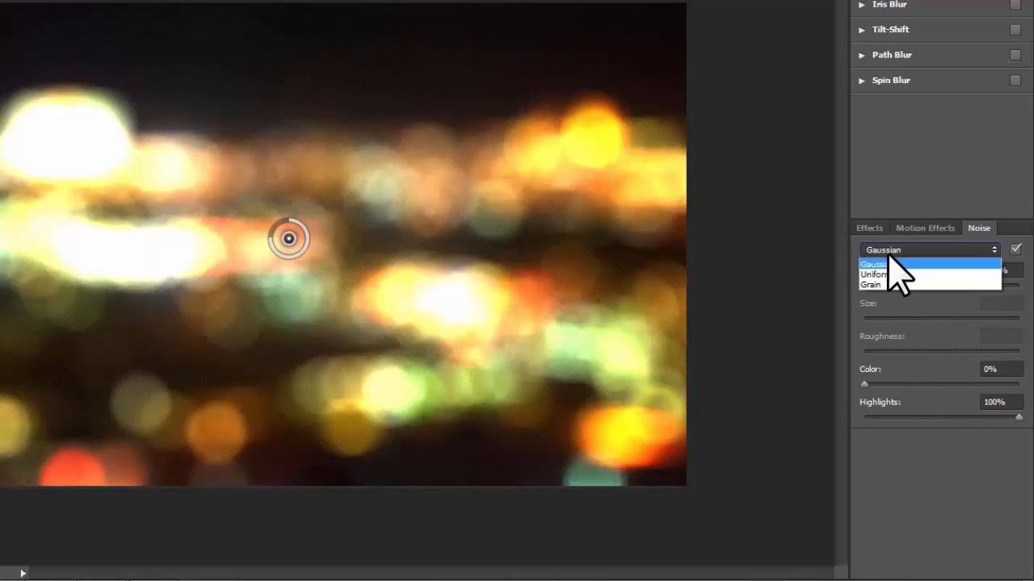
click(890, 257)
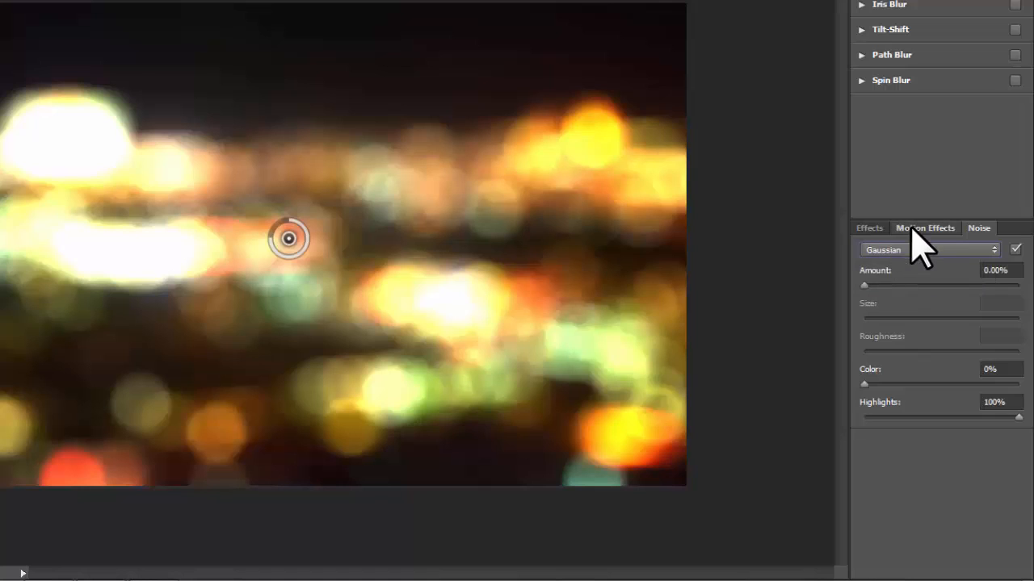
click(908, 229)
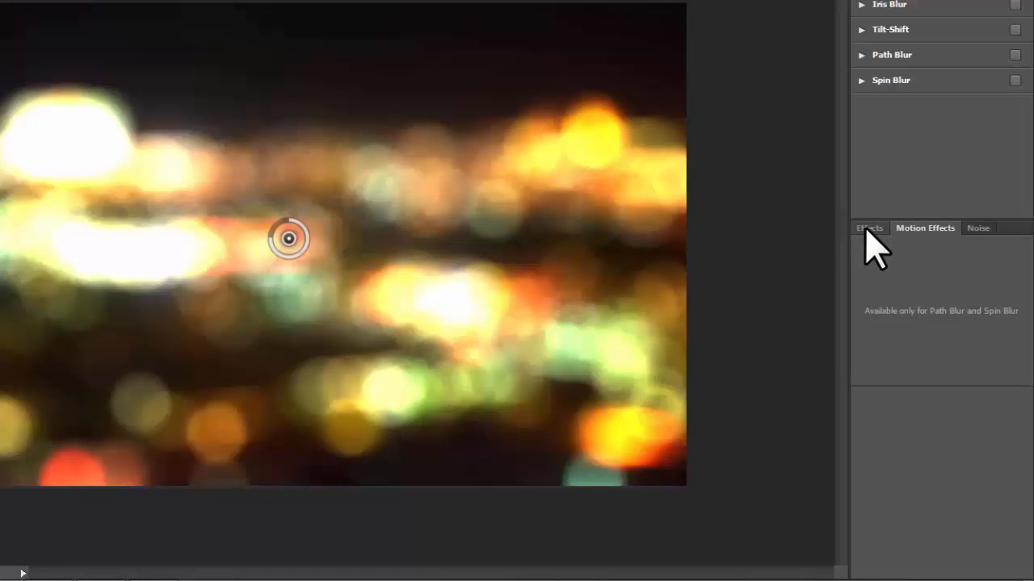
click(868, 229)
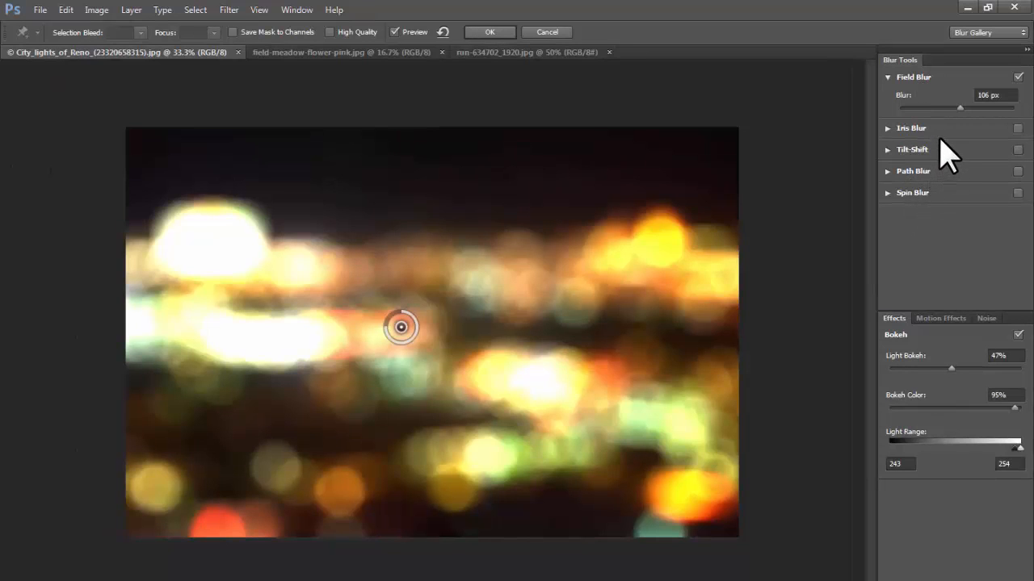
Move the blur pin into the right half of the photo and add a pin on the left half with 0 px blur
drag(384, 327, 553, 277)
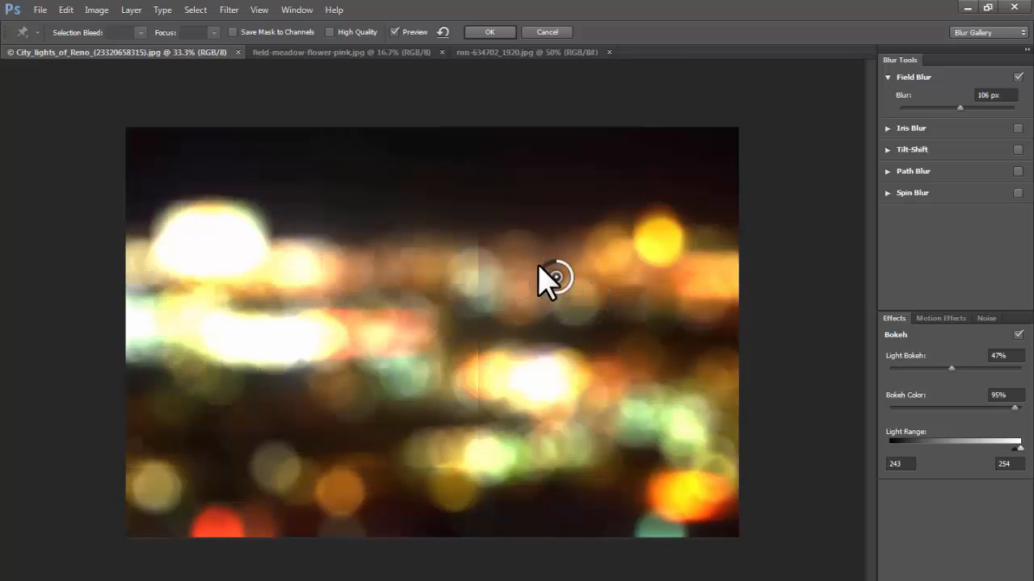
click(297, 379)
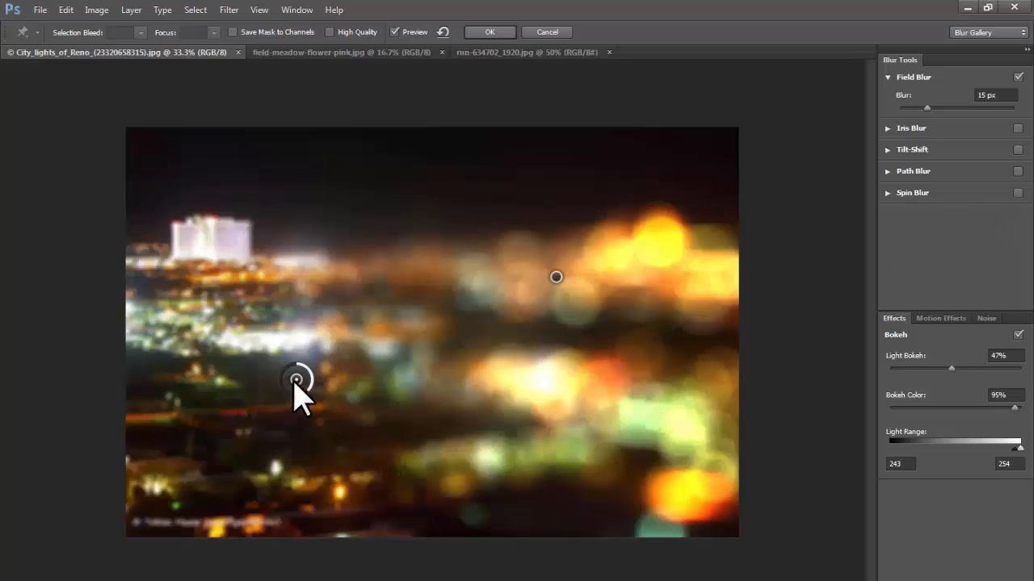
drag(925, 111, 897, 119)
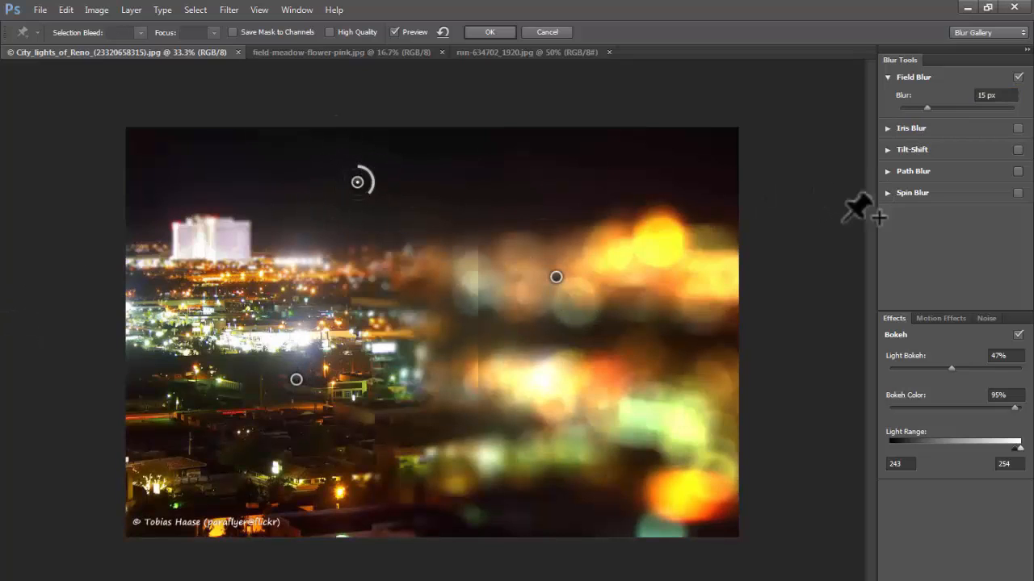
Add a field blur pin over the city lights near the photo's right edge and set its blur to 150 px
click(670, 363)
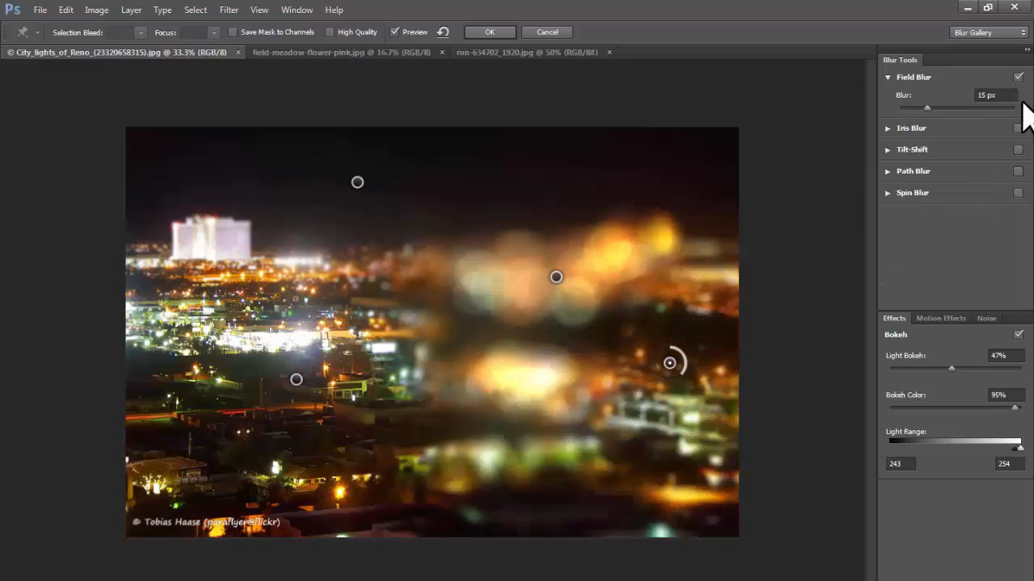
click(974, 109)
drag(928, 111, 970, 110)
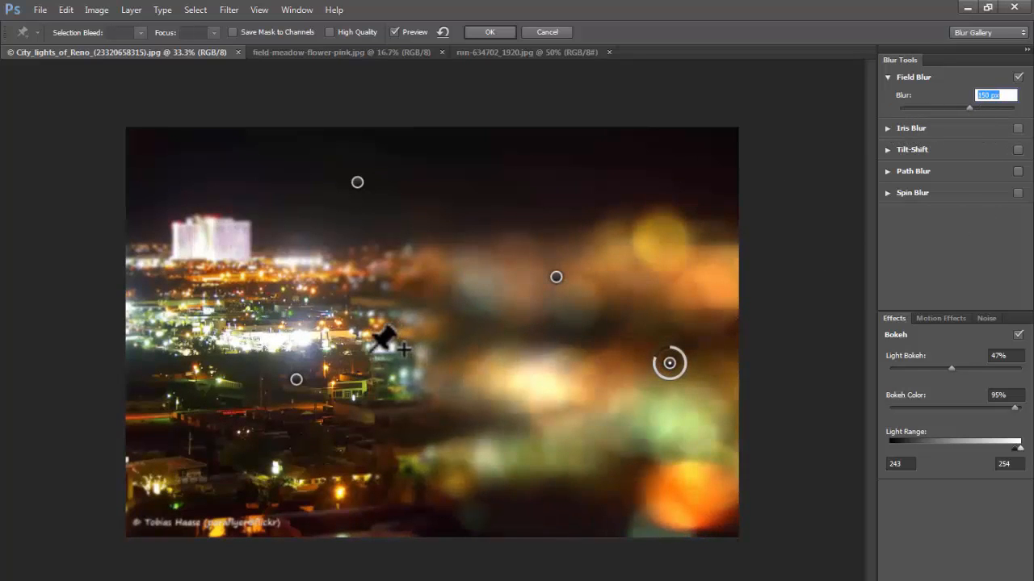
Add a pin at the photo's lower centre and move the 0 px pin up onto the bright white lights, keeping 0 px blur
click(426, 453)
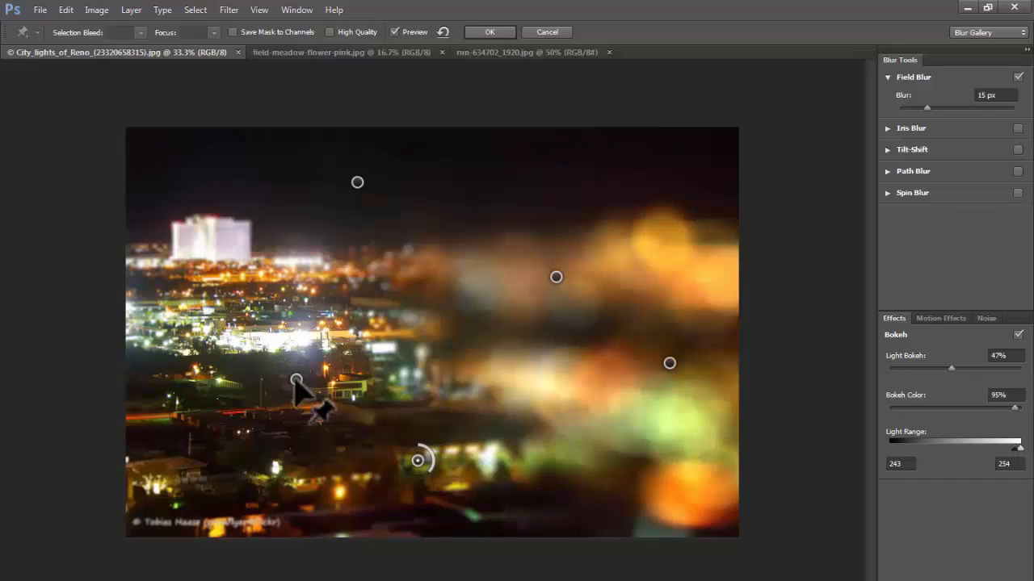
click(296, 362)
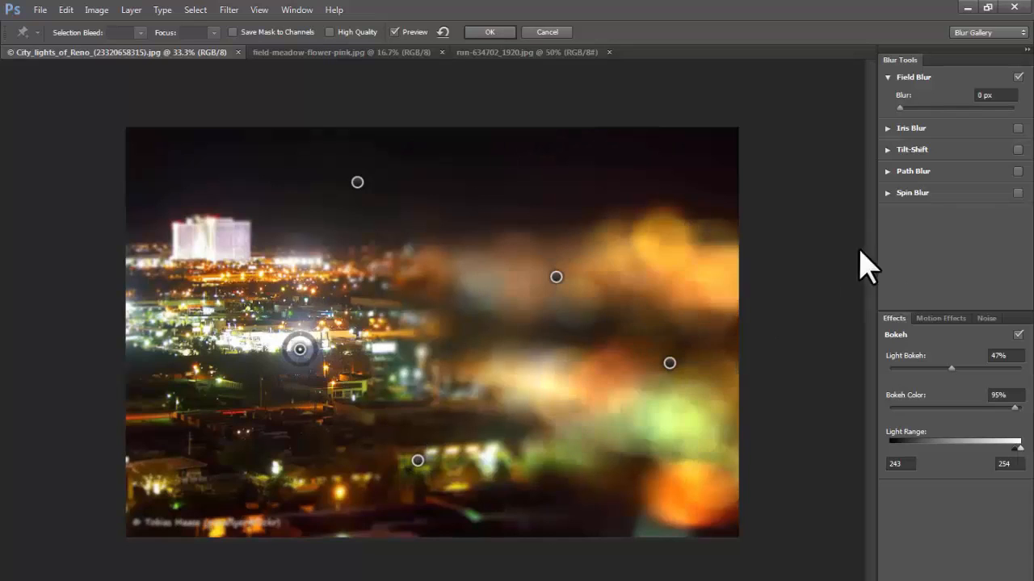
click(900, 107)
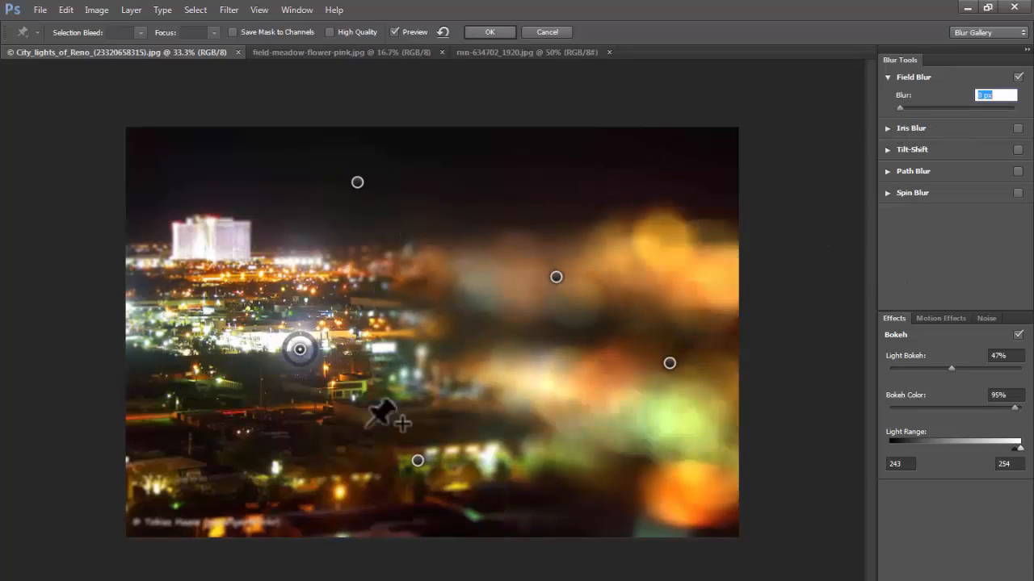
Move the lower pin to the photo's lower left with 57 px blur, and the sky pin closer to the white tower with 31 px
drag(418, 465, 253, 470)
drag(927, 107, 950, 108)
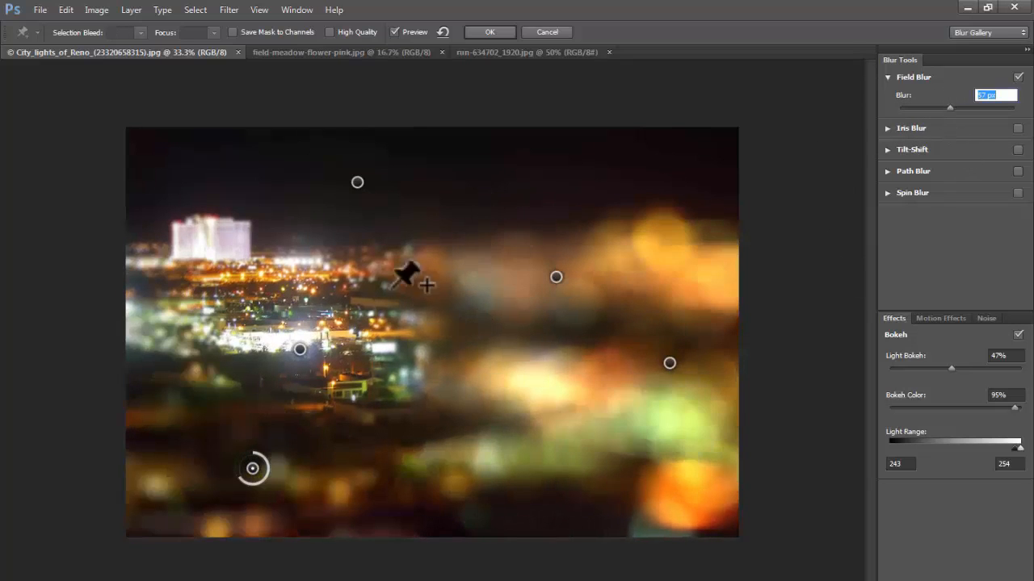
drag(356, 181, 266, 178)
drag(938, 109, 943, 109)
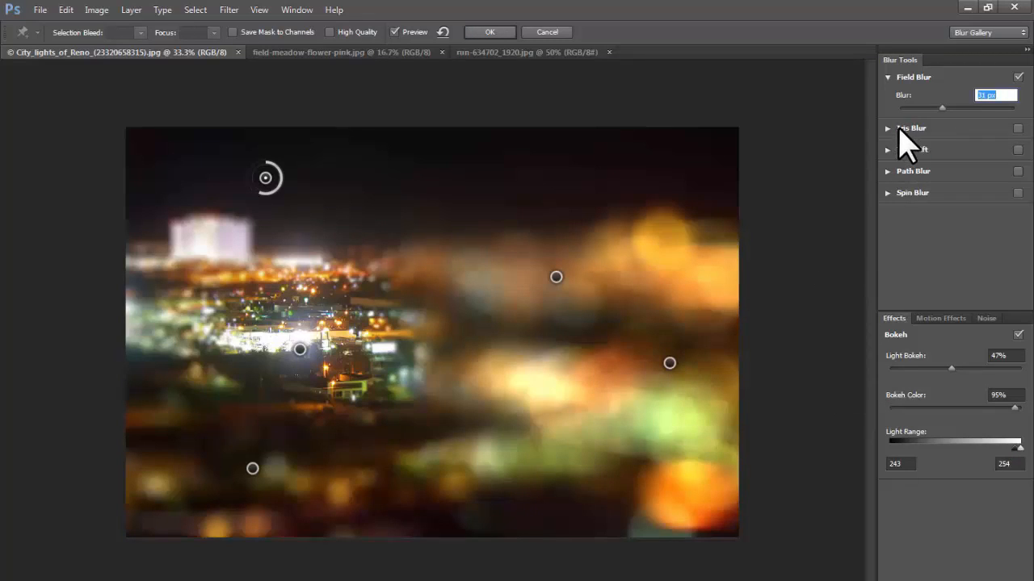
click(231, 10)
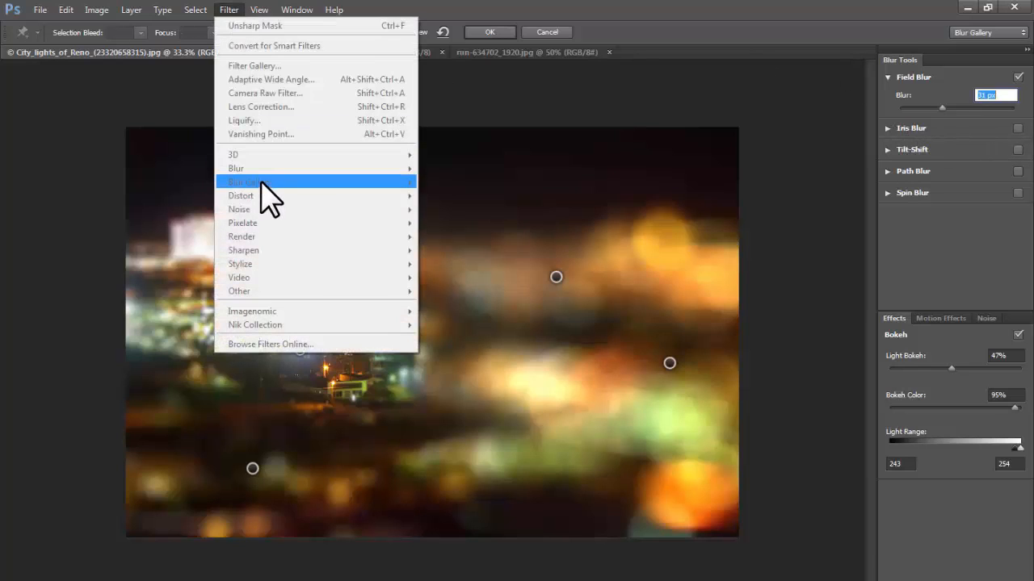
click(990, 285)
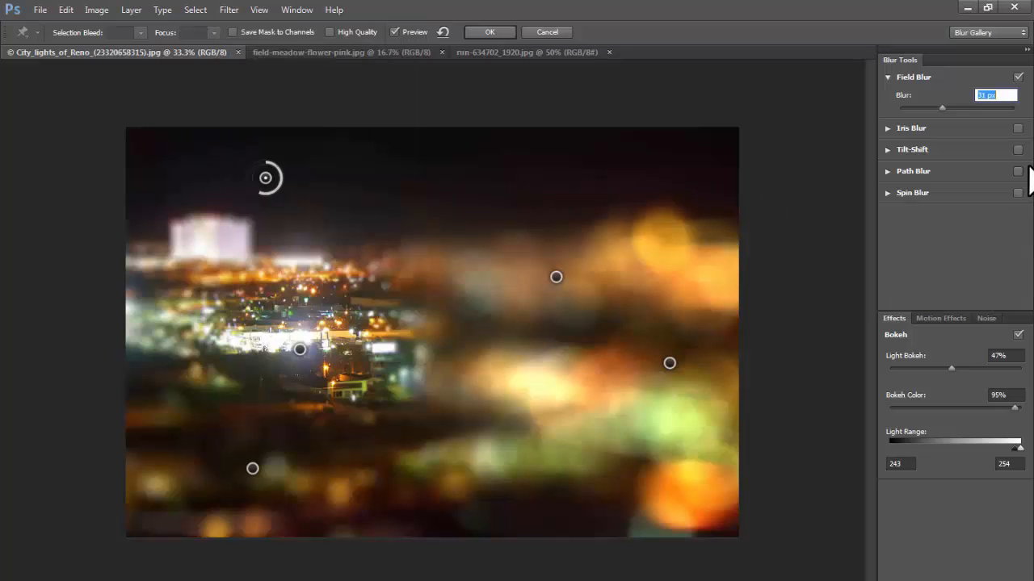
Turn on Iris Blur, turn off Field Blur, and pull the sharp-area handles slightly inward
click(898, 128)
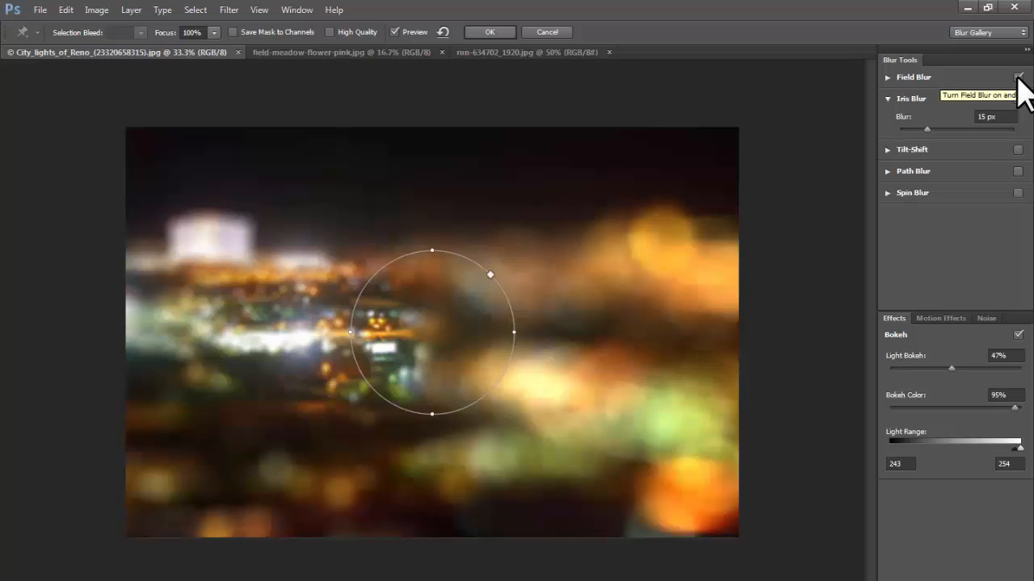
click(1017, 77)
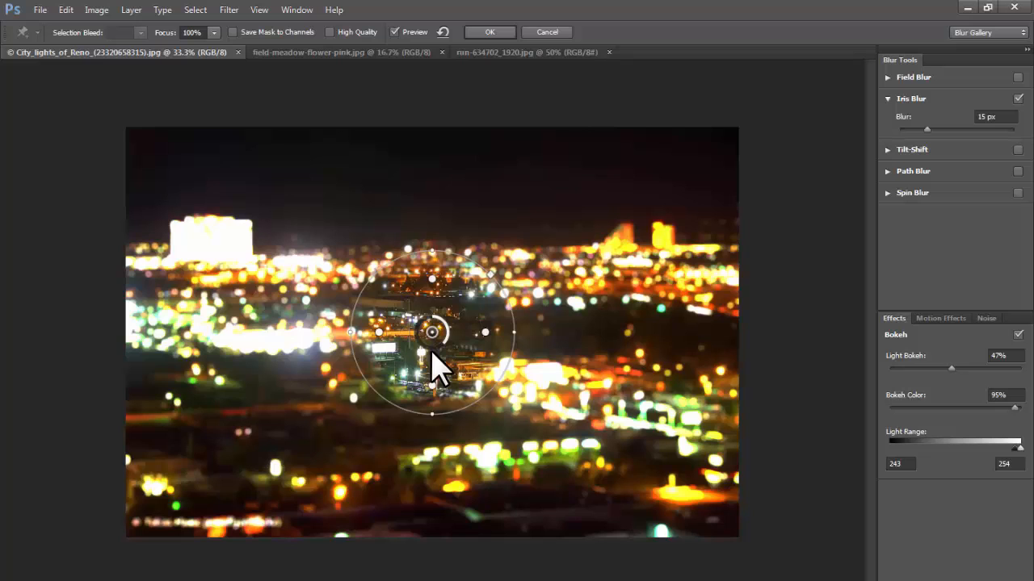
mouse_move(485, 332)
mouse_down()
mouse_move(447, 333)
mouse_move(503, 334)
mouse_move(446, 333)
mouse_move(481, 331)
mouse_up()
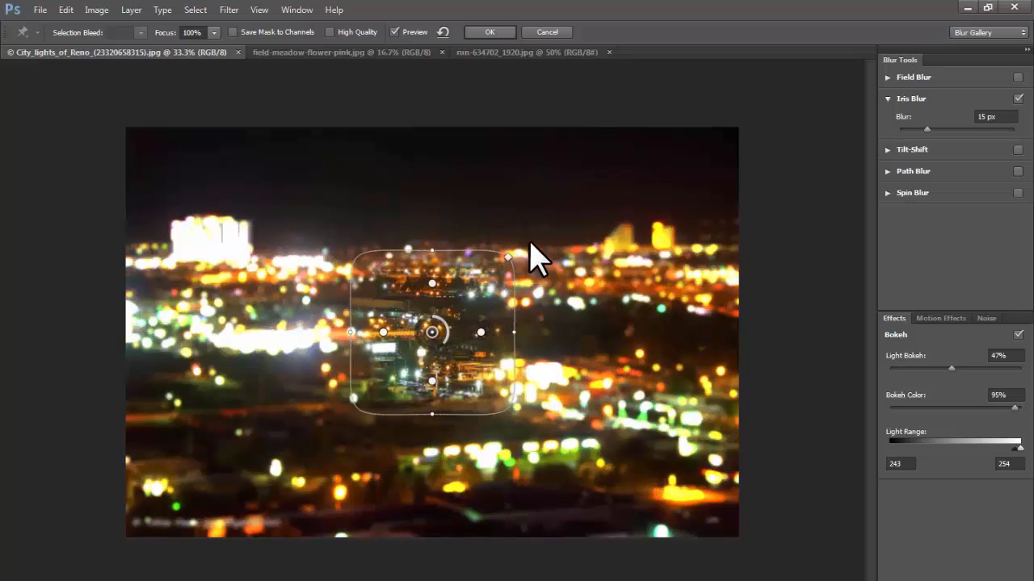
Reshape the iris into a wide rounded rectangle, tilted slightly counterclockwise across the middle of the city
drag(487, 277, 547, 269)
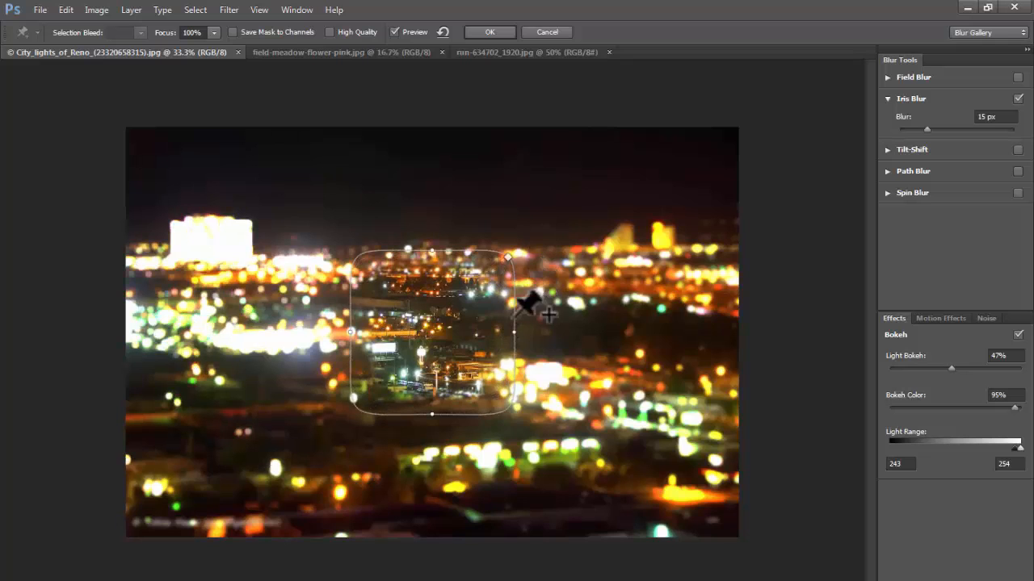
drag(534, 321, 618, 296)
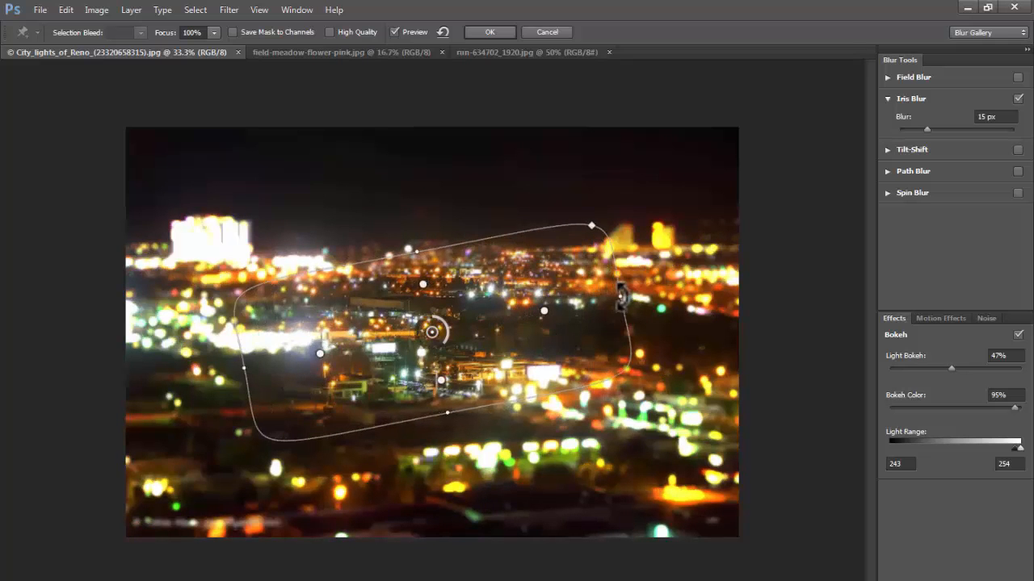
mouse_move(449, 415)
mouse_down()
mouse_move(473, 491)
mouse_move(387, 468)
mouse_move(420, 466)
mouse_move(418, 439)
mouse_move(434, 427)
mouse_up()
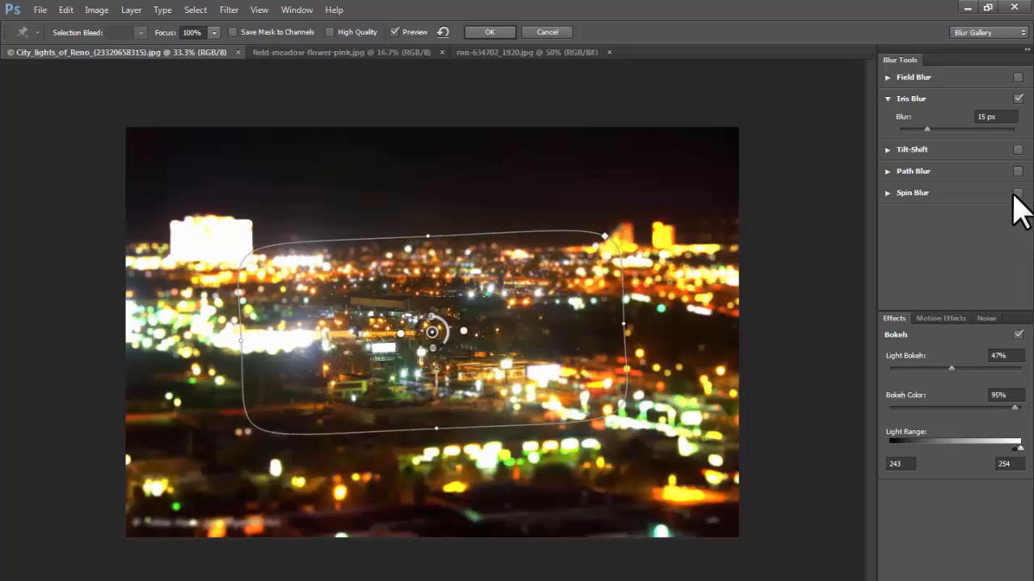
Set the iris blur to 78 px and Light Bokeh to 55%, keeping only the middle of the iris fully sharp
drag(926, 129, 957, 129)
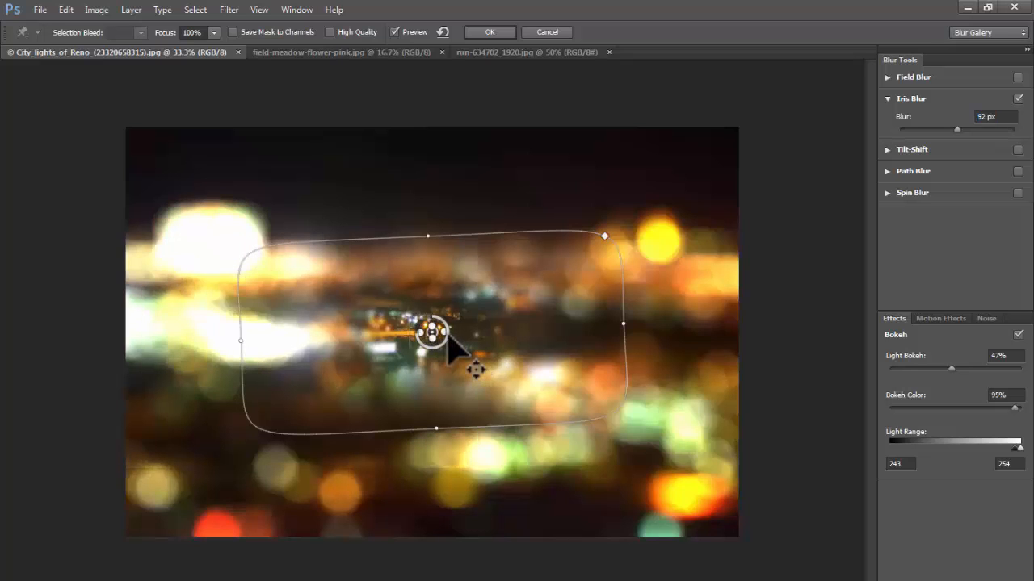
drag(442, 331, 570, 325)
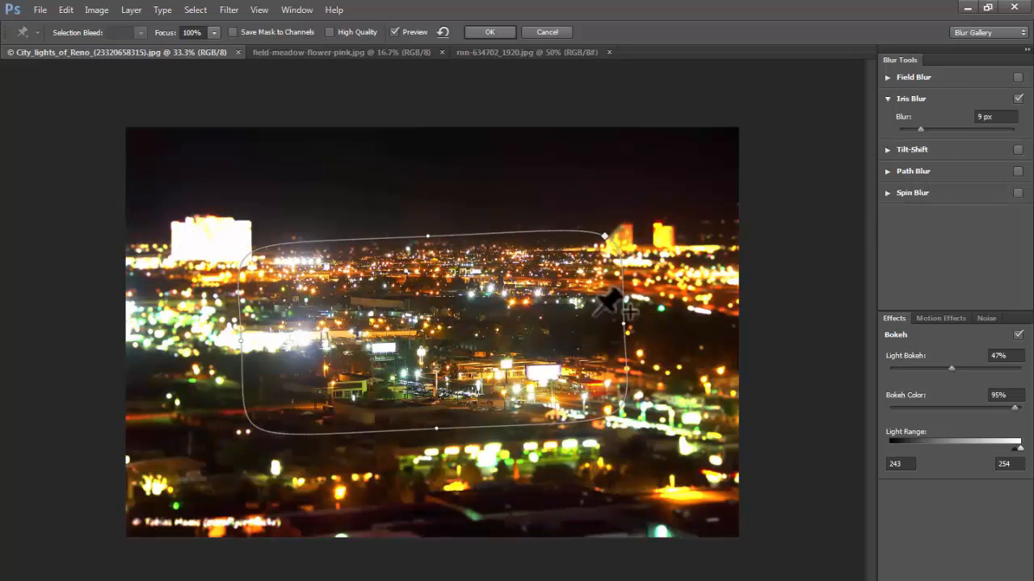
click(954, 130)
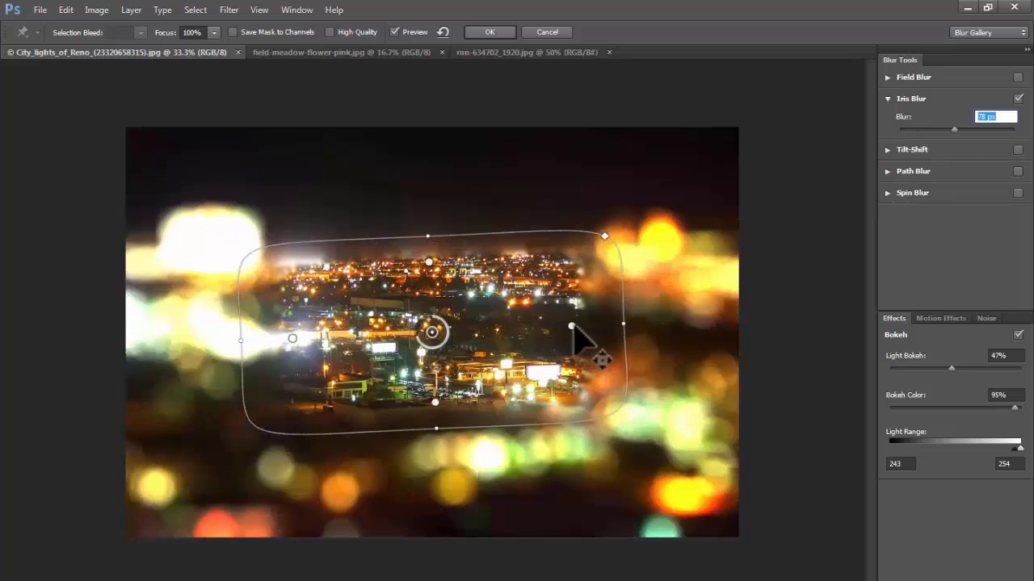
drag(572, 327, 494, 341)
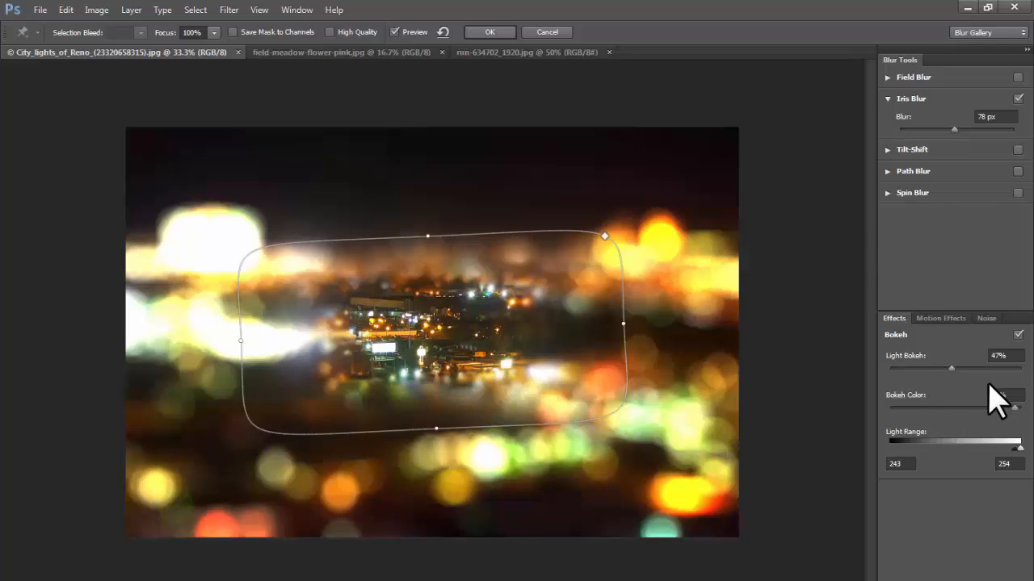
mouse_move(955, 370)
mouse_down()
mouse_move(994, 380)
mouse_move(944, 387)
mouse_move(990, 381)
mouse_move(955, 388)
mouse_move(964, 392)
mouse_move(961, 381)
mouse_up()
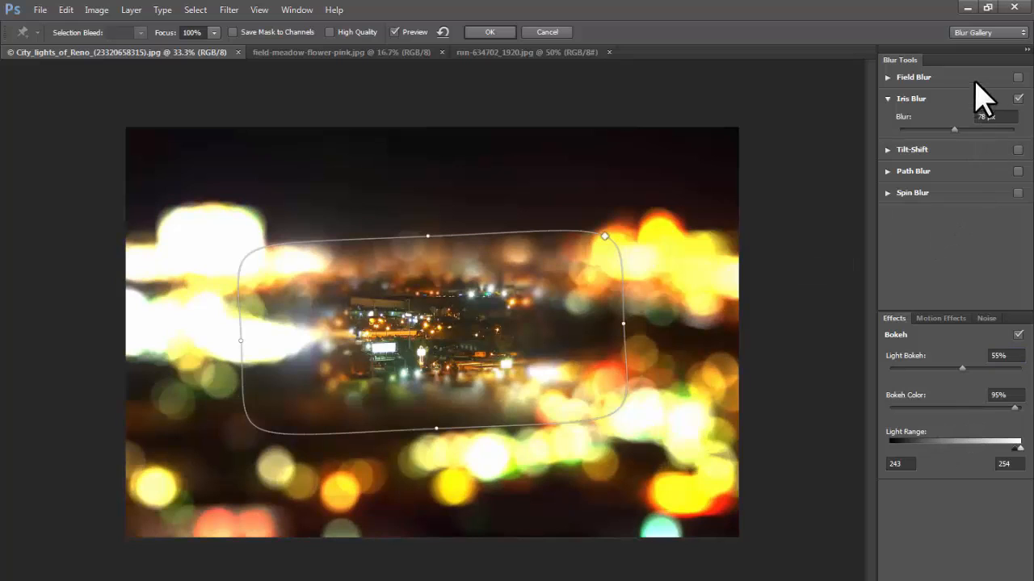
View the Noise and Motion Effects settings and cancel the blur on the city photo
click(990, 318)
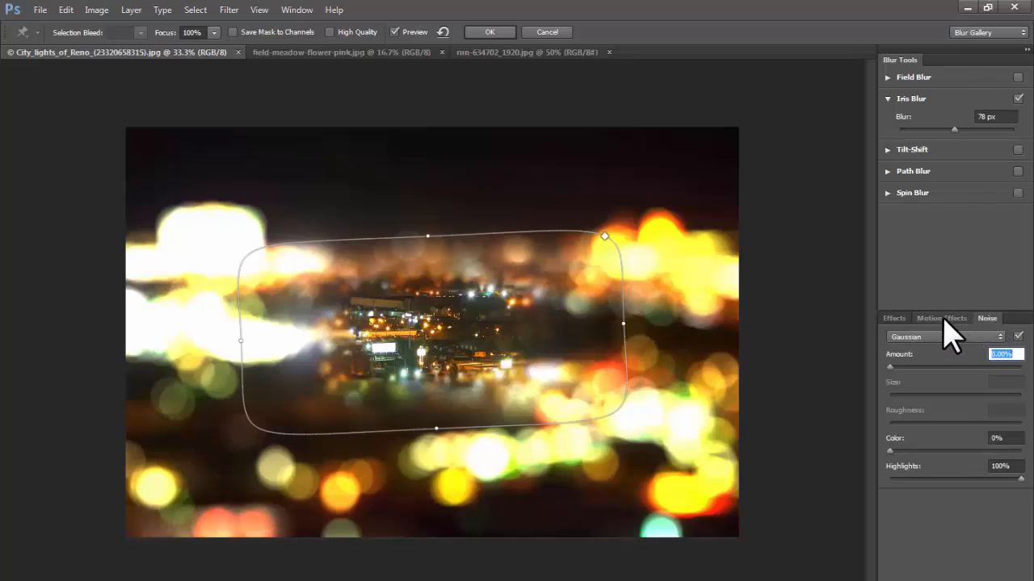
click(942, 318)
click(893, 319)
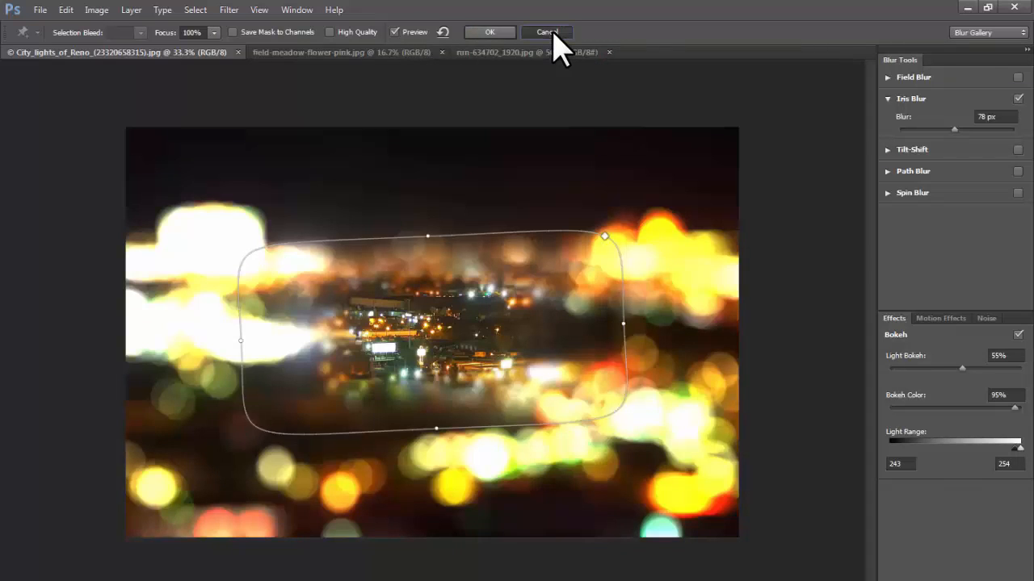
click(552, 33)
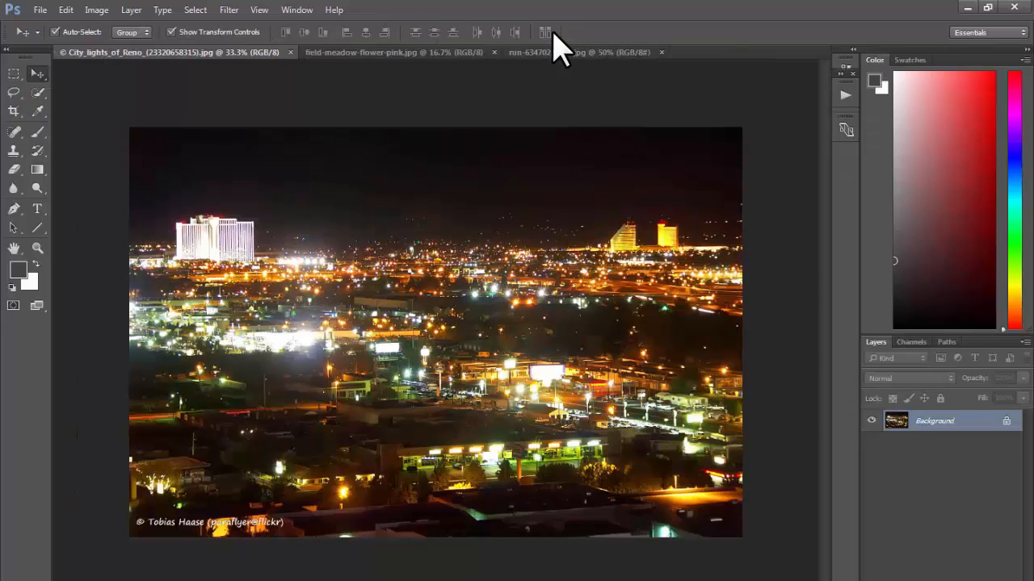
Switch to the field-meadow-flower-pink.jpg document and choose the Quick Selection tool
click(333, 52)
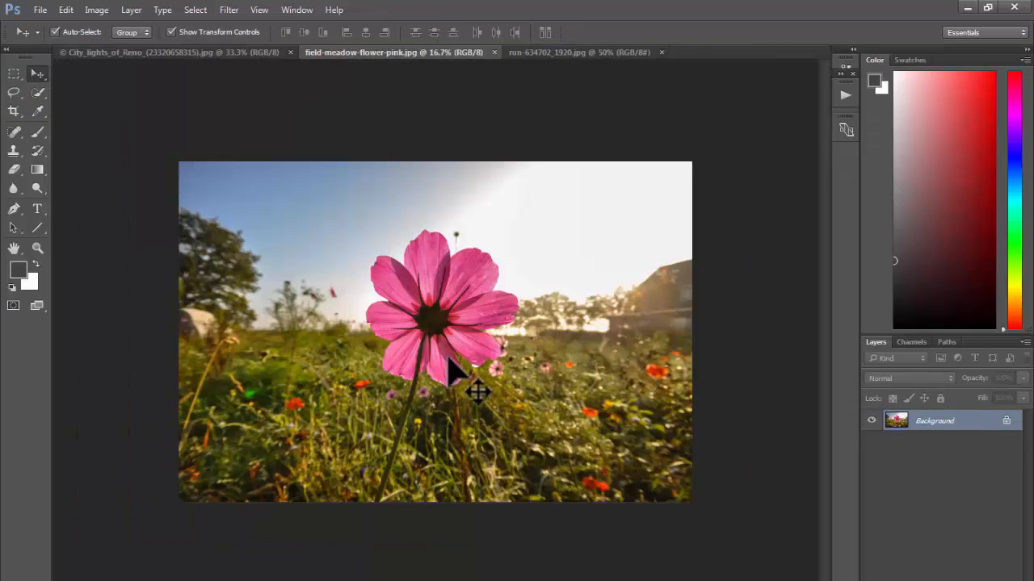
key(ctrl+space)
drag(409, 303, 431, 343)
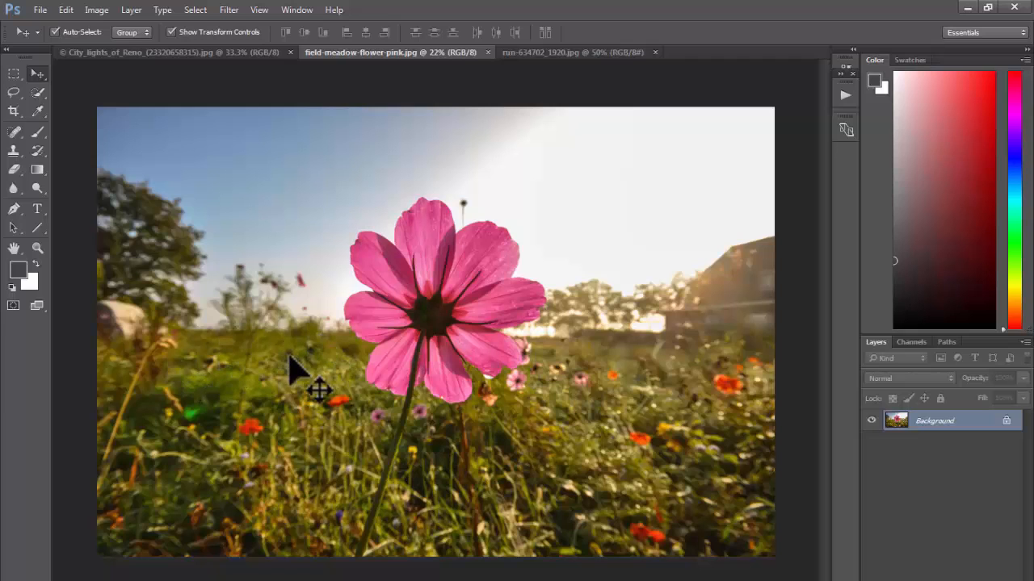
click(38, 91)
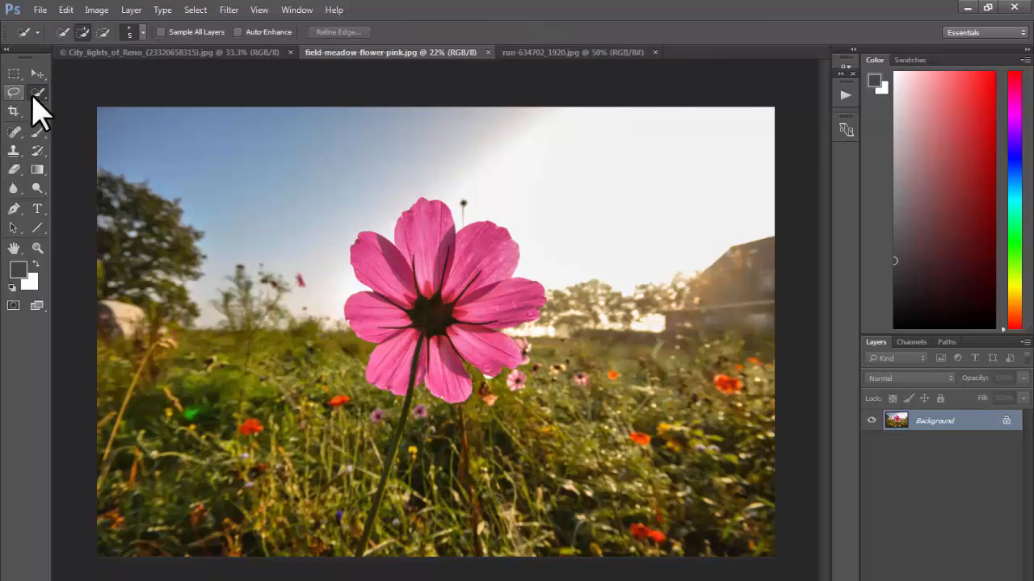
right_click(40, 94)
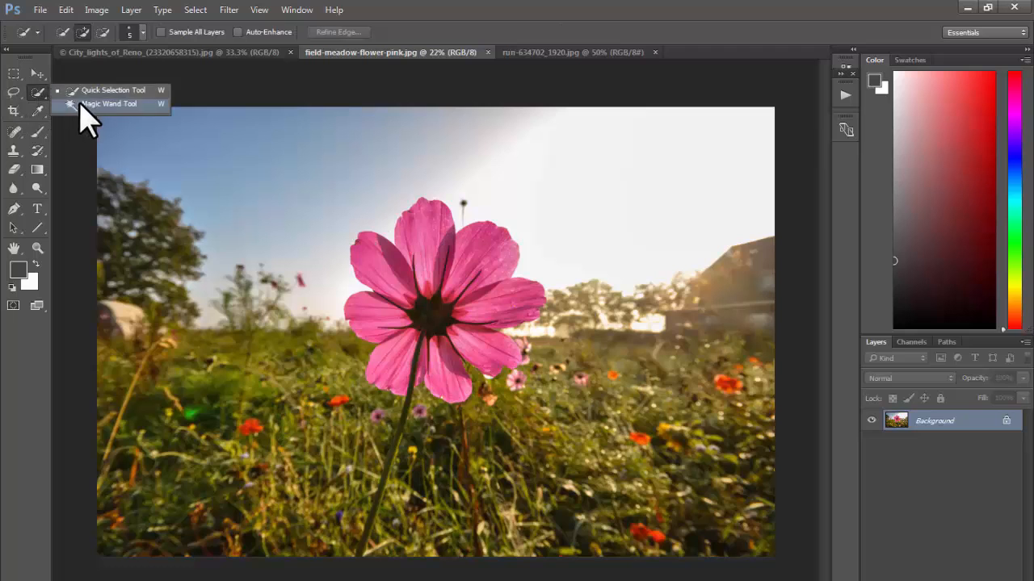
click(121, 95)
Quick-select the pink flower's petals, centre and stem, with the brush size set to 30
drag(474, 279, 510, 330)
drag(386, 177, 408, 334)
mouse_move(404, 392)
mouse_down()
mouse_move(478, 351)
mouse_move(503, 270)
mouse_move(466, 260)
mouse_up()
mouse_move(320, 275)
mouse_down()
mouse_move(342, 333)
mouse_move(322, 340)
mouse_move(402, 435)
mouse_move(374, 436)
mouse_move(347, 550)
mouse_move(352, 480)
mouse_move(345, 487)
mouse_move(329, 558)
mouse_up()
key(bracketright)
key(bracketright)
key(bracketright)
key(bracketright)
key(bracketright)
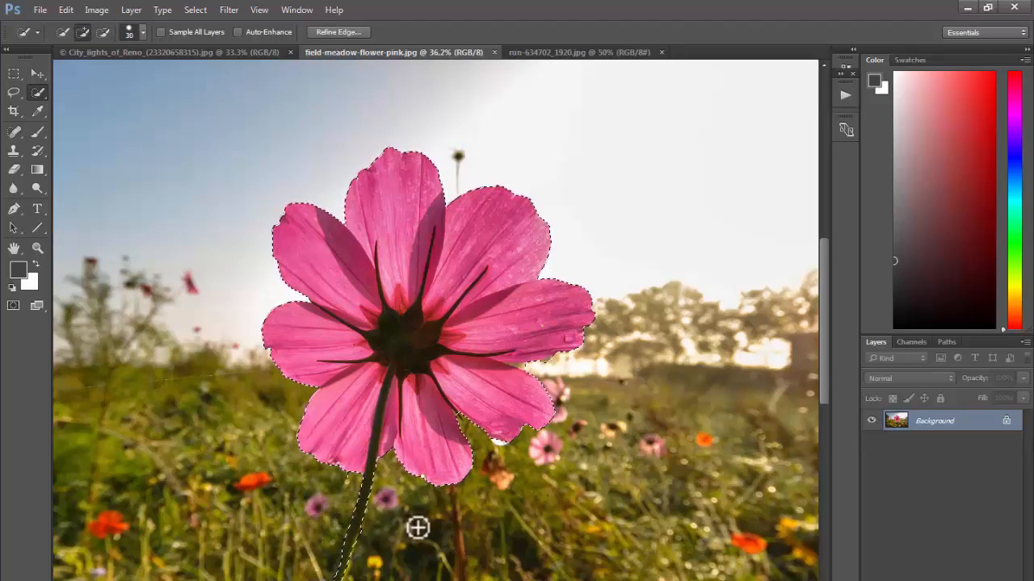
Invert the flower selection to select the background around it
key(ctrl+d)
drag(480, 349, 443, 360)
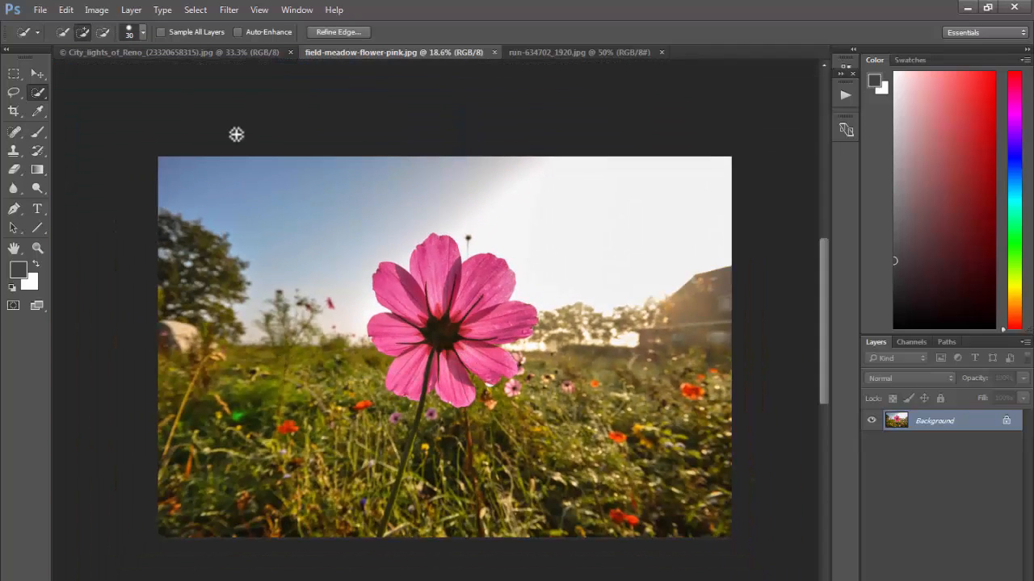
key(ctrl+shift+d)
click(196, 9)
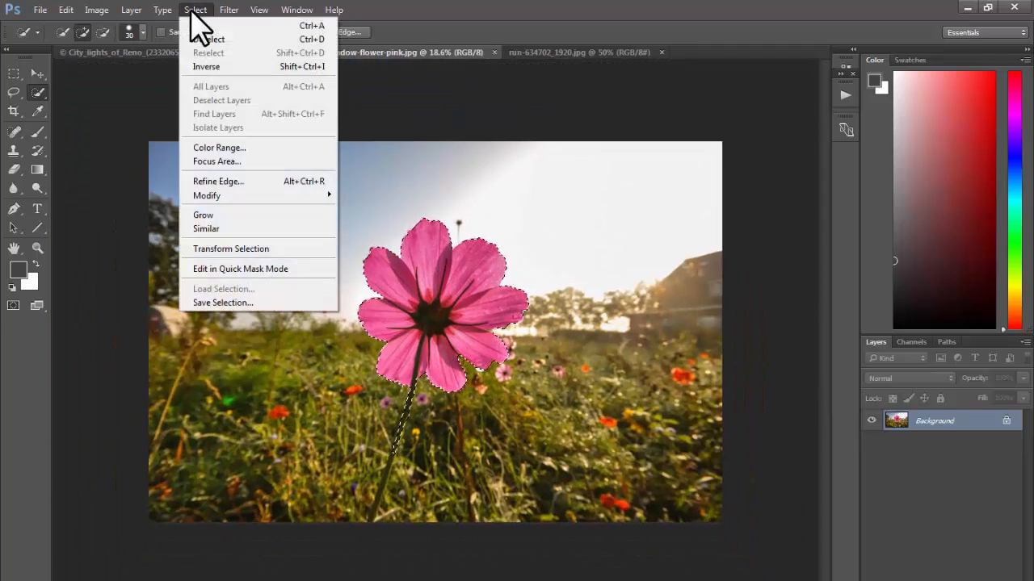
click(239, 66)
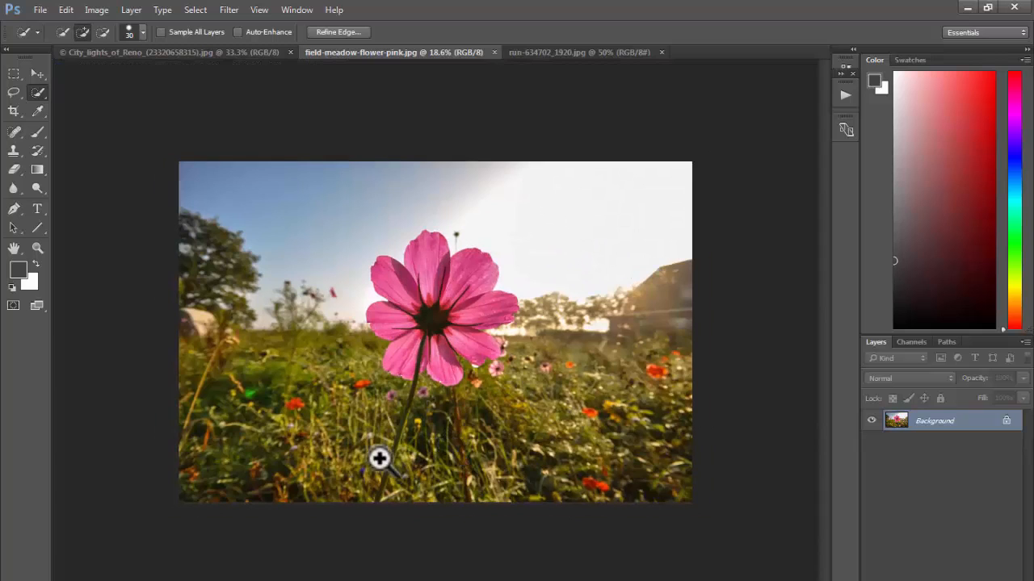
Refine the background selection along the lower stem with Quick Selection, leaving the stem out down to the image's bottom edge
ctrl+click(383, 490)
ctrl+click(404, 502)
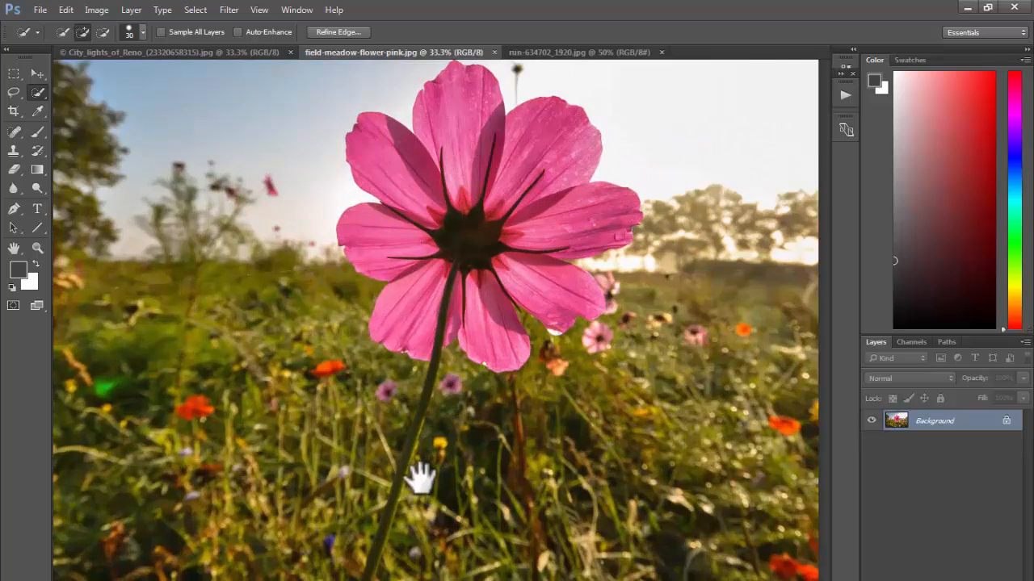
drag(415, 486, 436, 403)
drag(418, 312, 410, 325)
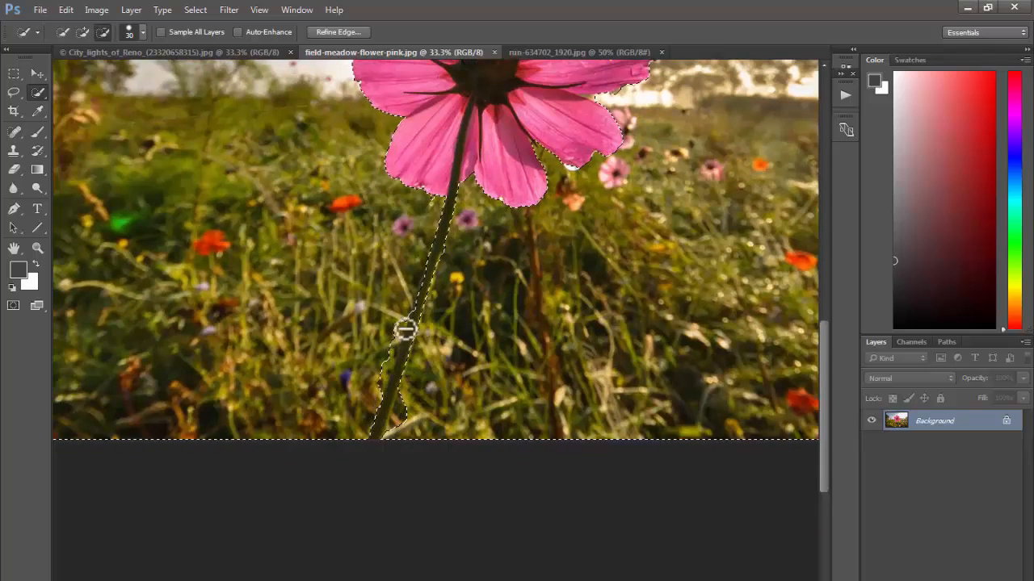
drag(391, 335, 372, 397)
click(393, 424)
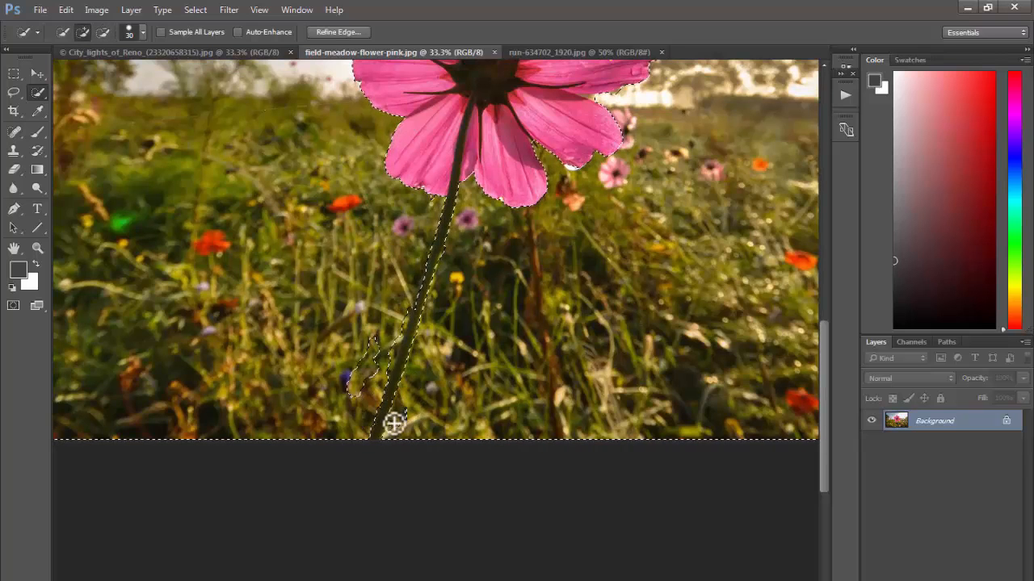
drag(398, 298, 297, 296)
drag(509, 318, 536, 321)
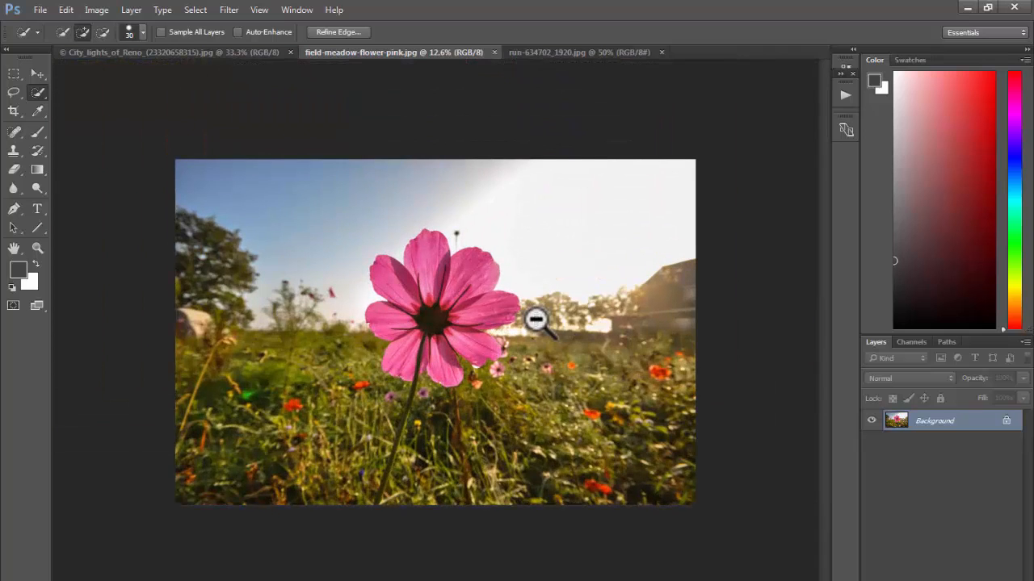
Apply Field Blur to the selected background and set its blur to 102 px
click(229, 10)
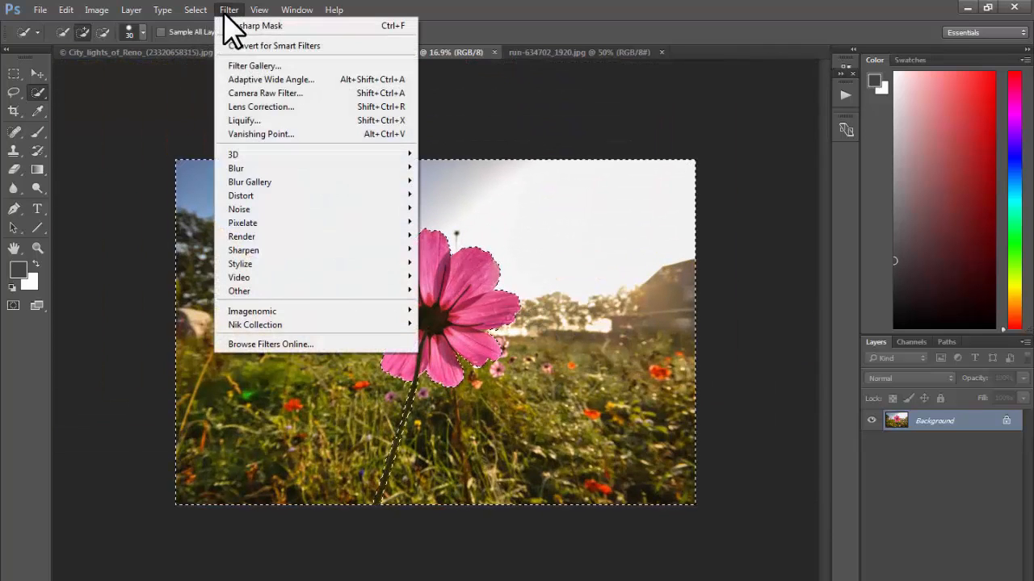
mouse_move(260, 180)
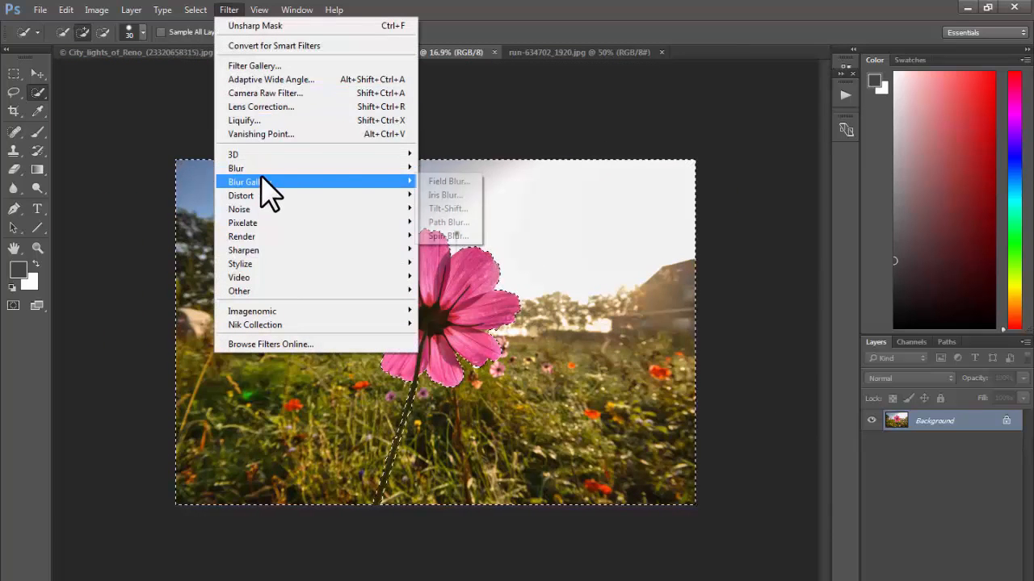
click(459, 185)
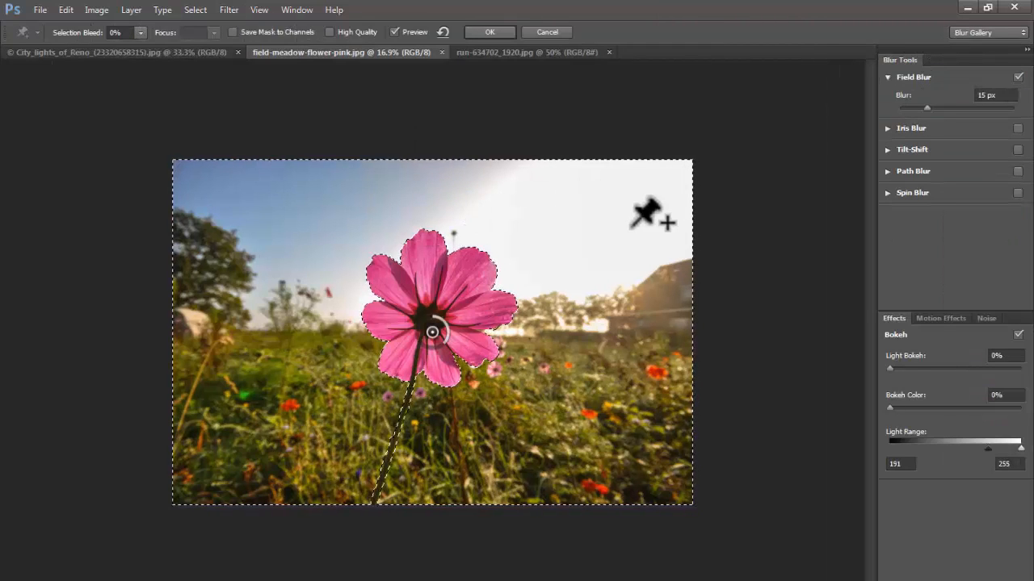
scroll(528, 353, up, 2)
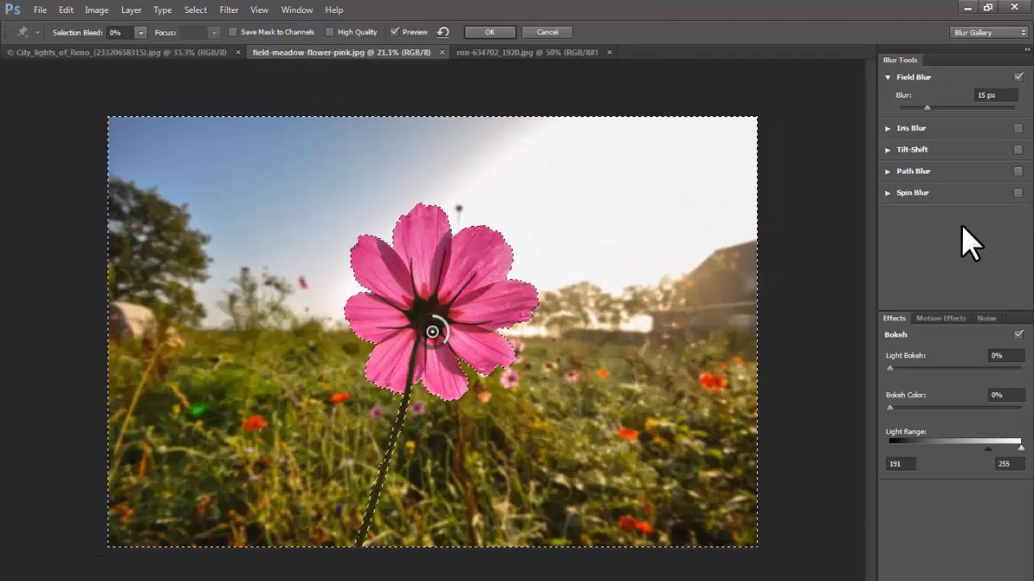
drag(926, 107, 959, 108)
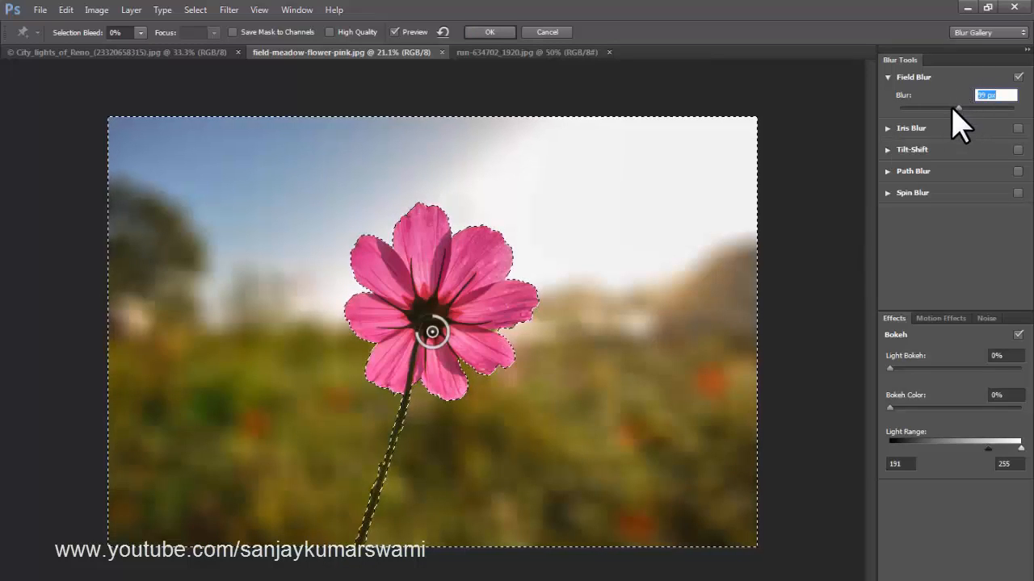
drag(958, 107, 954, 109)
Move the blur pin from the flower into the bright sky and set Light Bokeh to 6%
drag(890, 368, 958, 396)
drag(432, 332, 564, 247)
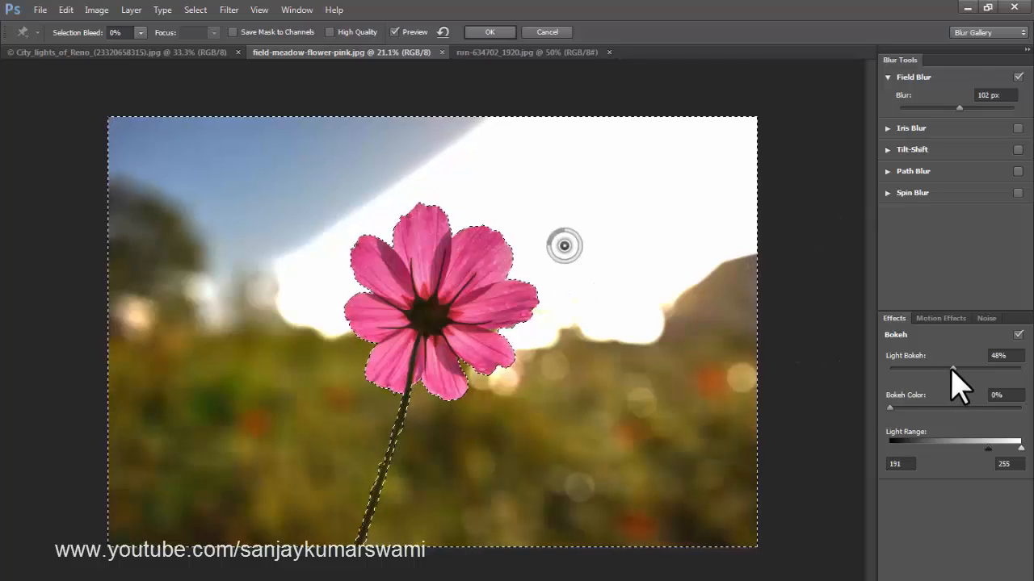
drag(953, 369, 903, 368)
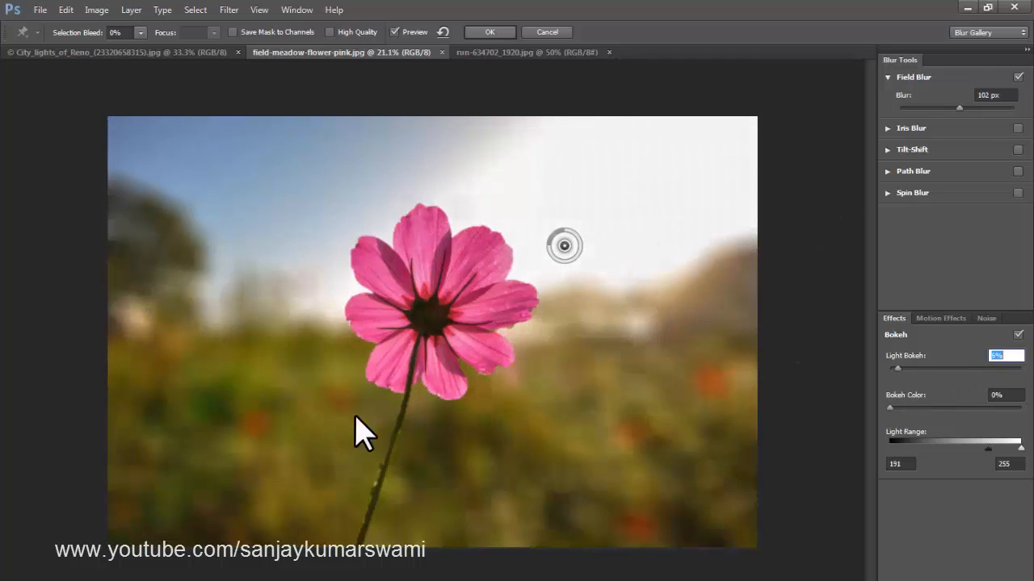
Add a second field blur pin at the flower's lower-left petal and set its blur to 169 px
click(374, 389)
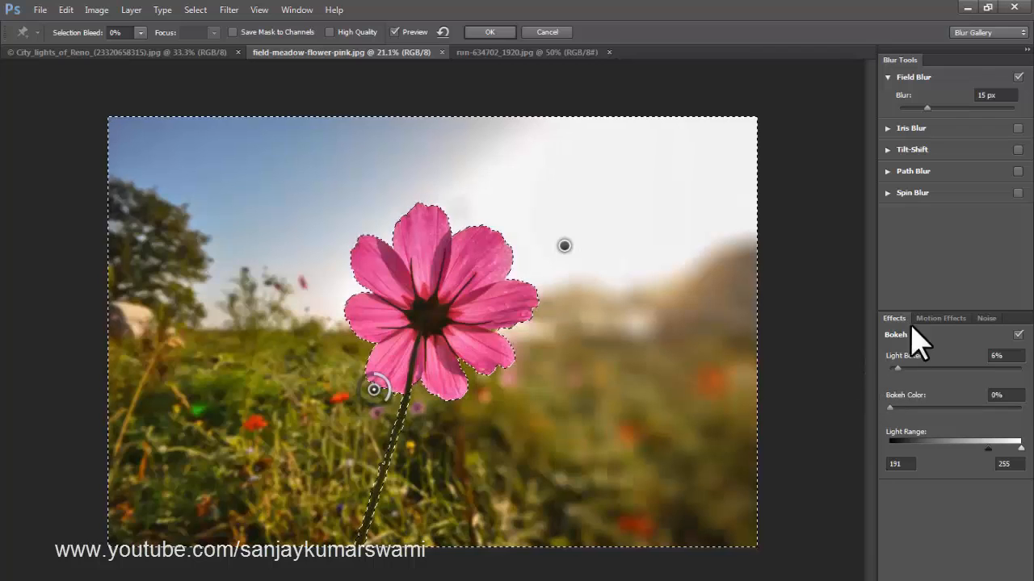
drag(927, 108, 974, 111)
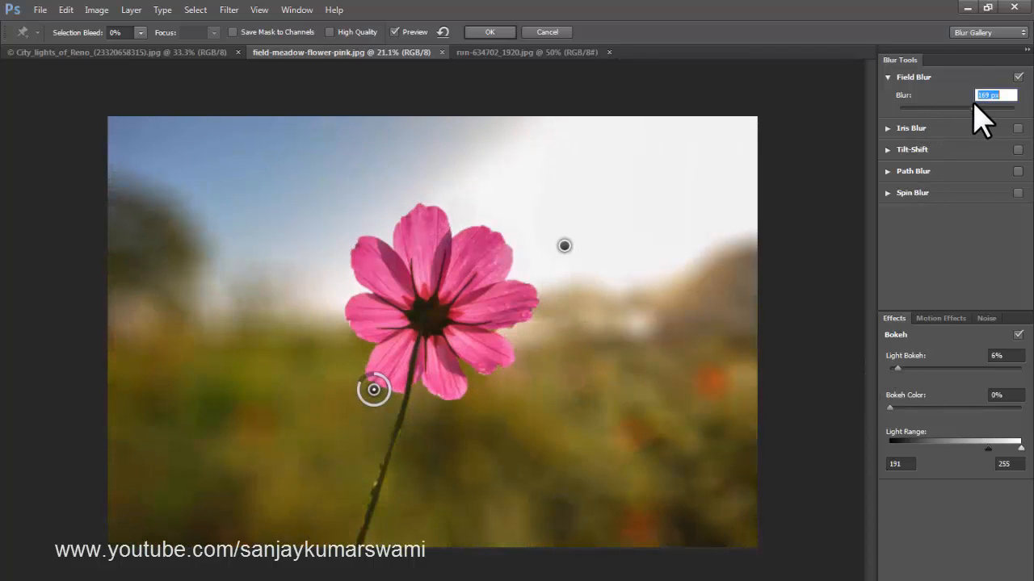
Set Light Bokeh to 34%, Bokeh Color to 100% and the Light Range's lower limit to 136, and set the petal pin's blur to 130 px
drag(898, 369, 1020, 410)
drag(1020, 447, 960, 449)
mouse_move(985, 110)
mouse_down()
mouse_move(945, 108)
mouse_move(975, 110)
mouse_up()
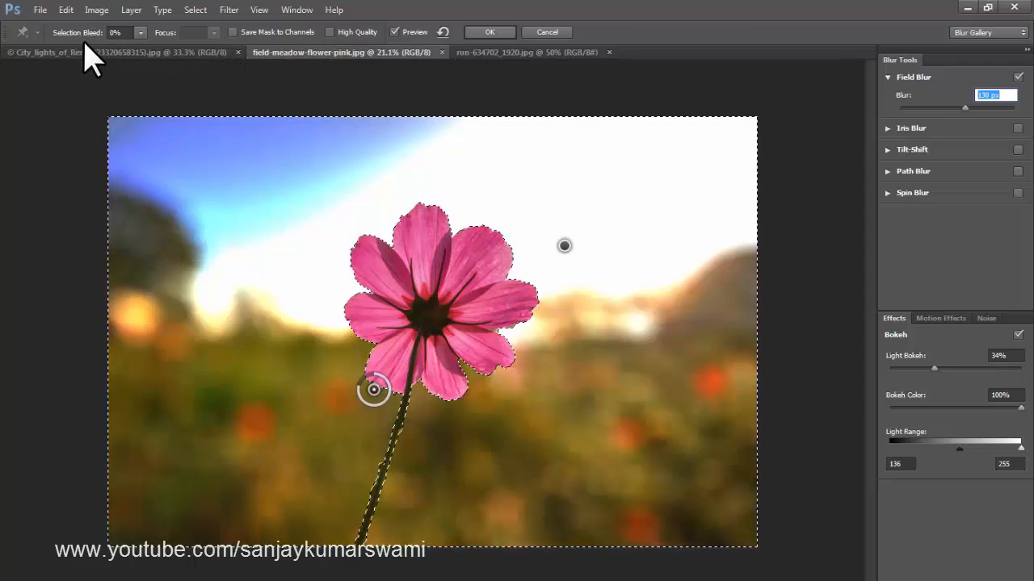
Try a Selection Bleed of 41%, inspect the petal edges up close, and set it to 50%
click(141, 33)
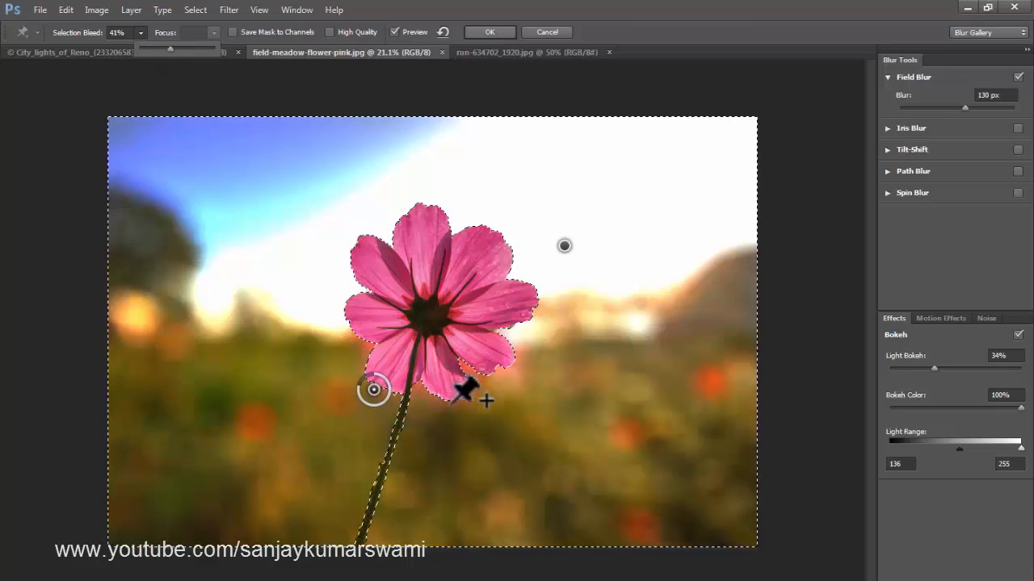
scroll(461, 392, up, 6)
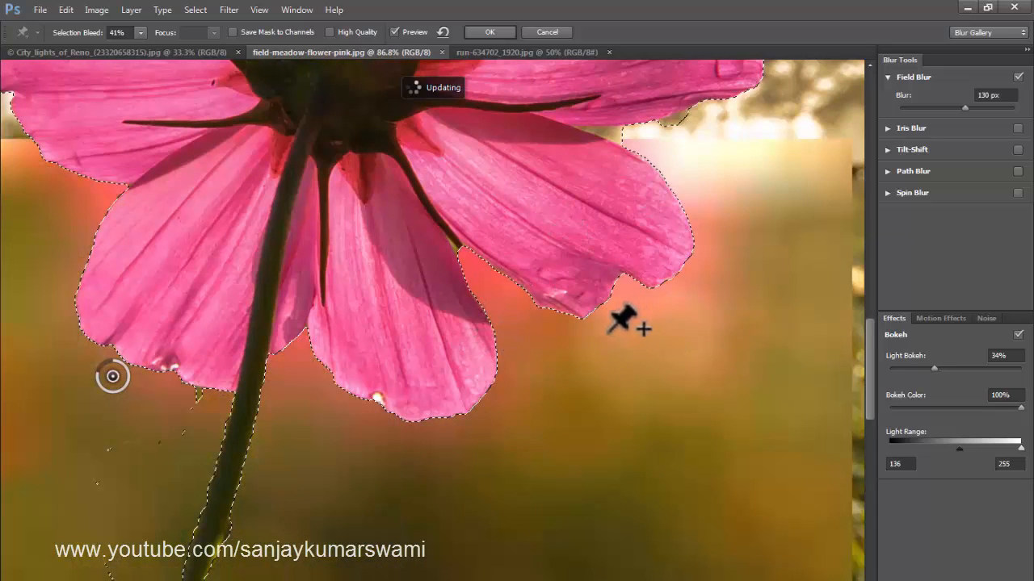
scroll(448, 370, down, 7)
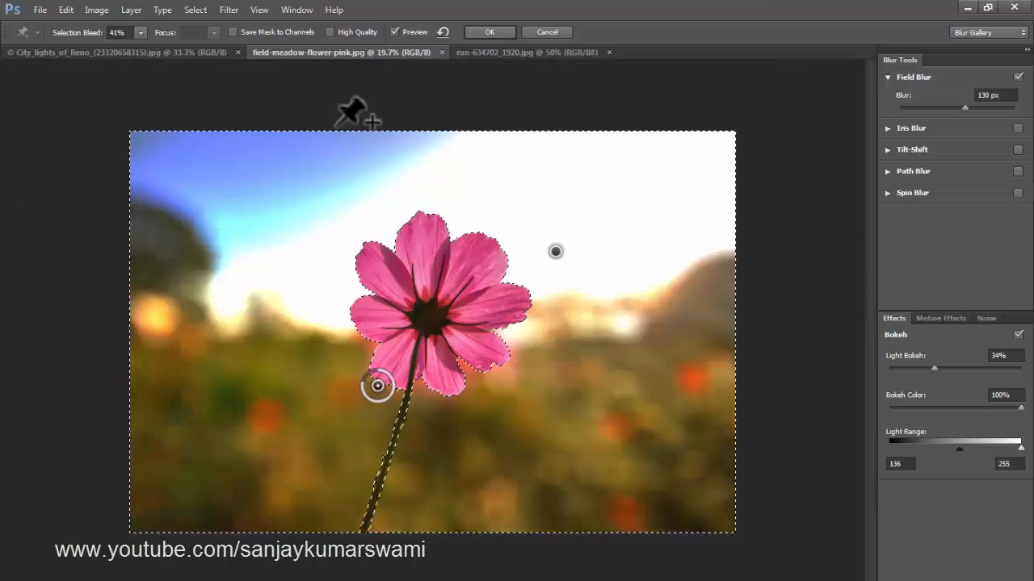
click(140, 33)
drag(141, 34, 163, 49)
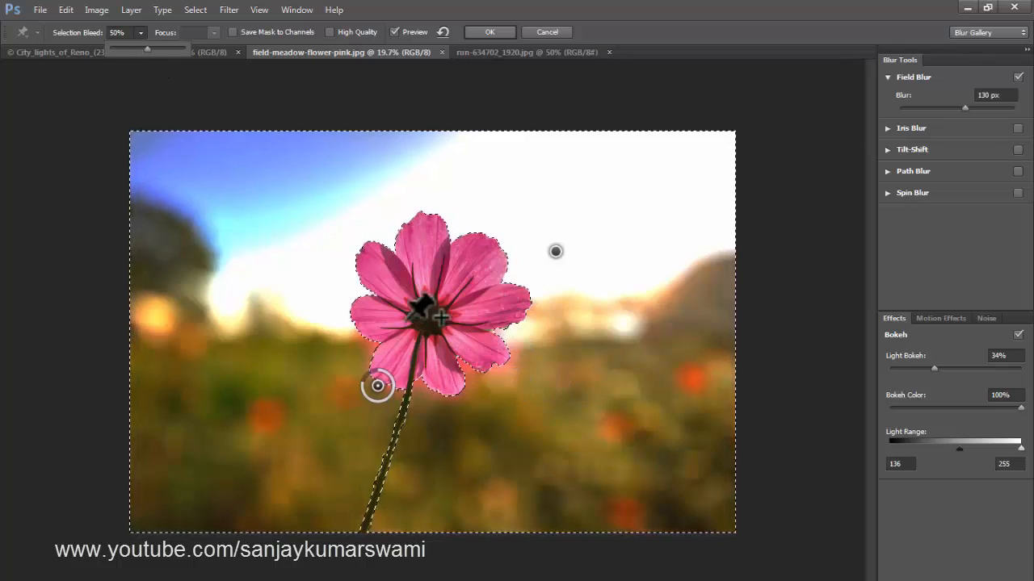
Commit the Field Blur and deselect the background
click(481, 32)
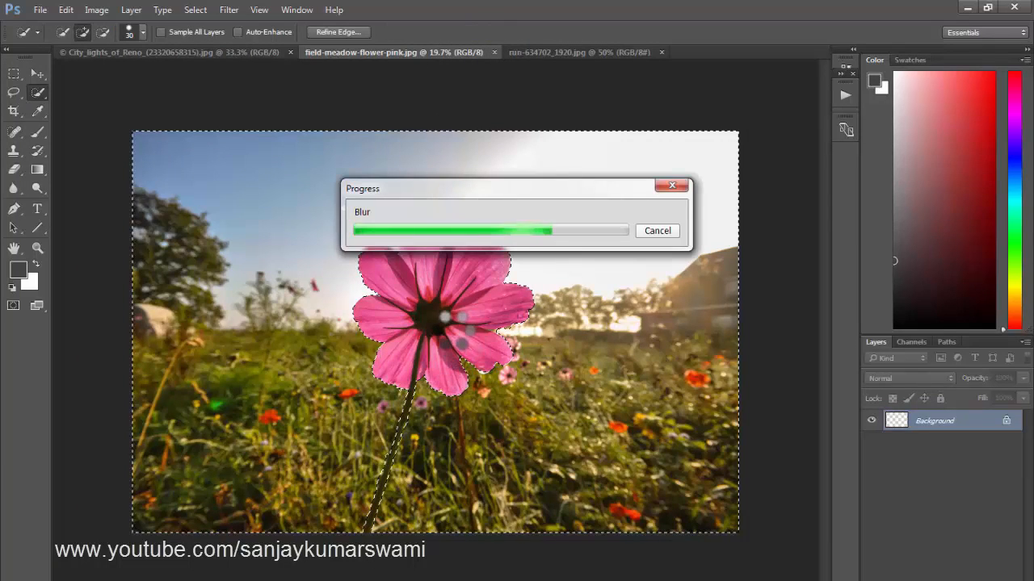
key(m)
click(466, 98)
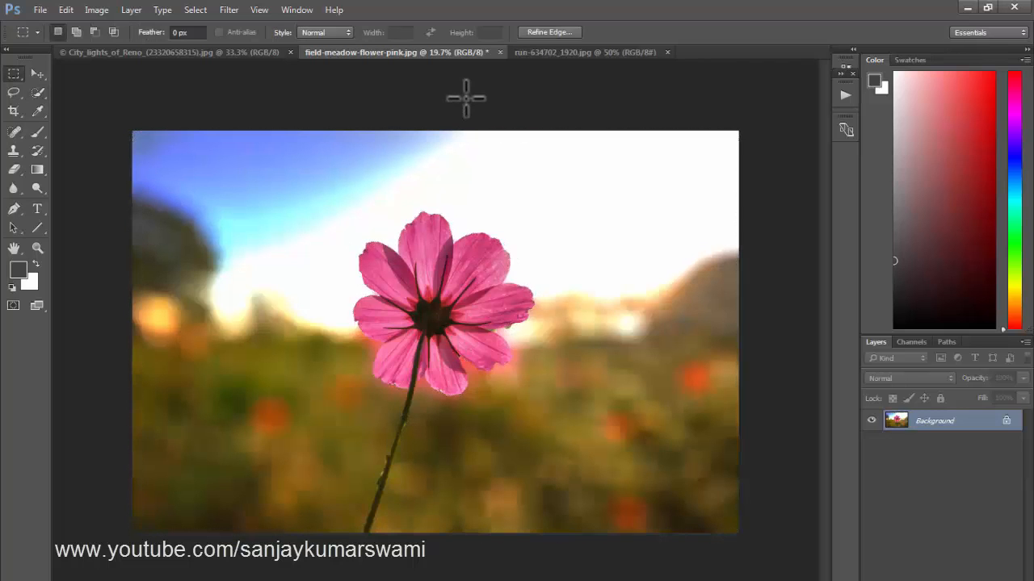
View the blurred flower at a smaller size, and undo the Field Blur and the deselection to bring back the sharp selected background
ctrl+drag(428, 377, 517, 439)
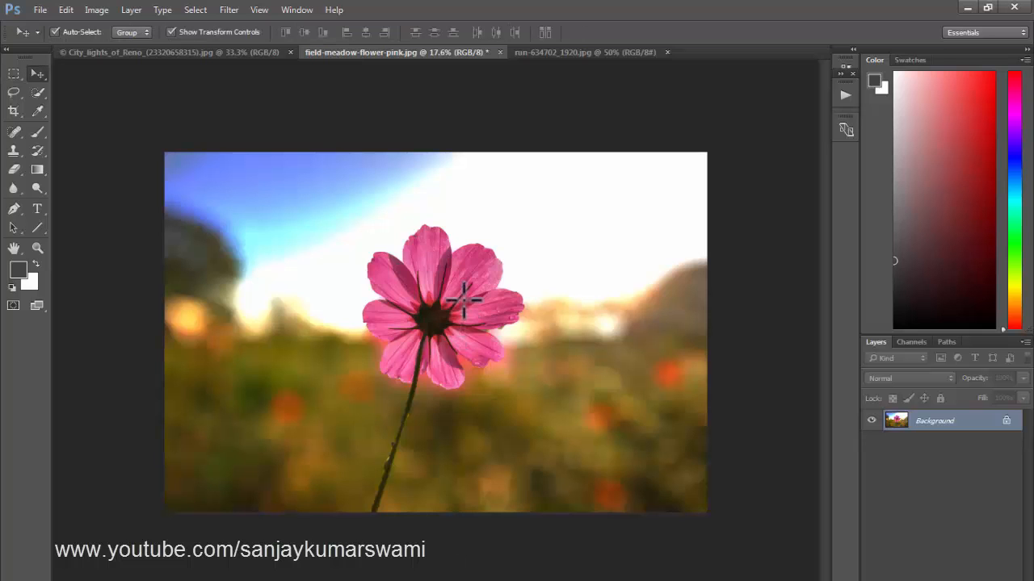
drag(464, 302, 515, 337)
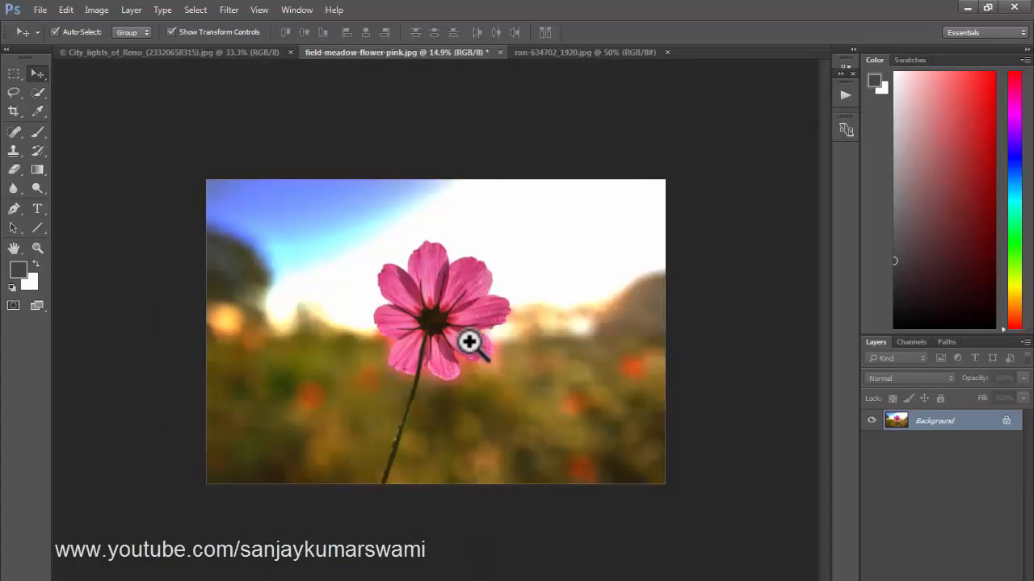
drag(430, 322, 499, 330)
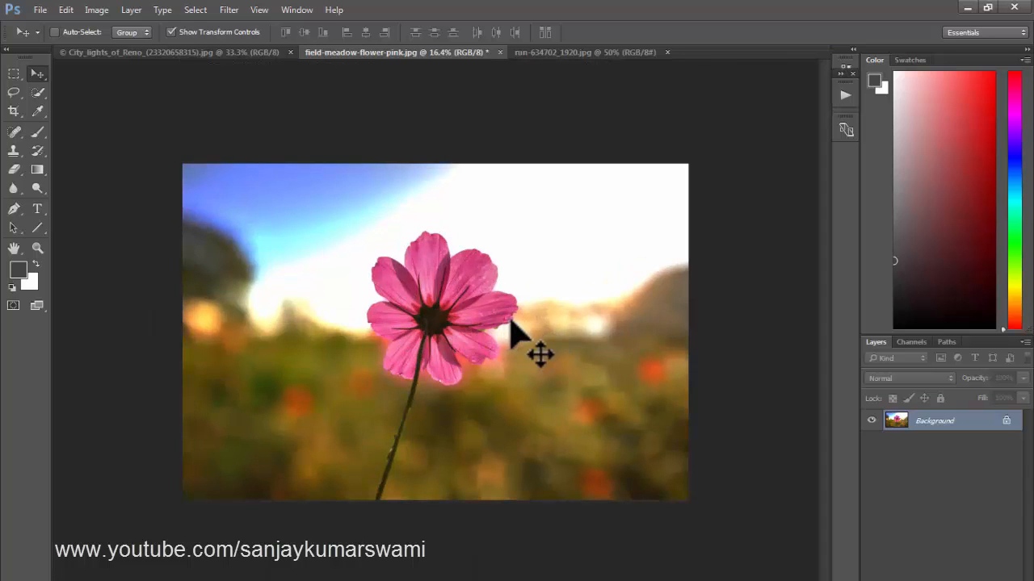
key(ctrl+z)
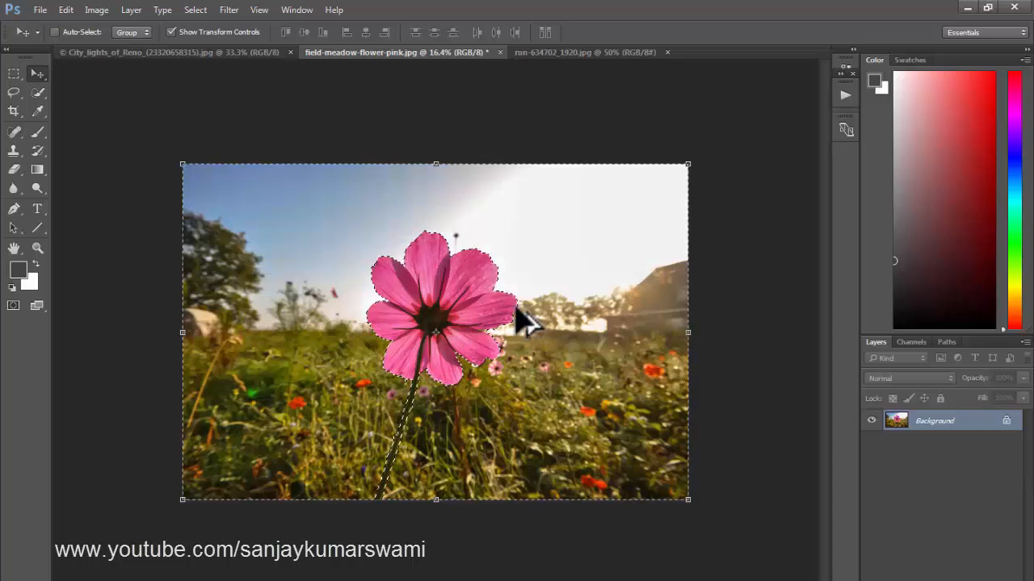
key(m)
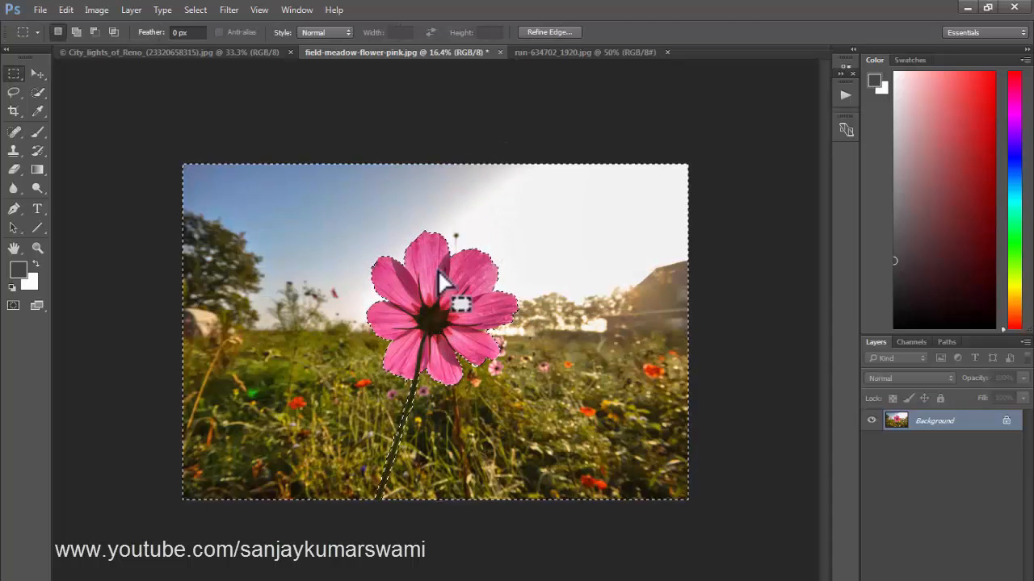
Start a Spin Blur on the selected background with a 15° blur angle and enlarge its ring into a circle around the whole photo
click(229, 10)
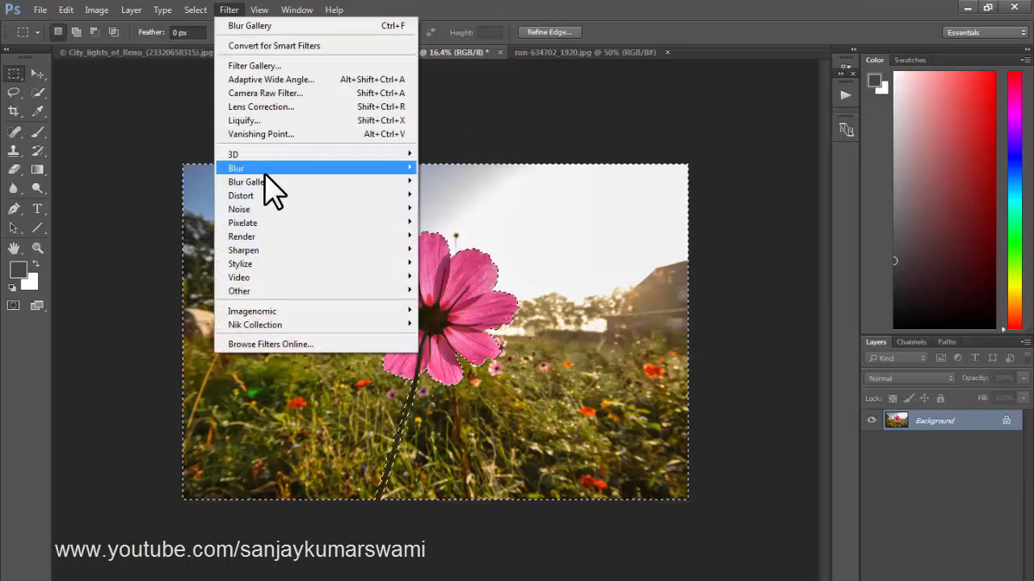
mouse_move(265, 173)
mouse_move(392, 181)
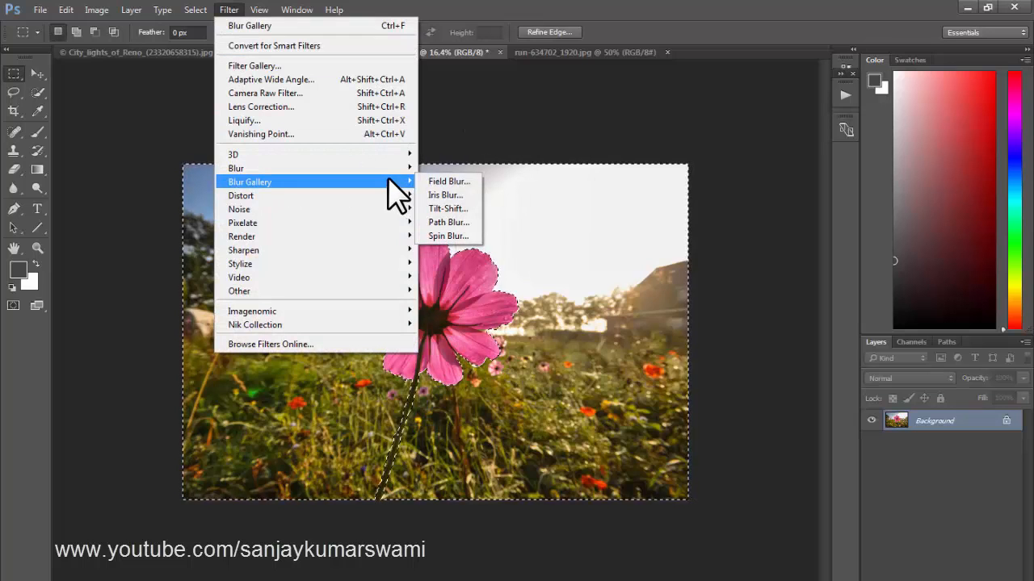
click(462, 236)
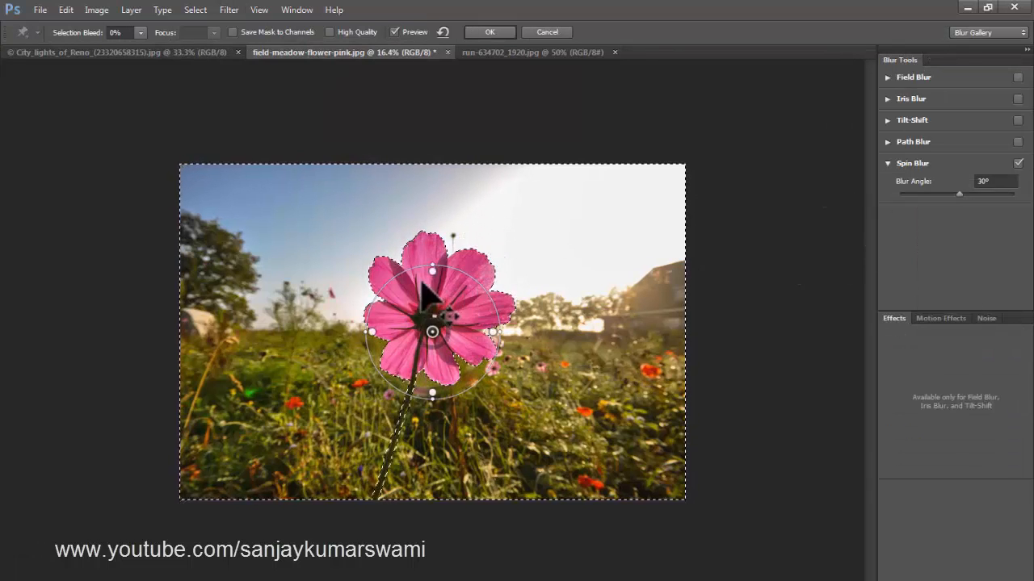
drag(433, 266, 474, 147)
drag(495, 346, 761, 369)
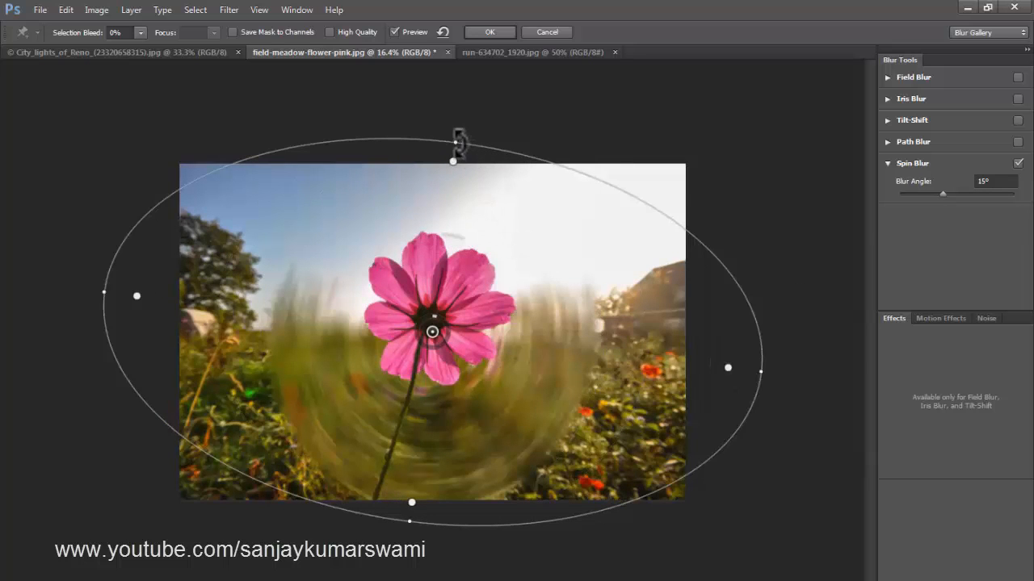
drag(458, 143, 543, 15)
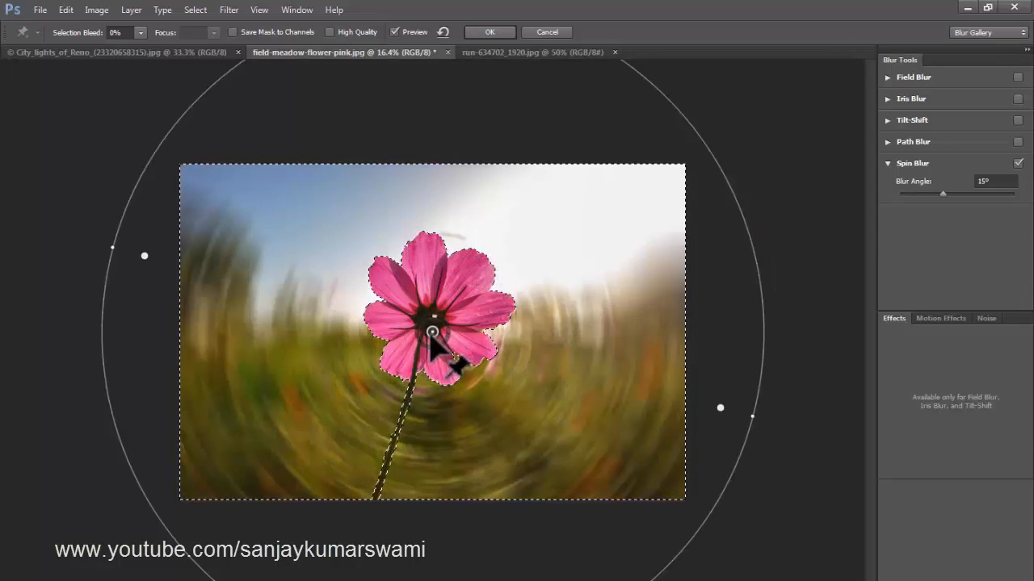
Shift the spin's rotation center through the blue sky to the bright sky beside the flower and set the Blur Angle to 44°
drag(435, 334, 408, 324)
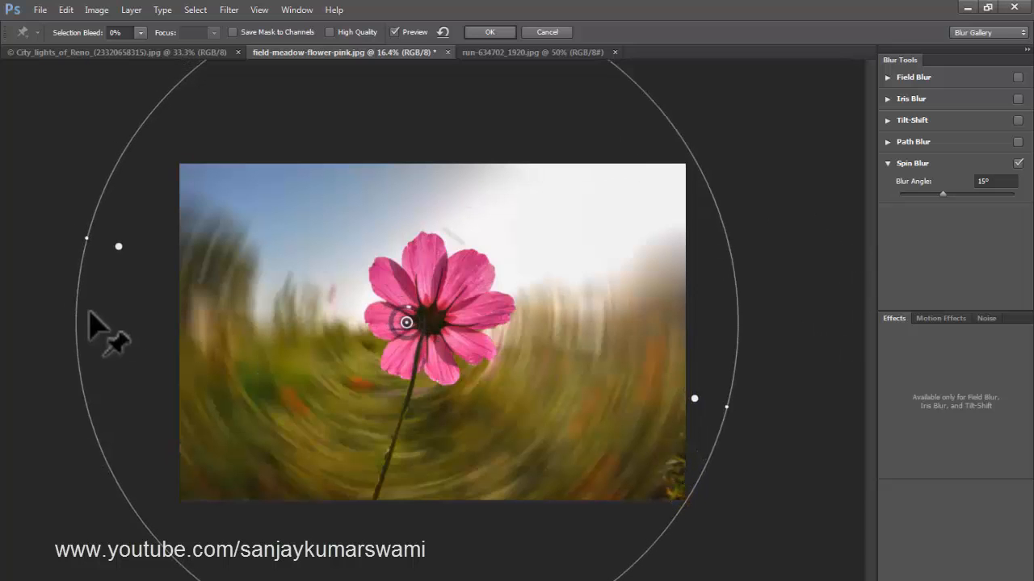
drag(406, 319, 378, 322)
drag(297, 293, 265, 225)
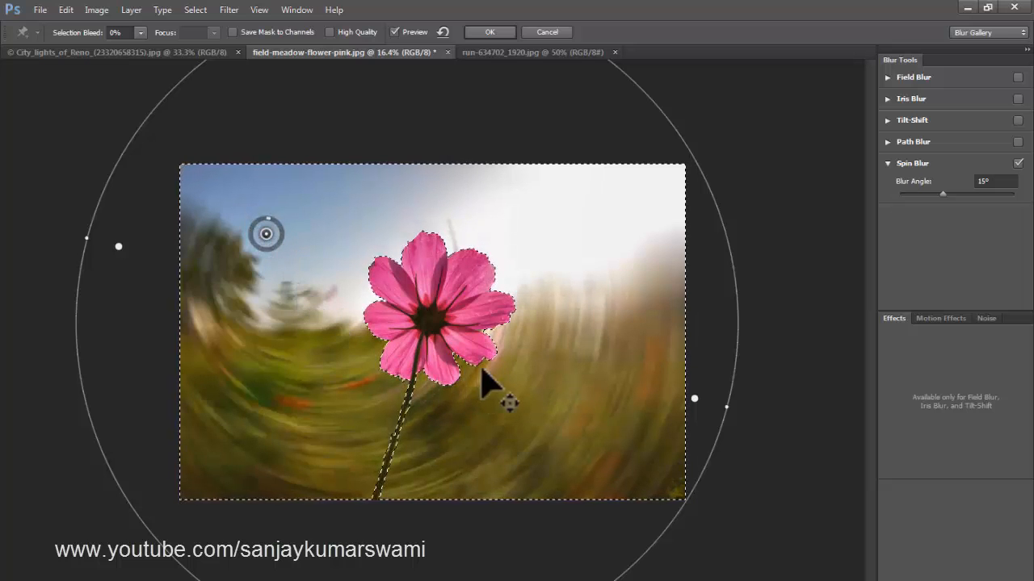
drag(312, 234, 554, 223)
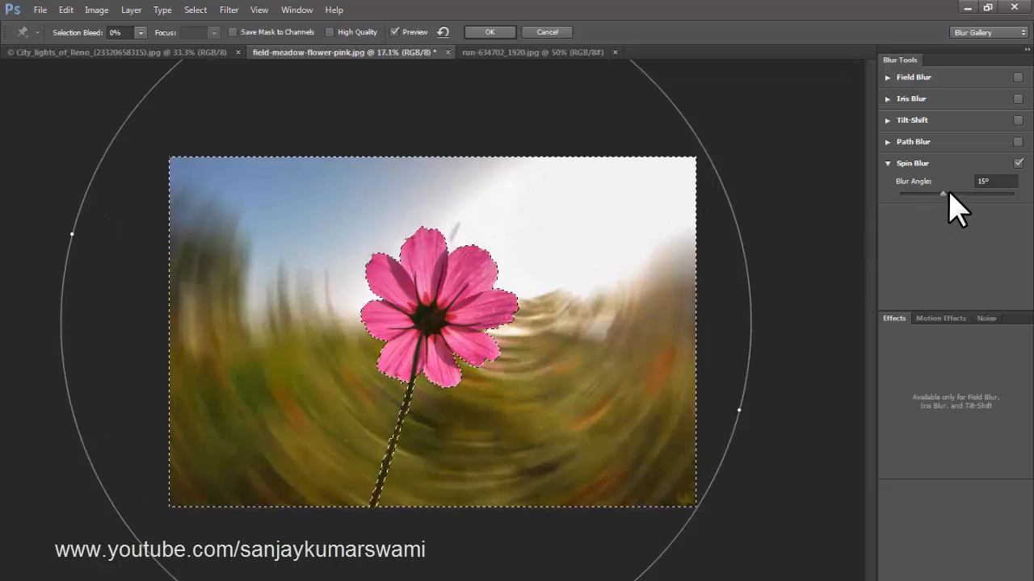
drag(950, 194, 933, 197)
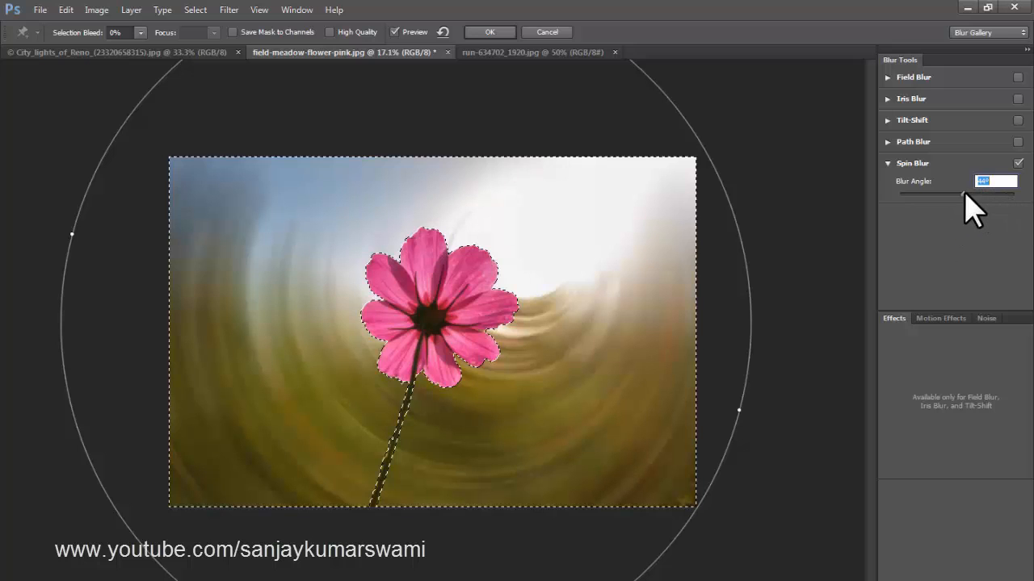
Set the spin's Strobe Strength to 59% and Strobe Flashes to 5, and increase the Strobe Flash Duration
click(941, 322)
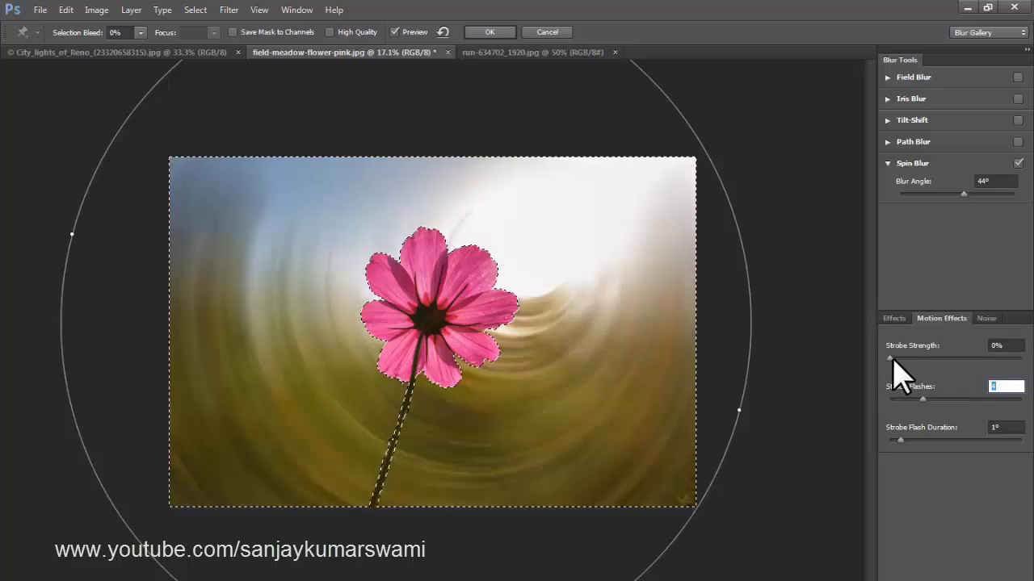
drag(892, 361, 929, 359)
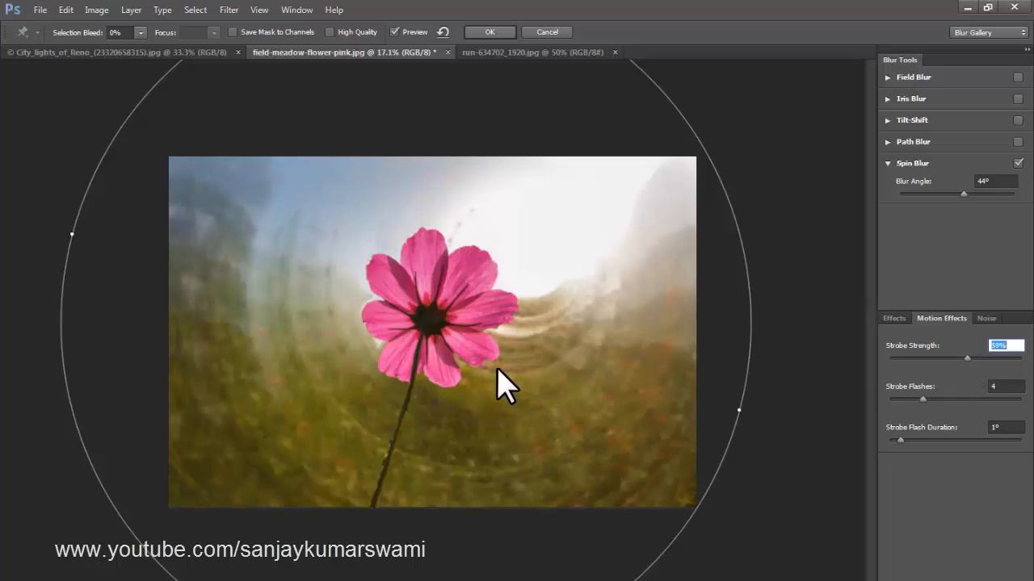
click(919, 399)
drag(924, 398, 940, 400)
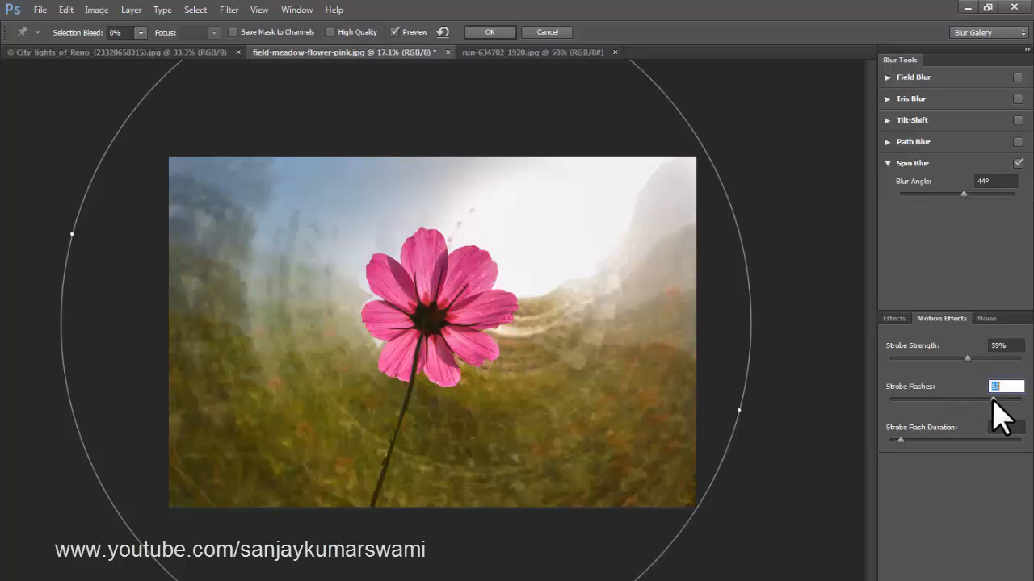
drag(1000, 401, 929, 407)
drag(927, 441, 949, 441)
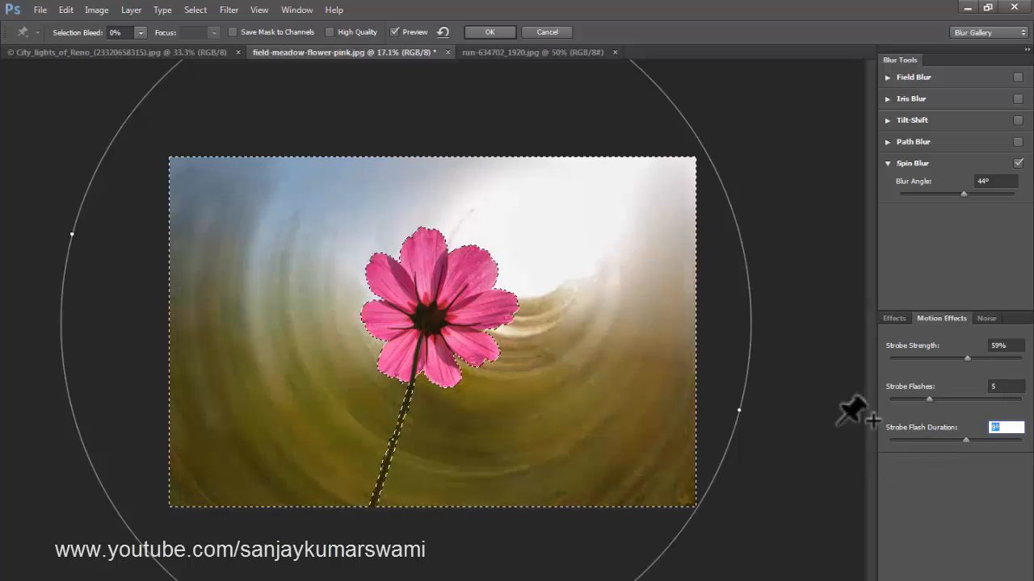
Look at the blur's noise settings, cancel the Spin Blur, and deselect the background
click(987, 318)
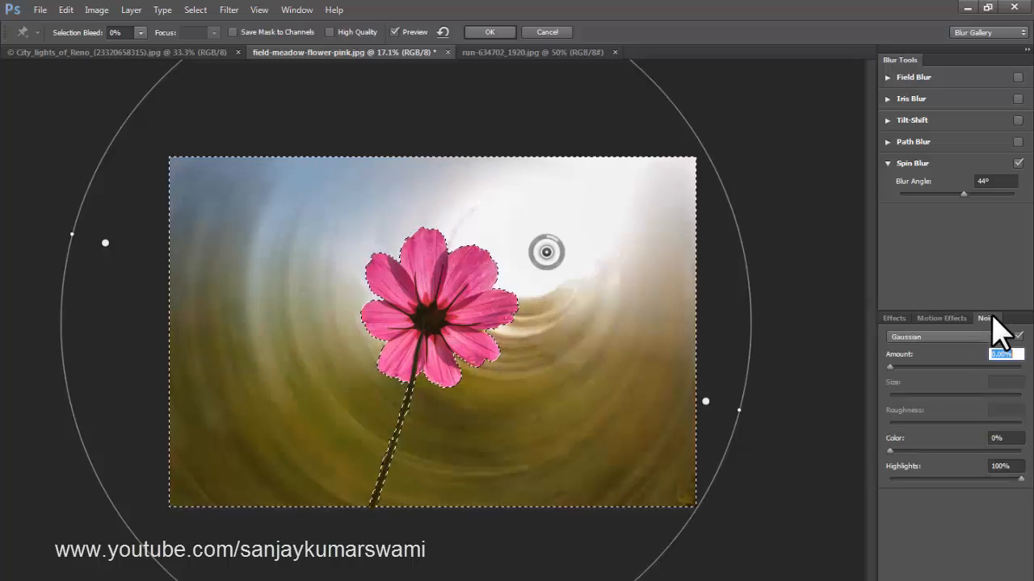
click(941, 319)
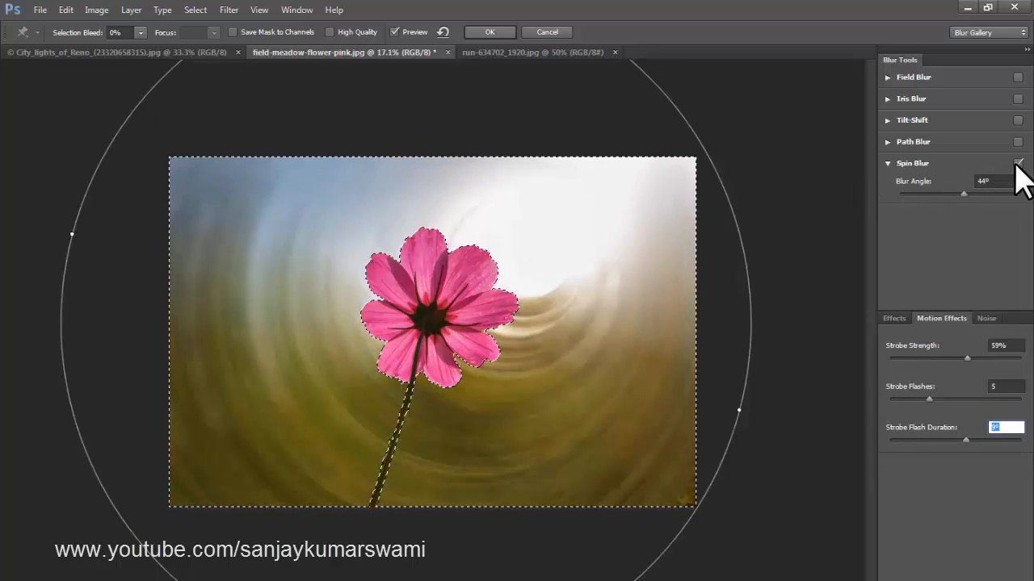
click(540, 32)
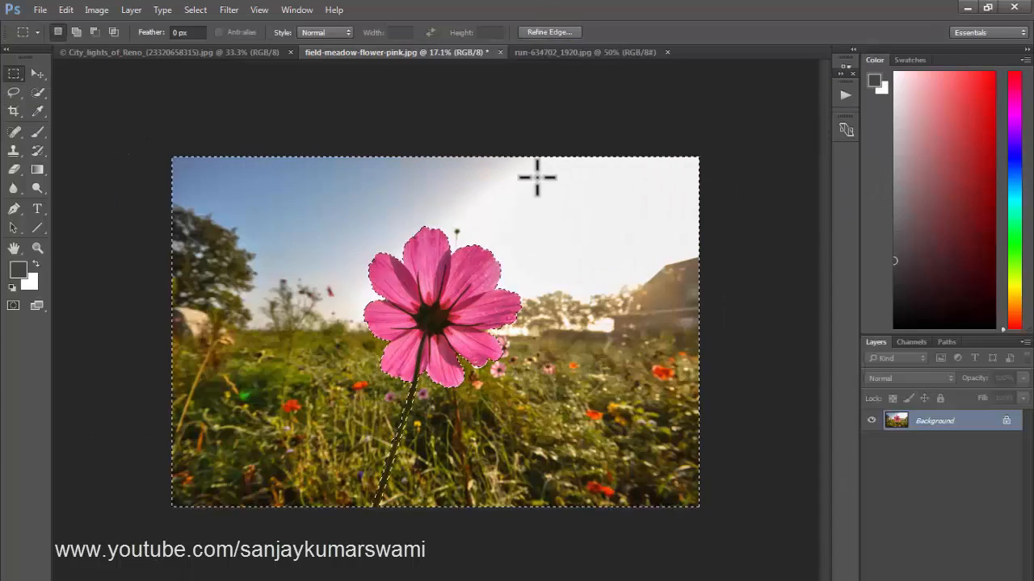
key(ctrl+d)
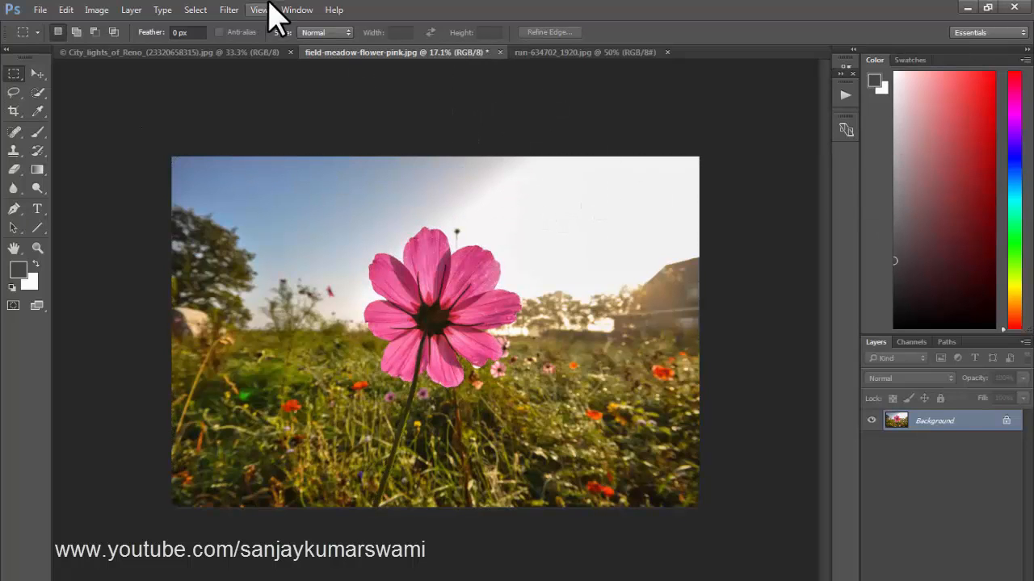
Start a Tilt-Shift blur on the whole photo, tilt its focus band diagonally down to the right, and center it on the flower's lower petals
click(230, 11)
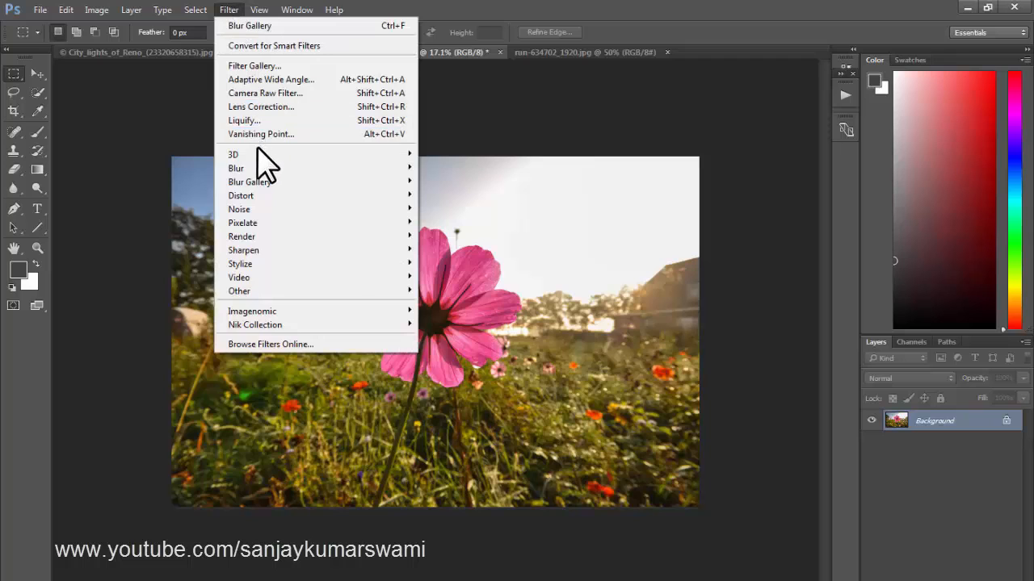
mouse_move(263, 168)
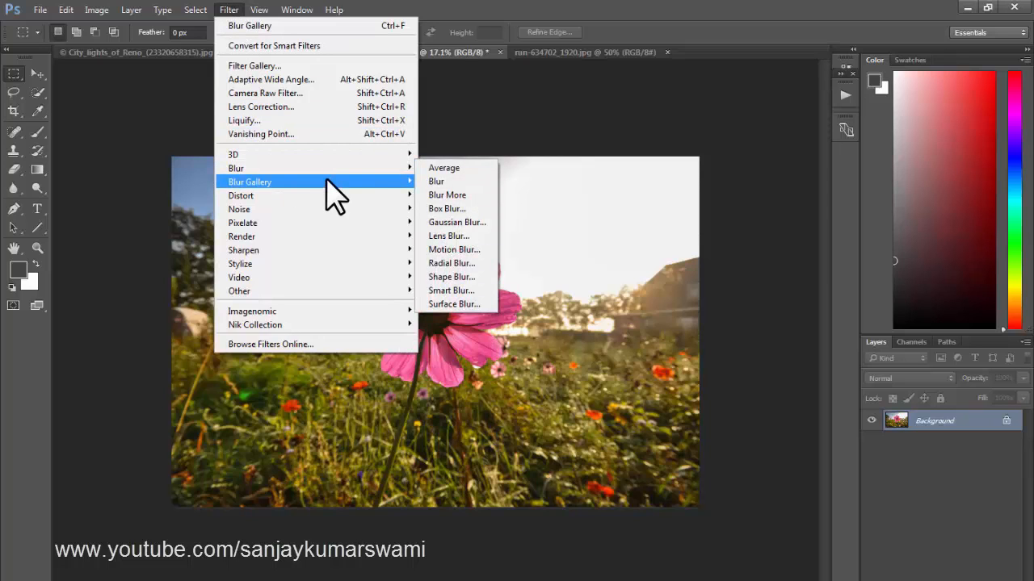
mouse_move(327, 181)
click(454, 207)
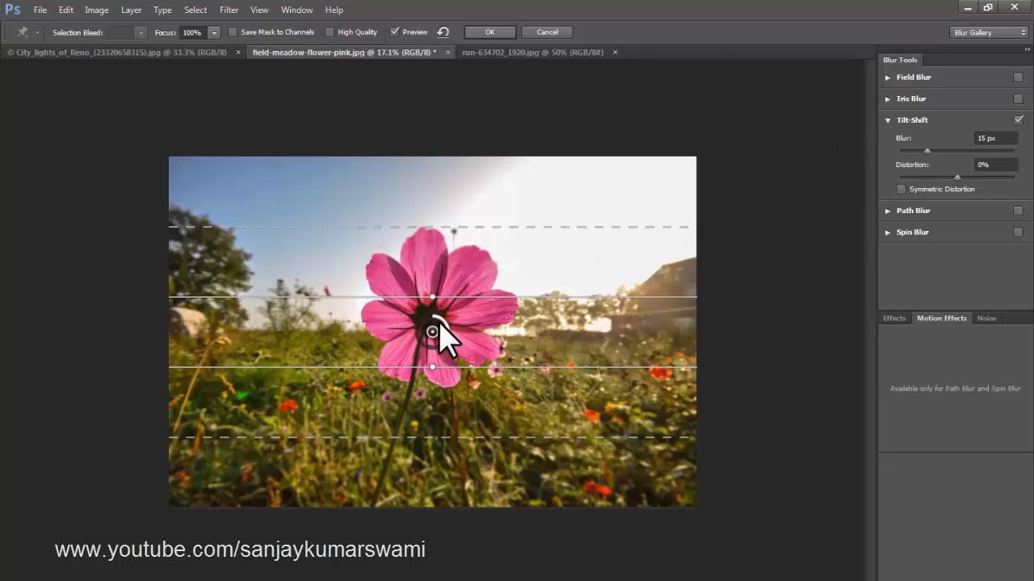
drag(432, 329, 420, 368)
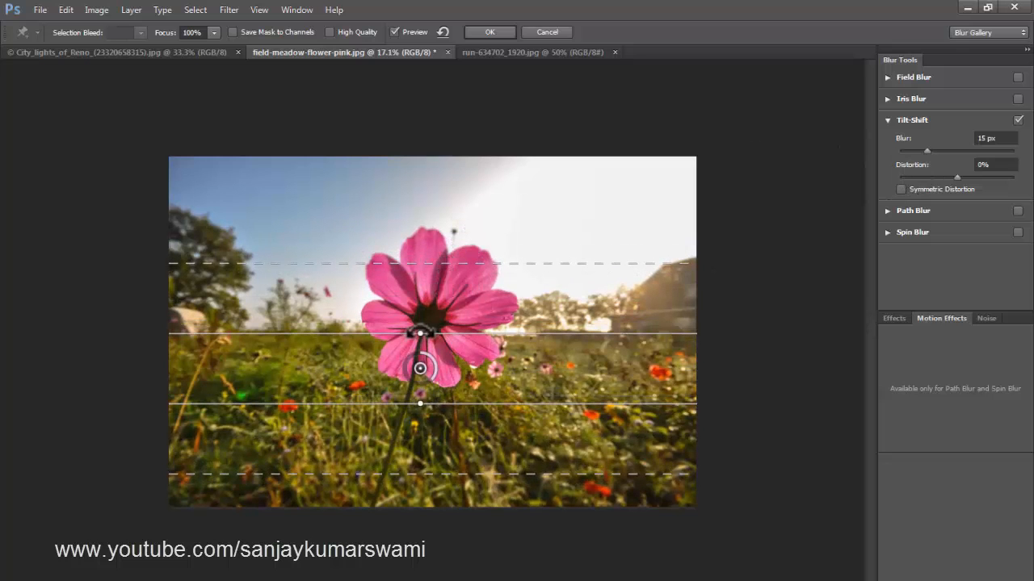
drag(406, 332, 459, 328)
drag(421, 369, 445, 356)
Set the Tilt-Shift blur to 140 px and its Distortion to -100%
drag(927, 151, 982, 153)
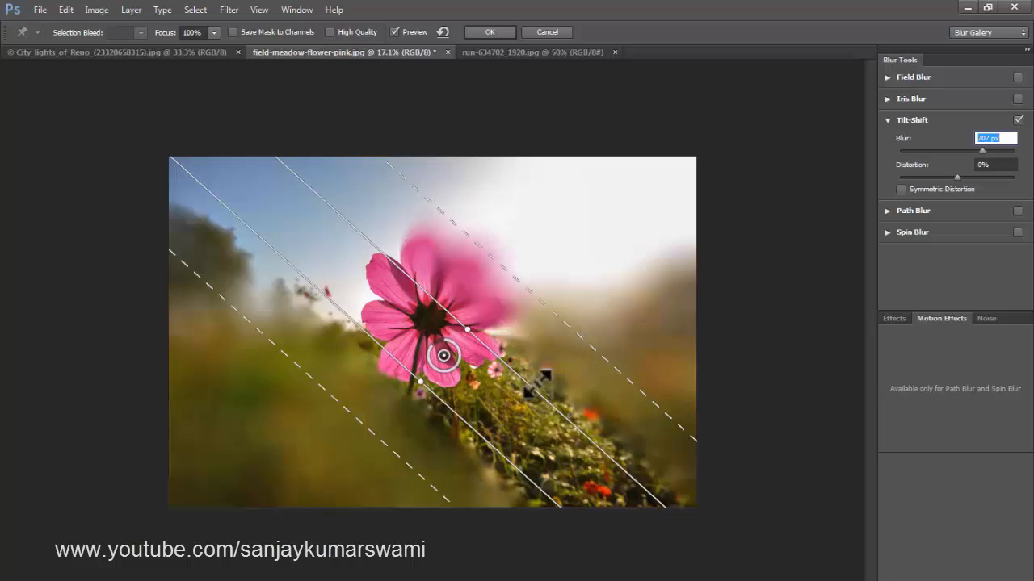
drag(957, 177, 916, 181)
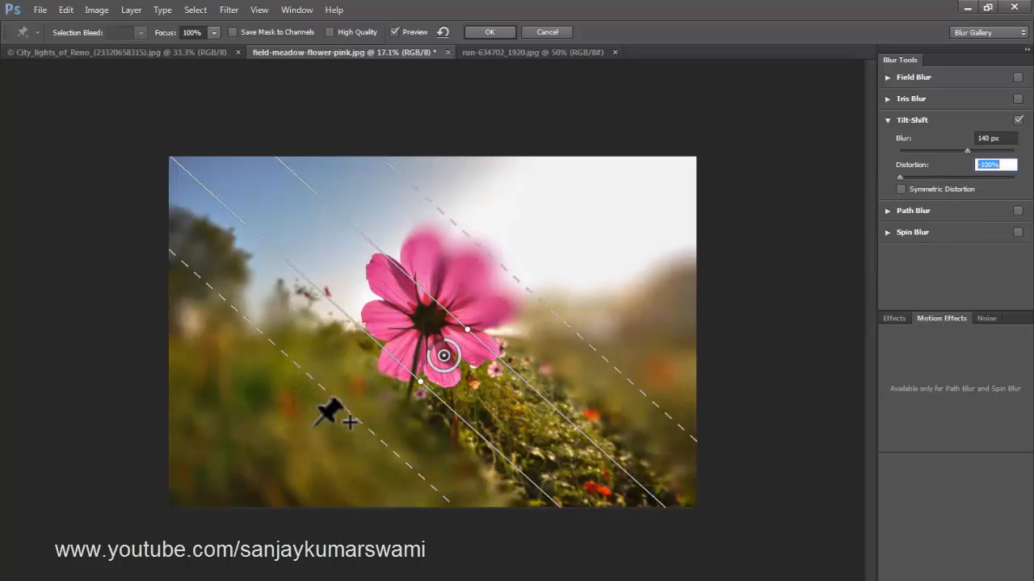
Set the Tilt-Shift Distortion to 100% with Symmetric Distortion on, and tilt the focus band less steeply across the flower
drag(976, 178, 1022, 185)
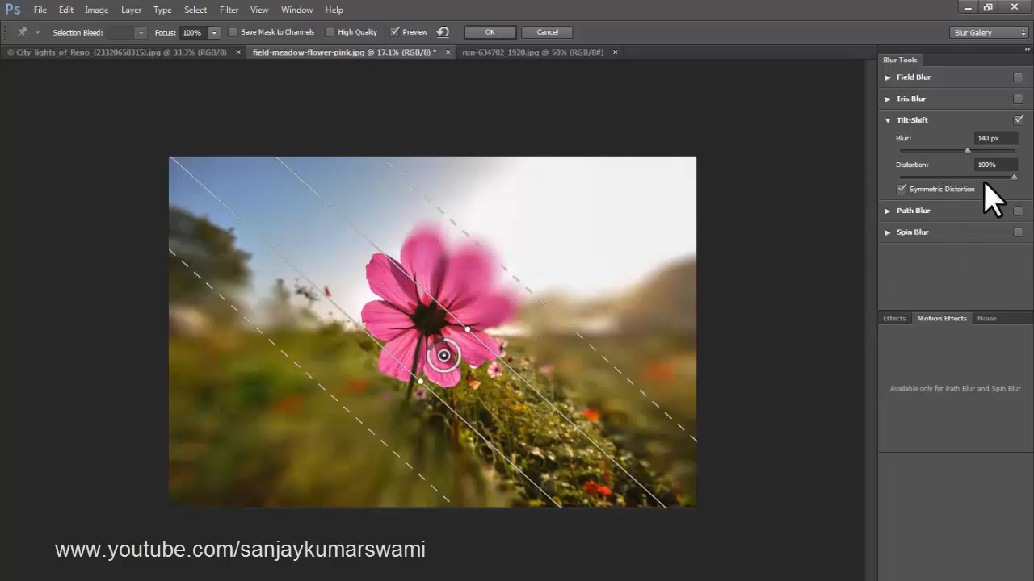
click(1011, 177)
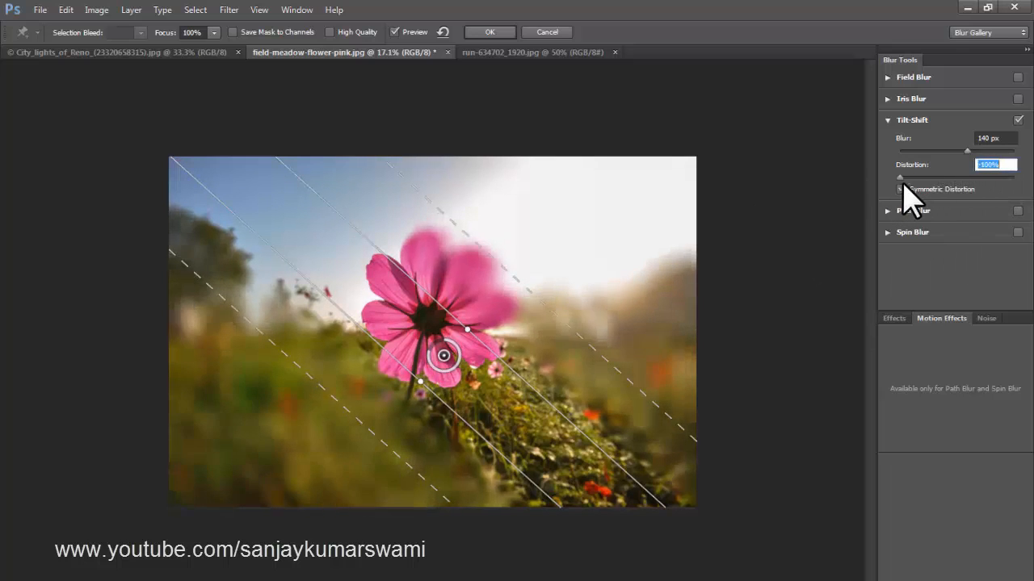
drag(939, 191, 1032, 194)
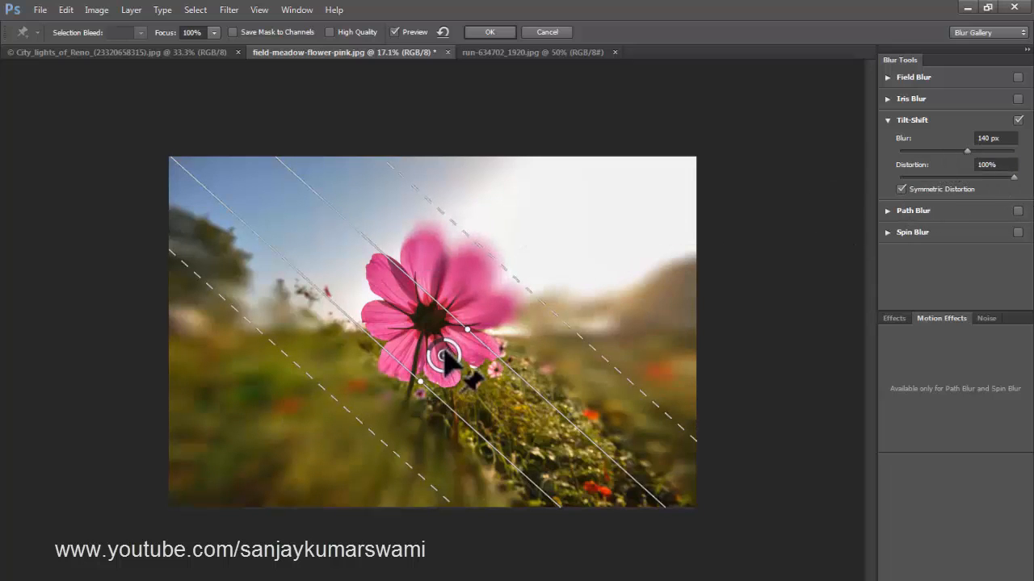
drag(443, 354, 449, 217)
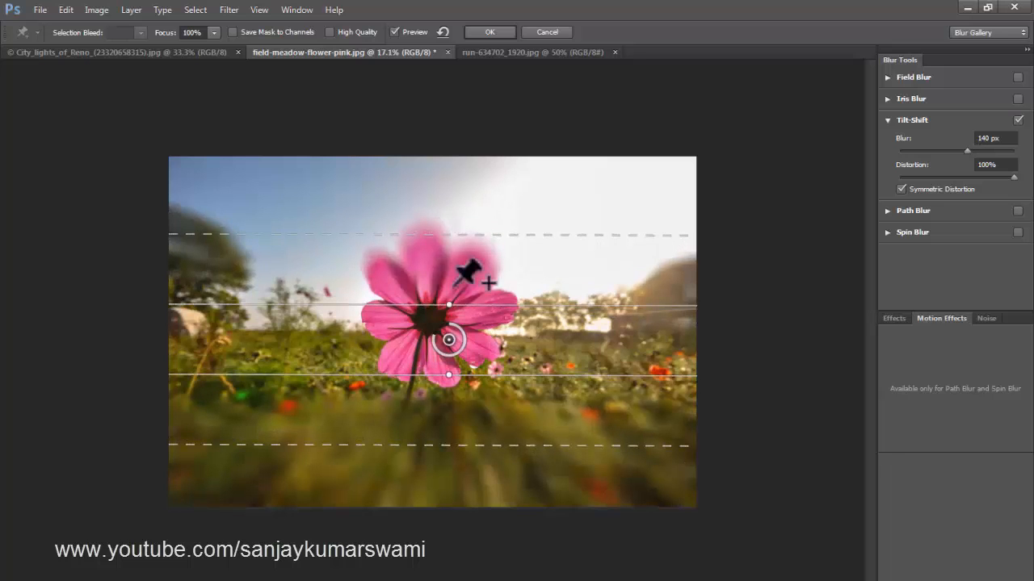
drag(448, 306, 503, 267)
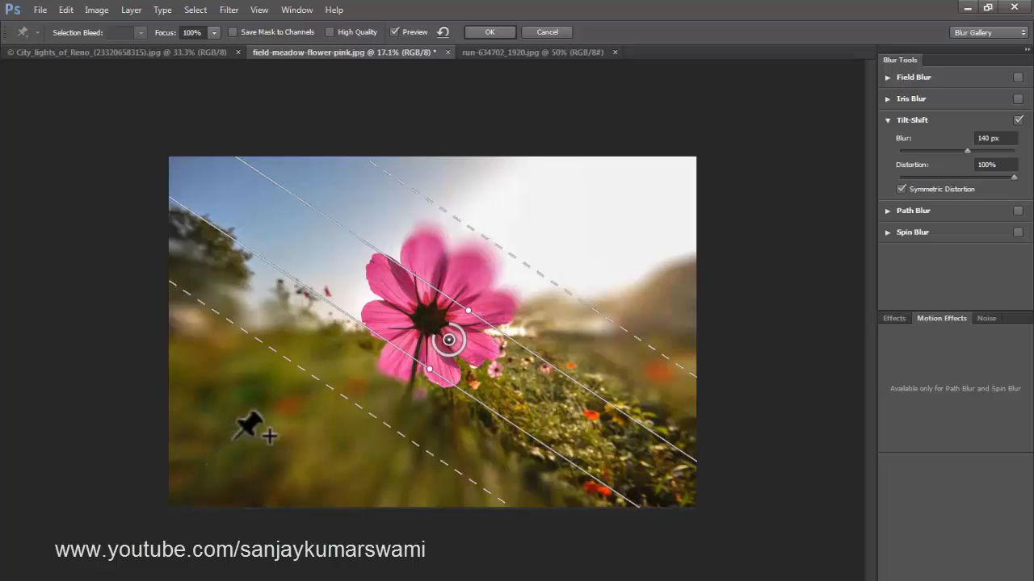
Add Tilt-Shift pins with 245 px blur in the grass and 374 px beside the flower, and cancel the filter
click(255, 407)
mouse_move(258, 408)
mouse_down()
mouse_move(270, 408)
mouse_move(260, 415)
mouse_move(257, 396)
mouse_move(254, 410)
mouse_move(268, 420)
mouse_move(240, 415)
mouse_move(240, 396)
mouse_move(250, 394)
mouse_move(250, 415)
mouse_move(269, 407)
mouse_move(249, 415)
mouse_move(241, 391)
mouse_move(240, 409)
mouse_move(255, 412)
mouse_move(260, 395)
mouse_move(249, 423)
mouse_move(254, 411)
mouse_up()
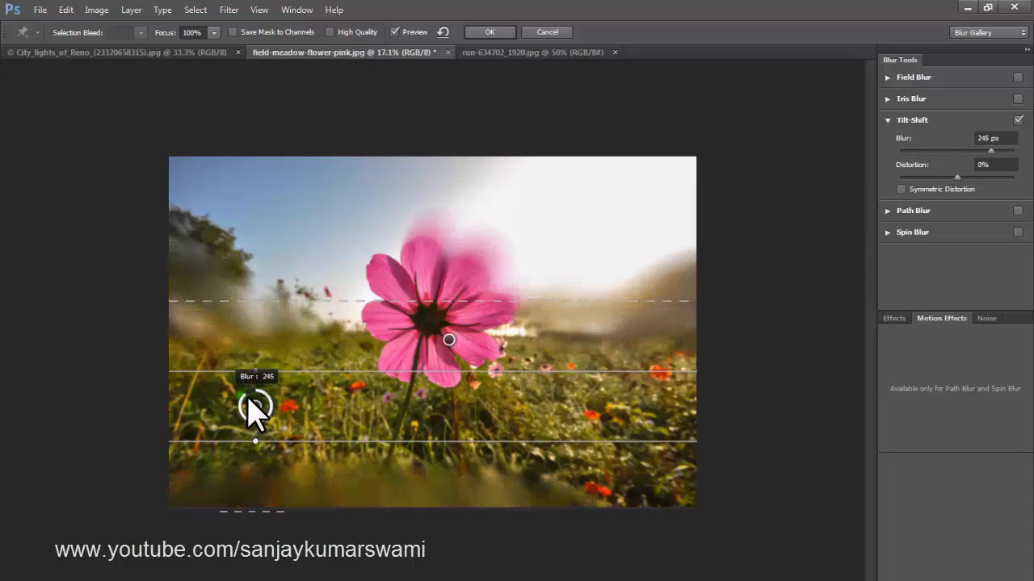
click(460, 259)
mouse_move(466, 244)
mouse_down()
mouse_move(479, 267)
mouse_move(473, 254)
mouse_move(445, 256)
mouse_move(456, 279)
mouse_move(474, 272)
mouse_move(438, 281)
mouse_move(459, 243)
mouse_up()
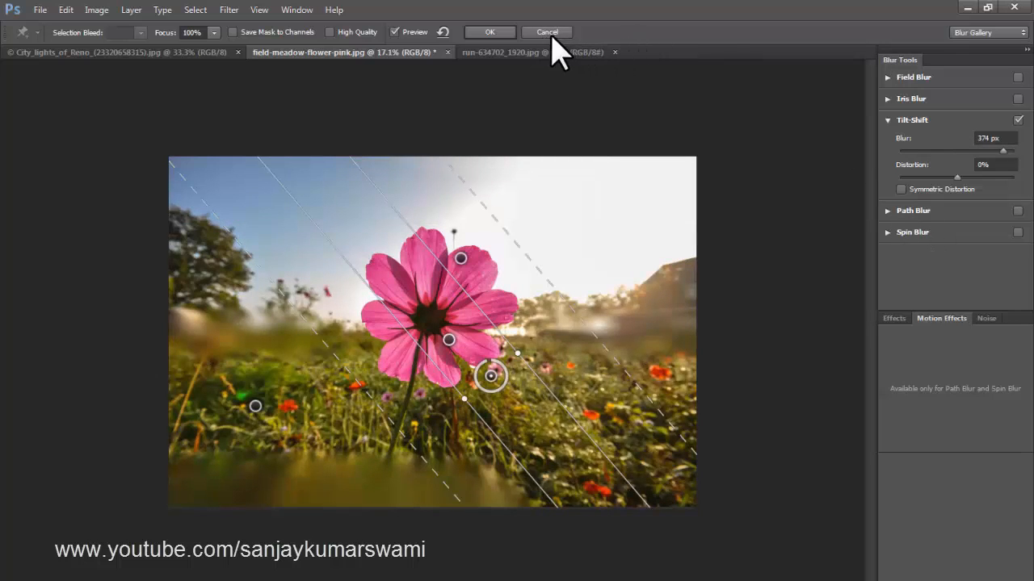
click(547, 32)
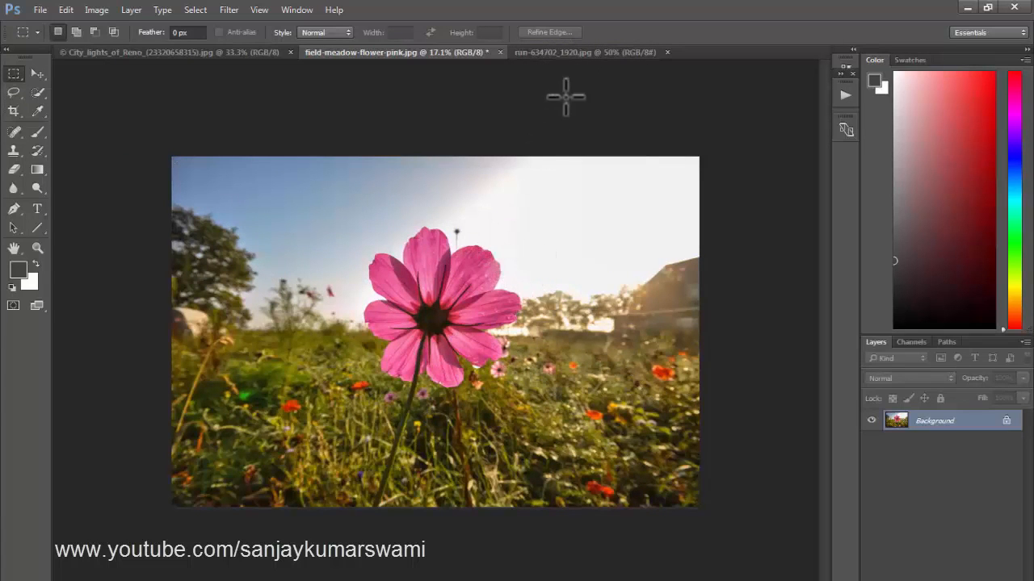
Switch to the run-634702_1920.jpg image and select the whole runner with the Quick Selection tool
click(565, 53)
drag(452, 310, 425, 331)
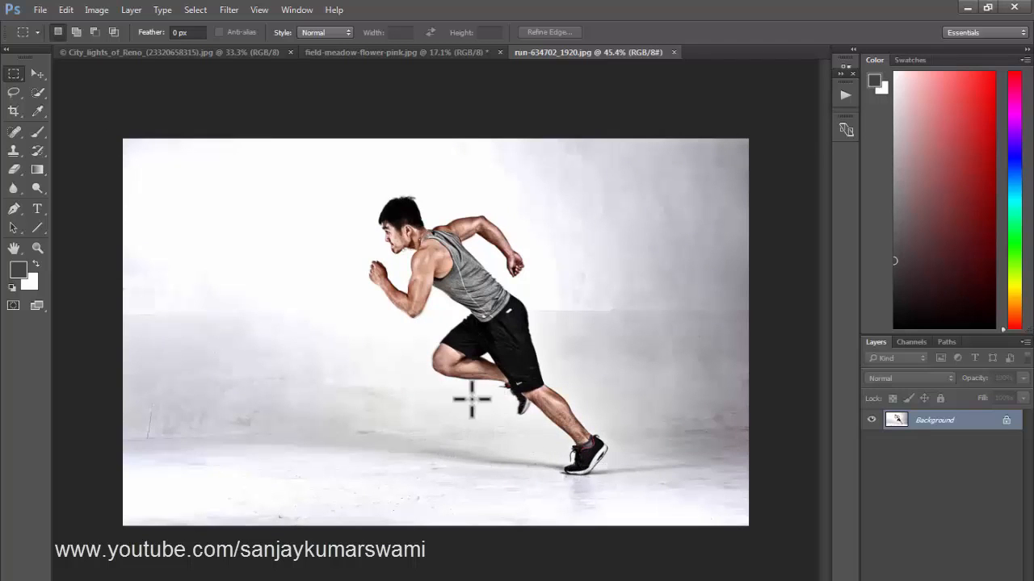
drag(517, 299, 683, 380)
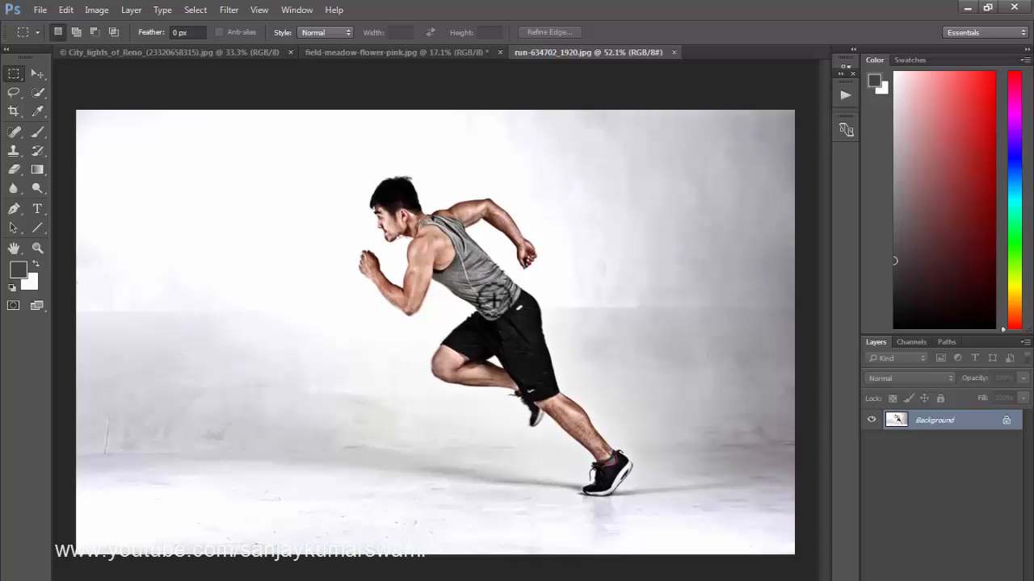
key(w)
mouse_move(381, 185)
mouse_down()
mouse_move(396, 226)
mouse_move(465, 279)
mouse_move(565, 255)
mouse_up()
drag(459, 131, 711, 243)
drag(501, 323, 436, 267)
mouse_move(452, 327)
mouse_down()
mouse_move(703, 469)
mouse_move(726, 541)
mouse_up()
drag(577, 392, 590, 415)
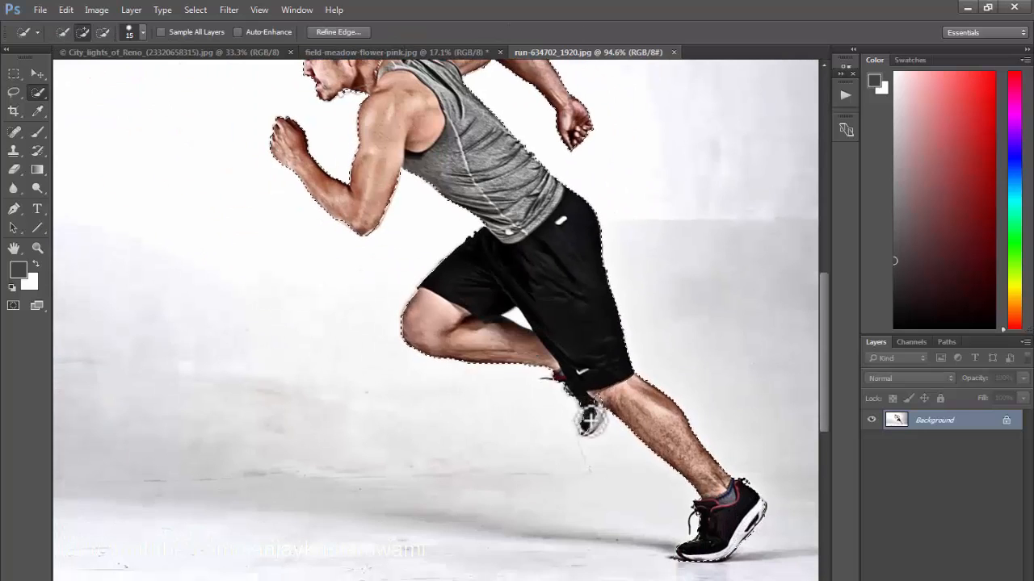
drag(546, 339, 516, 319)
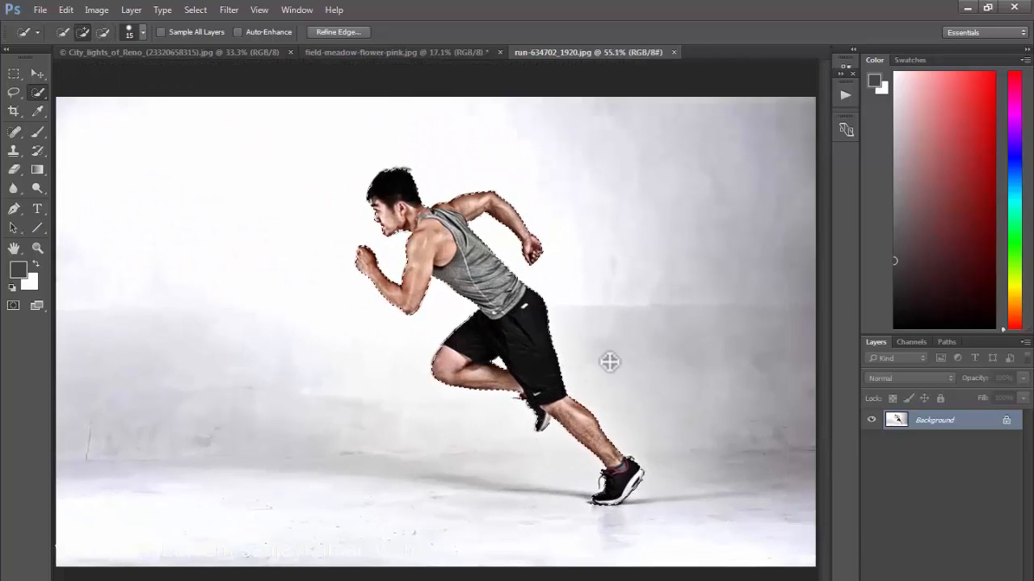
Feather the runner selection by 2 pixels, copy the runner onto a new layer, and check the cutout on its own
key(shift+F6)
text(2)
key(Return)
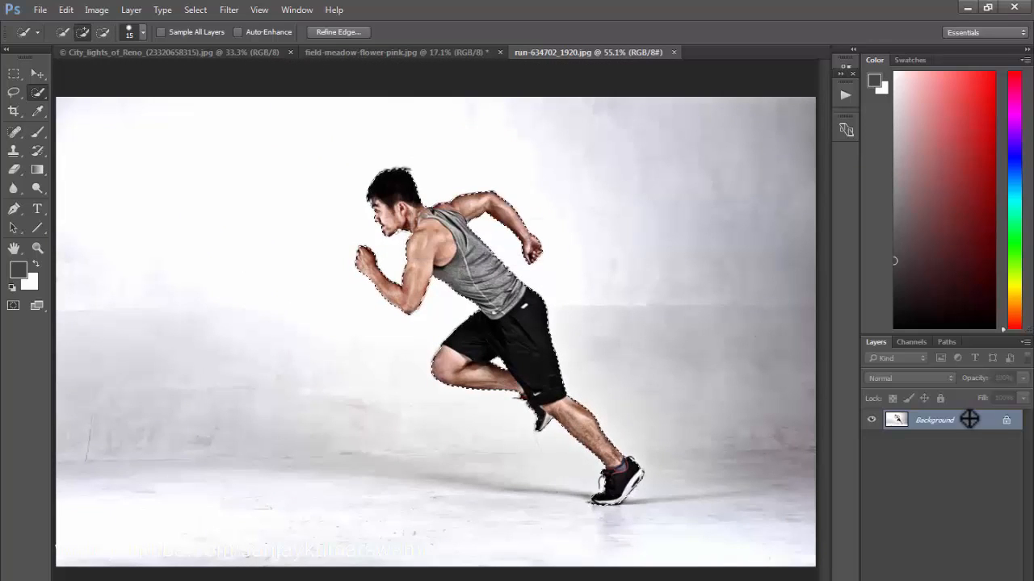
key(ctrl+j)
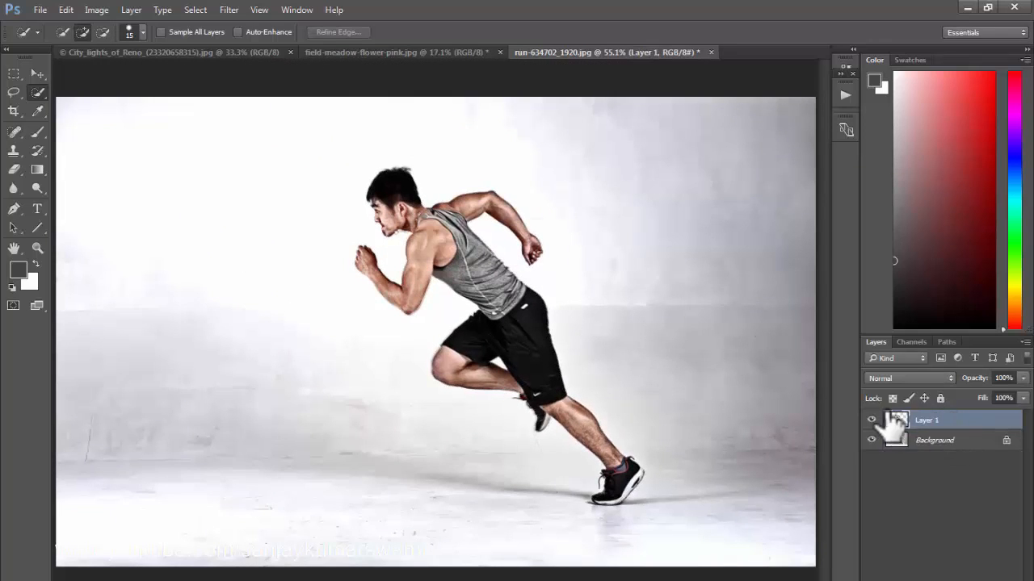
click(872, 440)
click(872, 420)
click(871, 420)
click(871, 440)
Add a white-filled layer between the runner cutout and the Background, and make the cutout's layer active
key(ctrl+alt+shift+n)
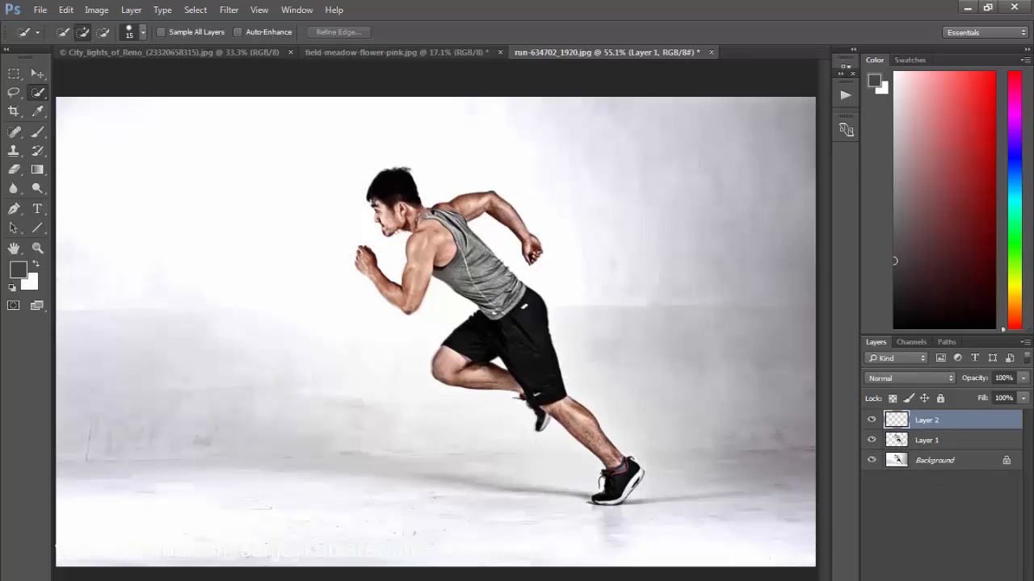
key(shift+F5)
key(Return)
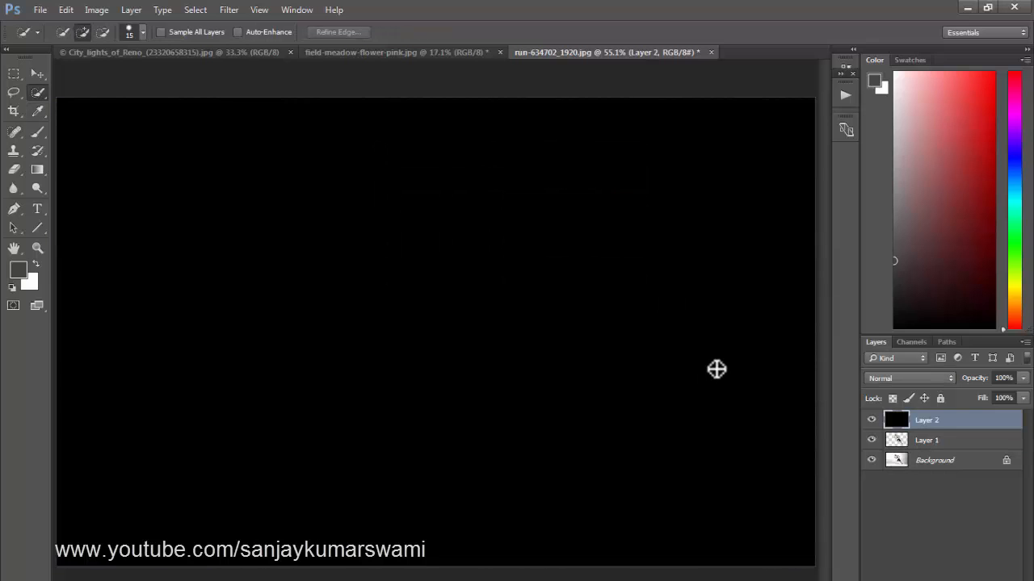
key(ctrl+i)
key(ctrl+bracketleft)
key(v)
click(972, 420)
drag(438, 268, 500, 264)
key(ctrl+z)
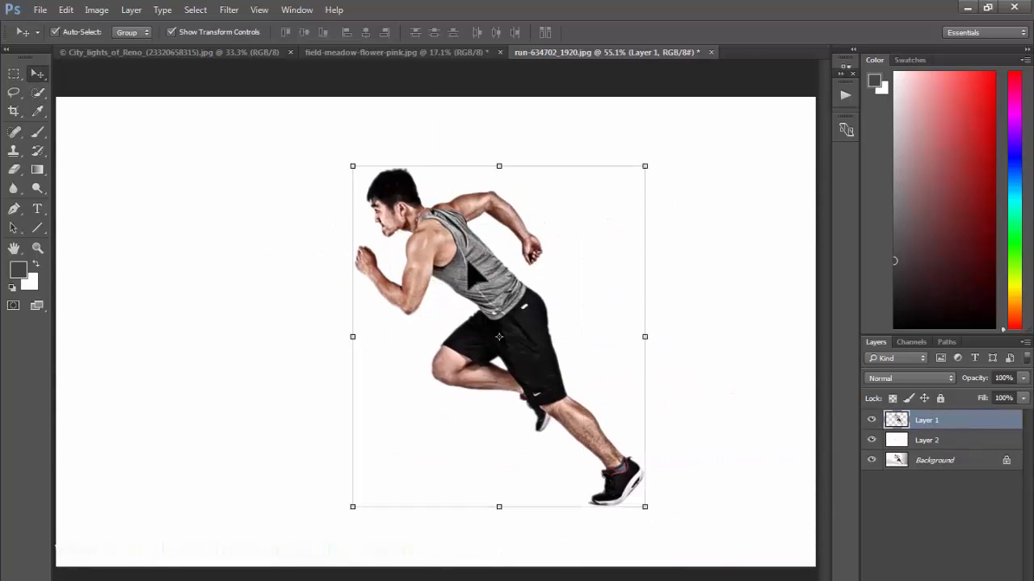
Start a Path Blur on the runner cutout and stretch its path horizontally across nearly the whole image width
click(231, 10)
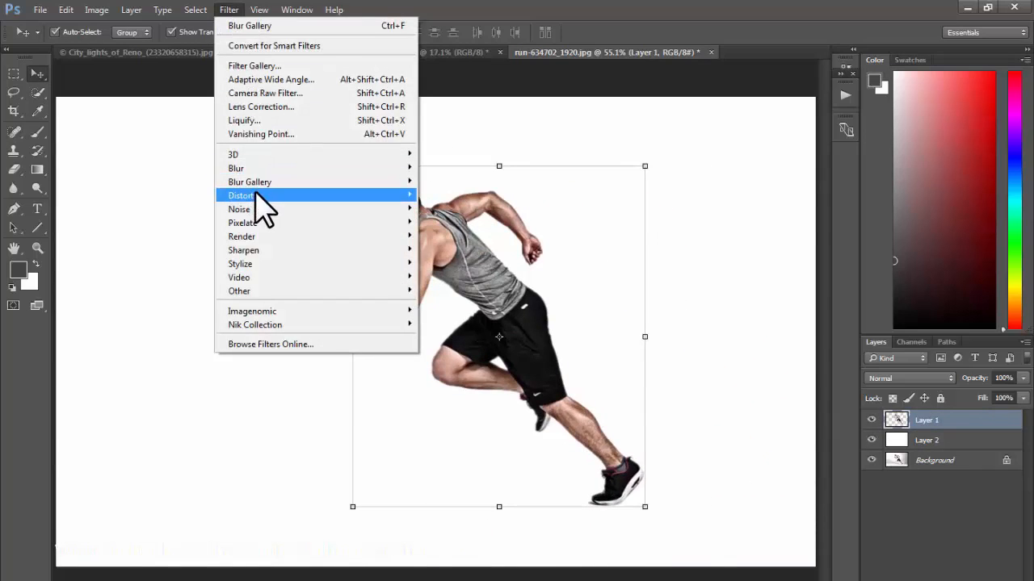
mouse_move(283, 184)
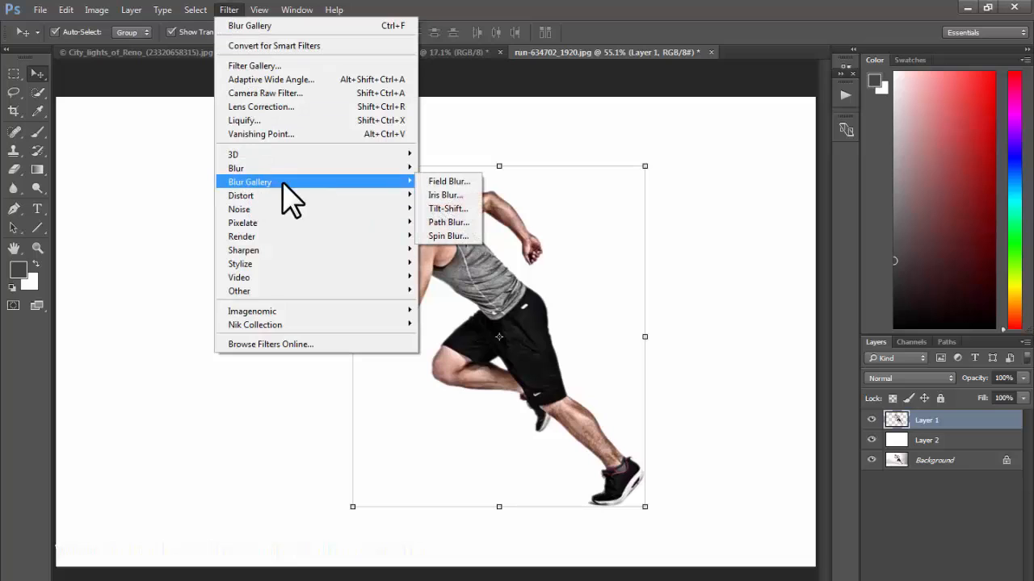
click(448, 222)
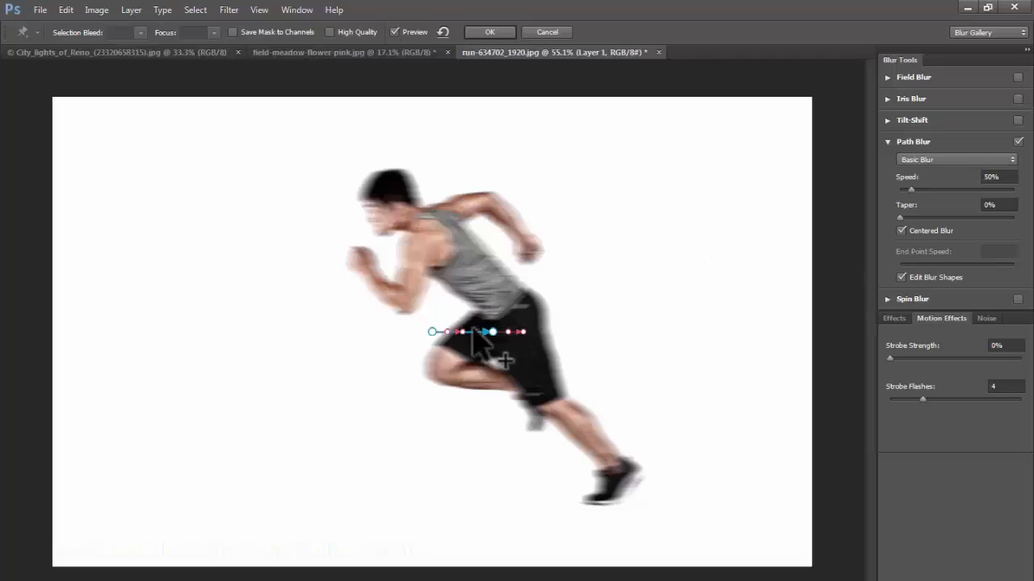
drag(432, 332, 96, 345)
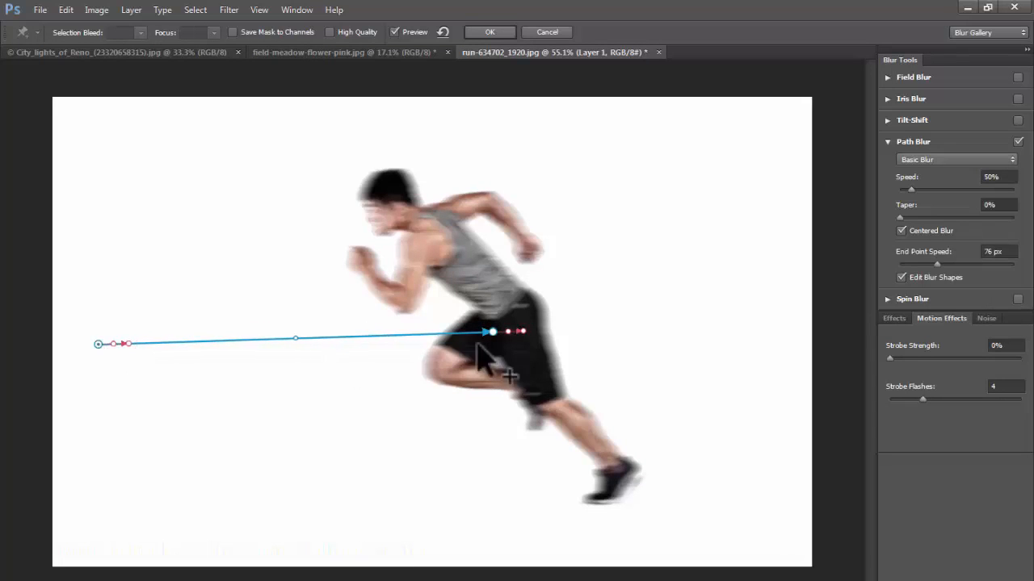
drag(494, 332, 742, 339)
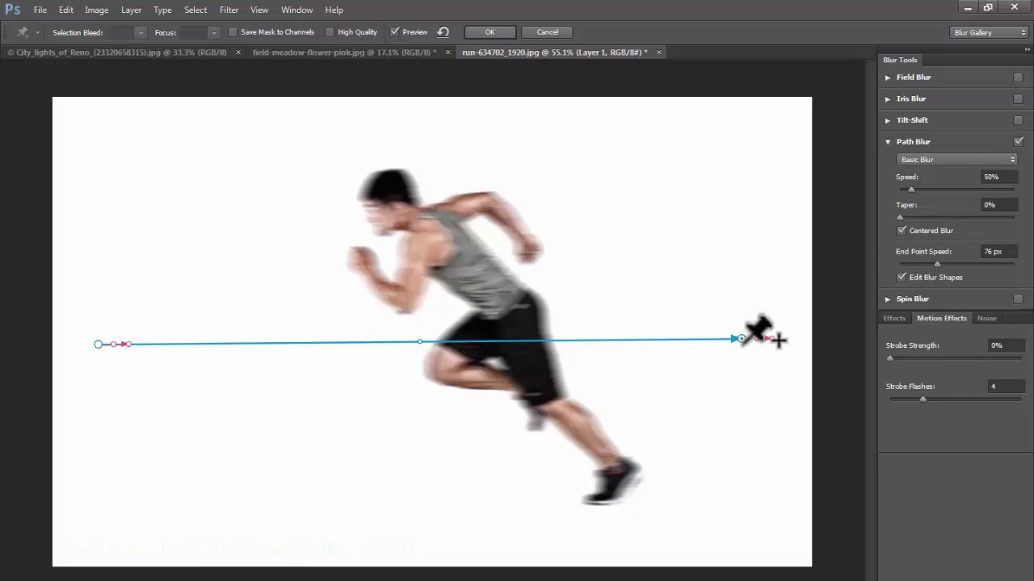
Add two points along the blur path, bend it upward behind the runner, and straighten it again
mouse_move(417, 344)
mouse_down()
mouse_move(420, 443)
mouse_move(450, 293)
mouse_move(450, 227)
mouse_move(390, 336)
mouse_move(395, 358)
mouse_move(411, 343)
mouse_up()
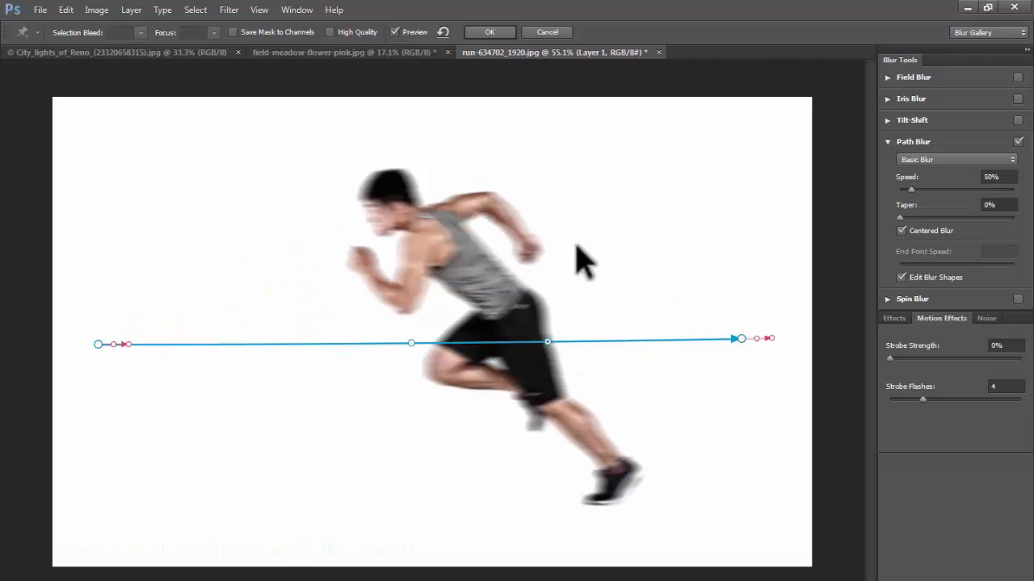
drag(579, 340, 582, 228)
drag(564, 291, 569, 341)
Move the blur path's start point slightly toward the runner and lengthen its blur arrow to an End Point Speed of 600 px
click(740, 339)
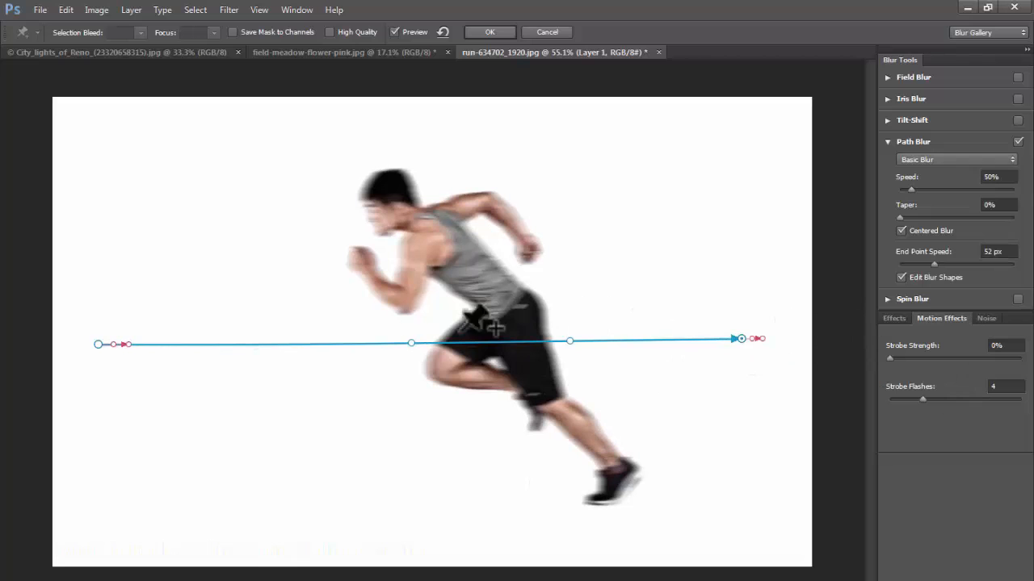
click(126, 345)
drag(129, 345, 332, 350)
drag(423, 352, 334, 344)
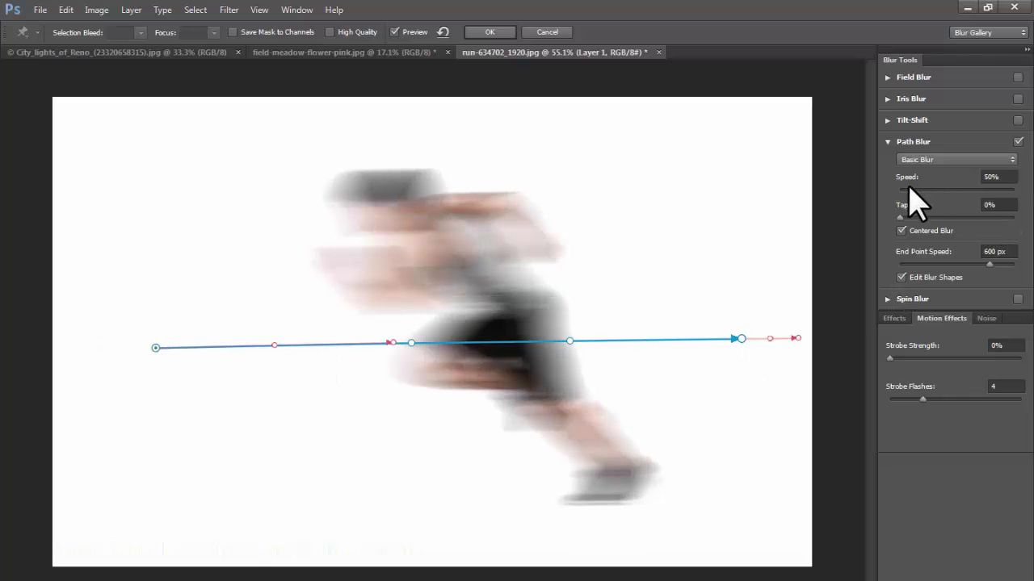
Set the Path Blur's Speed to 53% and Taper to 13%, keeping Edit Blur Shapes on
drag(907, 190, 929, 191)
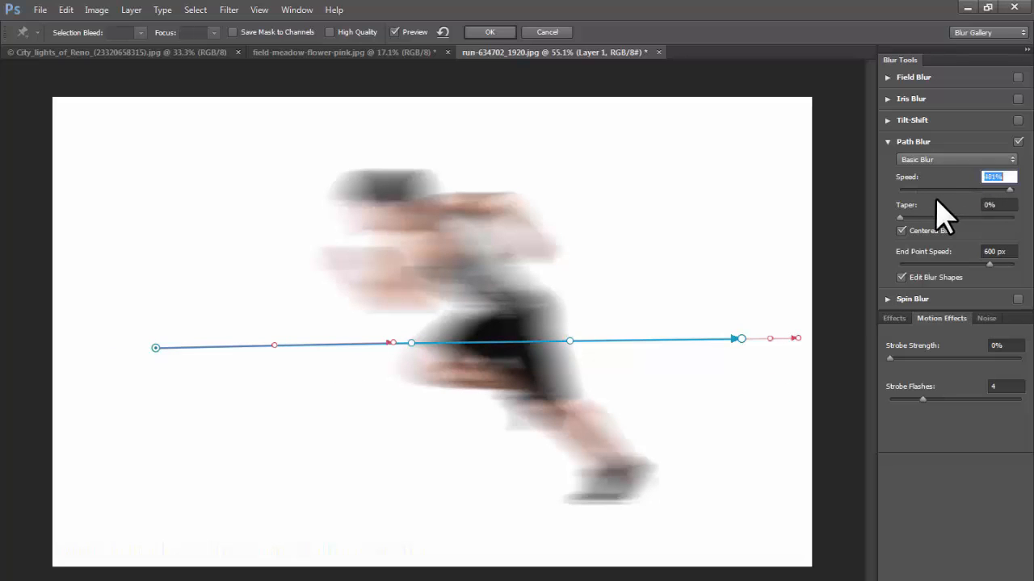
click(906, 190)
drag(906, 191, 911, 191)
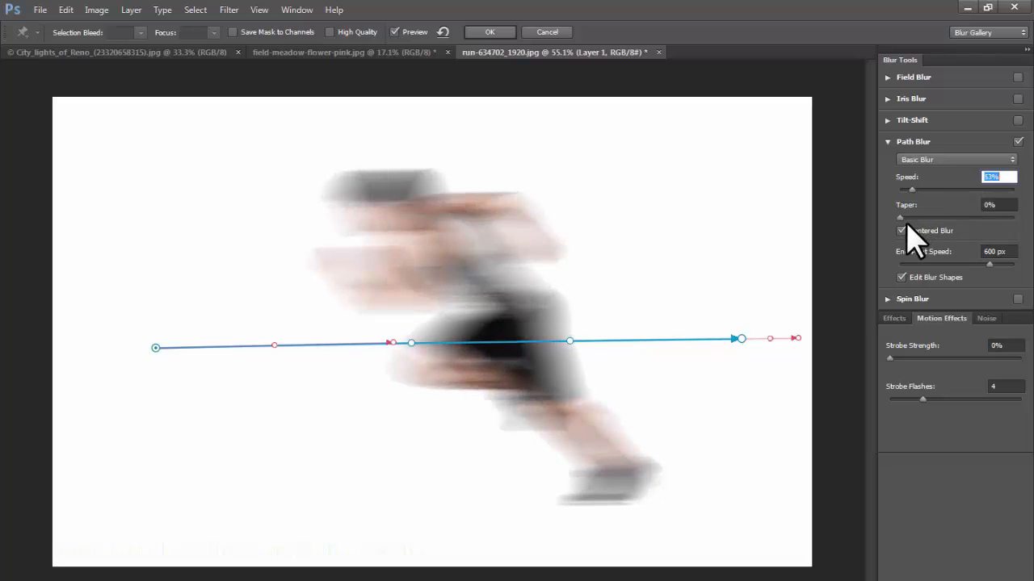
drag(902, 219, 1017, 218)
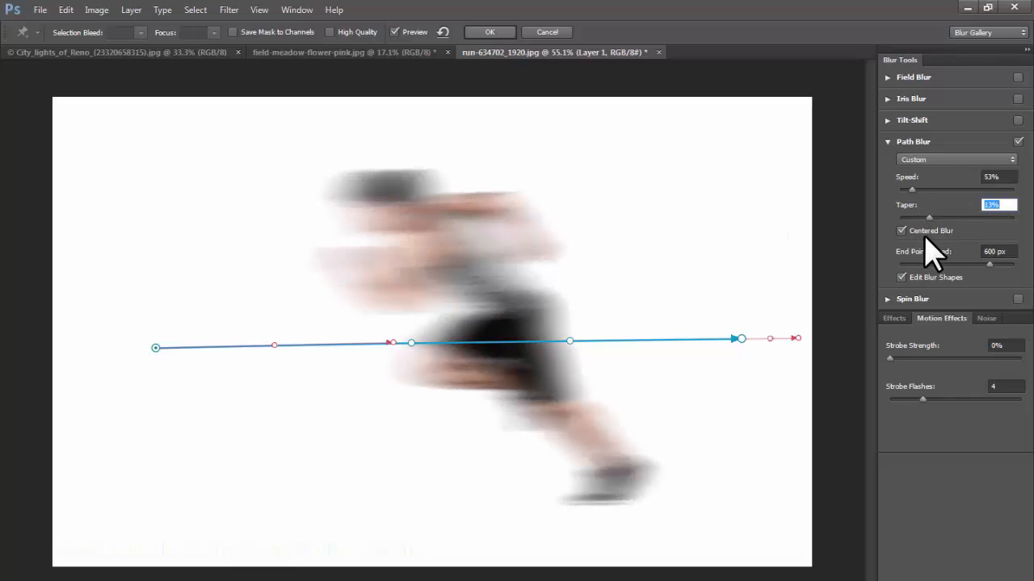
click(900, 276)
click(901, 277)
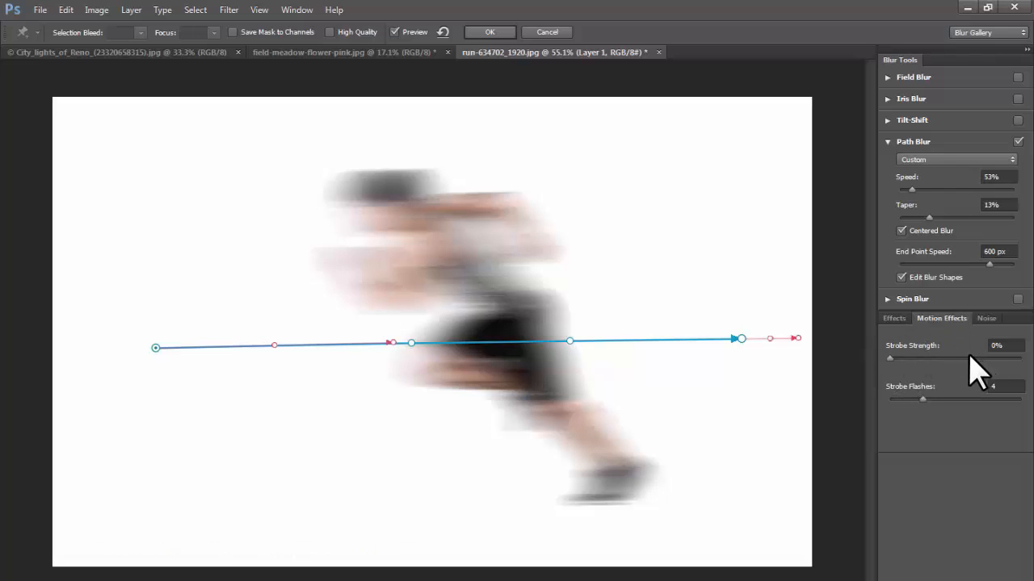
Set the Path Blur's Strobe Strength to 100% and try Strobe Flashes of 2, 3 and 31, ending at 22
drag(894, 358, 932, 356)
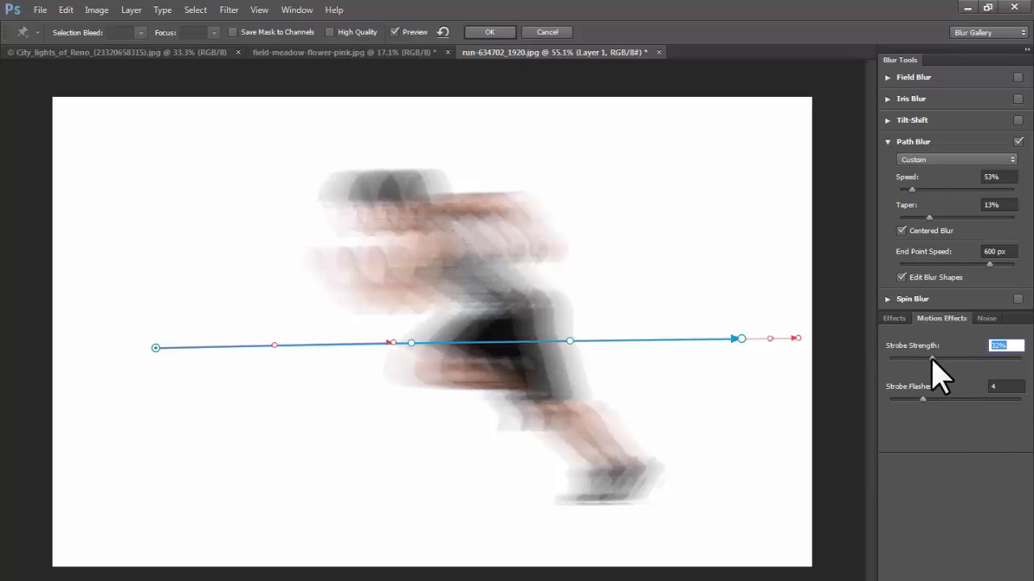
drag(946, 358, 1022, 356)
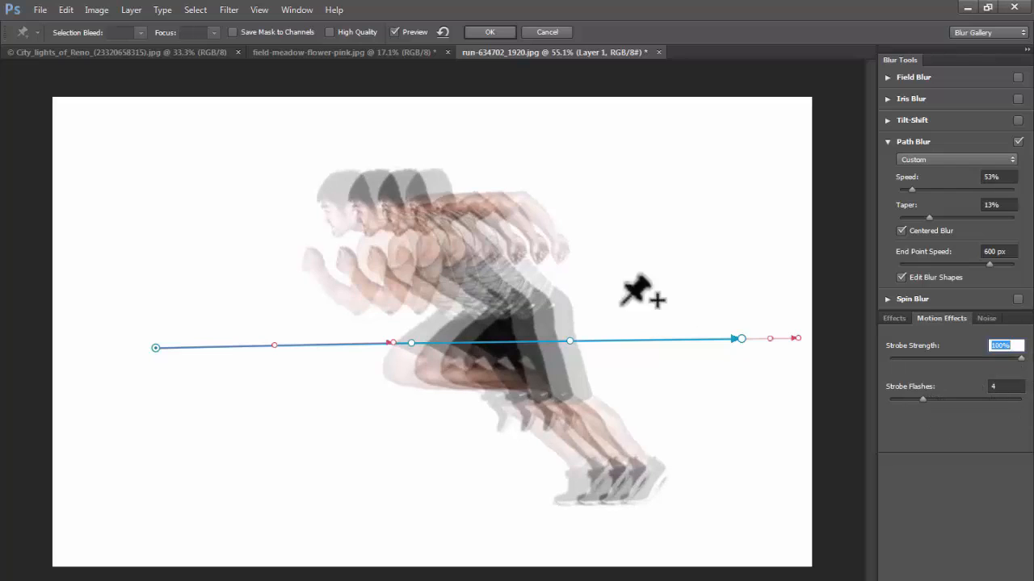
click(903, 400)
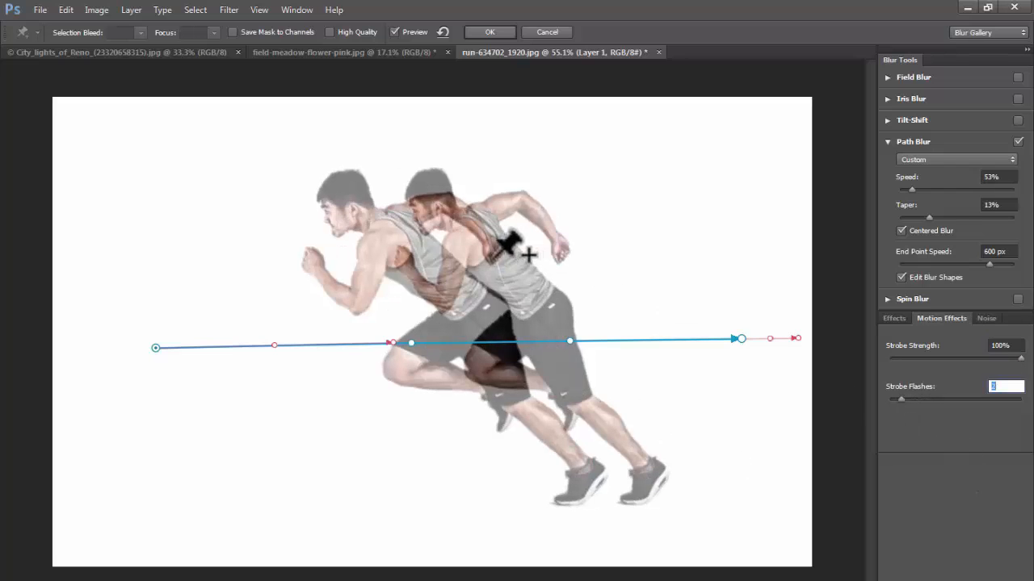
click(913, 401)
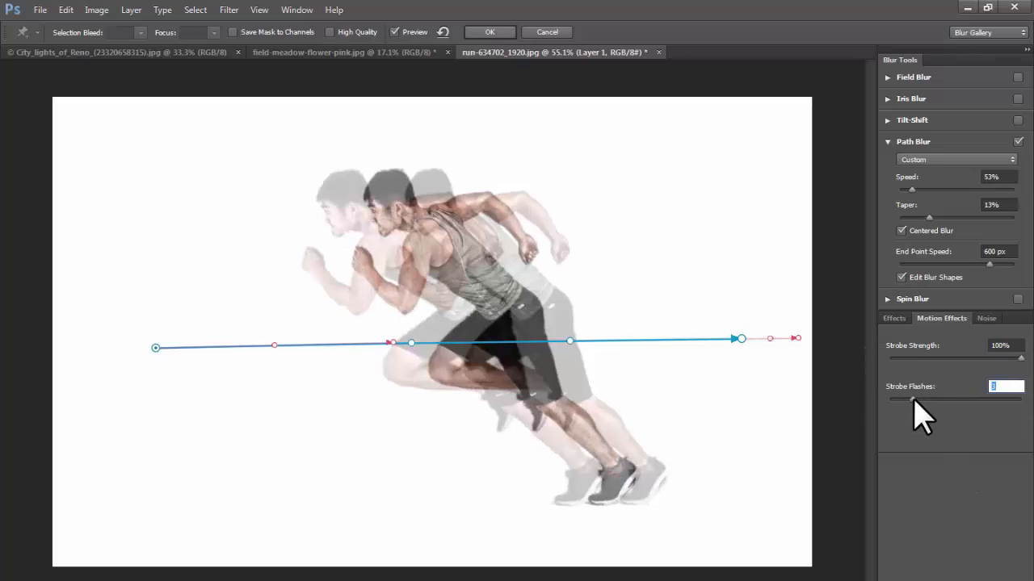
click(970, 400)
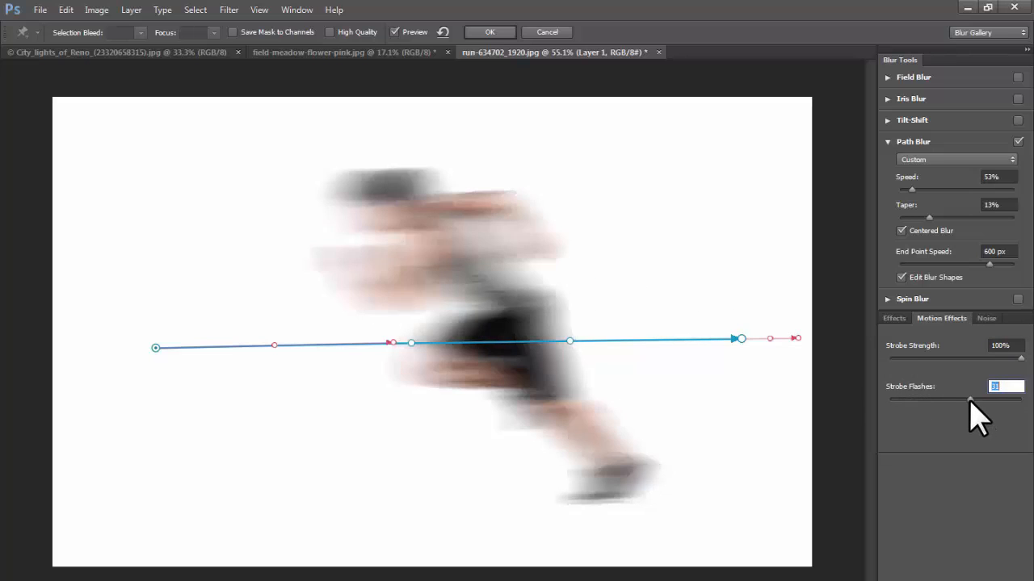
click(986, 400)
drag(1009, 400, 961, 403)
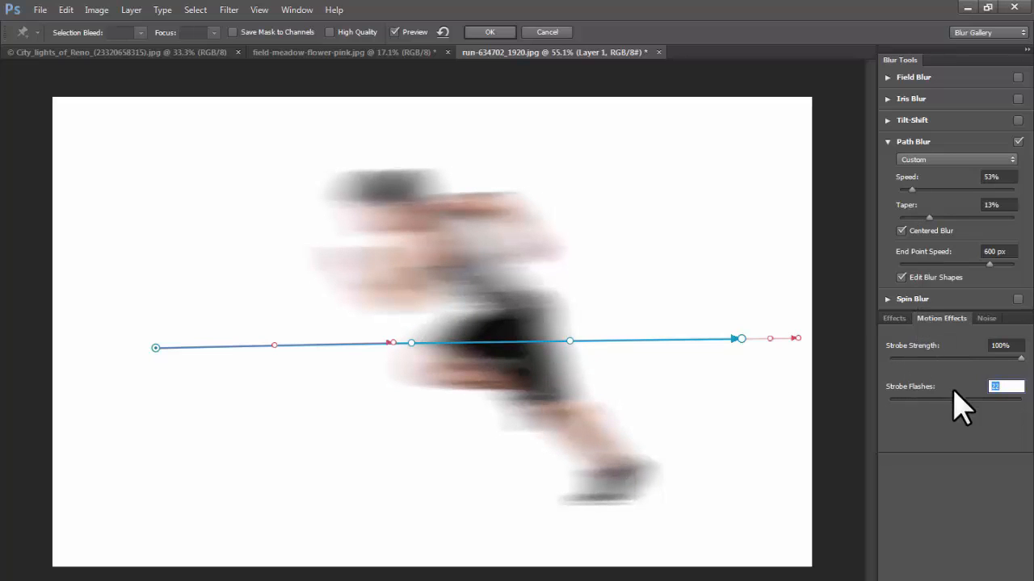
Set the Strobe Flashes to 5 and bend the blur path into a wavy S-shaped curve across the runner
click(930, 399)
drag(569, 340, 583, 444)
drag(598, 409, 692, 171)
drag(411, 343, 320, 268)
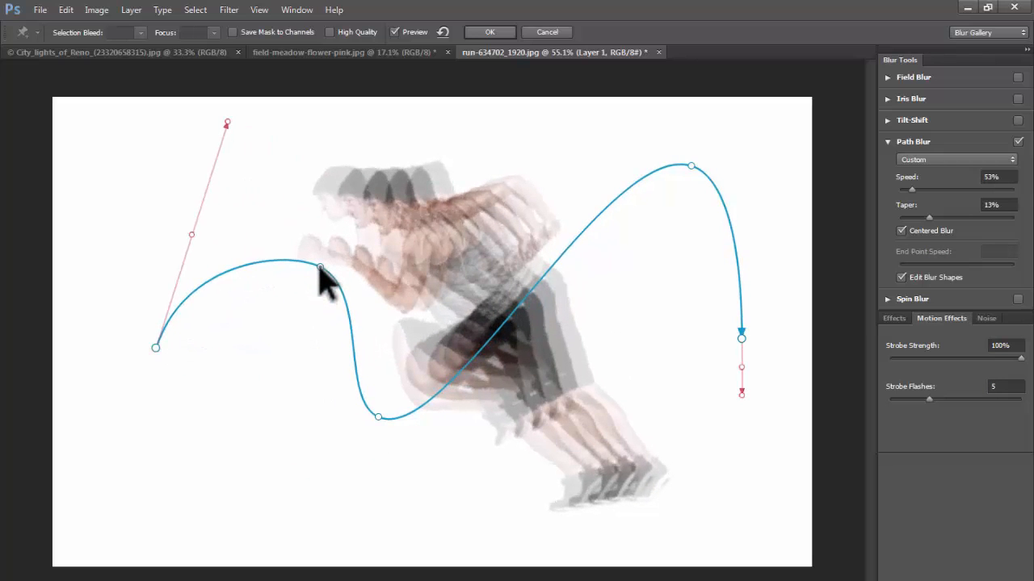
Set the Strobe Flashes to 3 and Strobe Strength to 43%, and readjust the Path Blur's Taper
drag(928, 399, 911, 399)
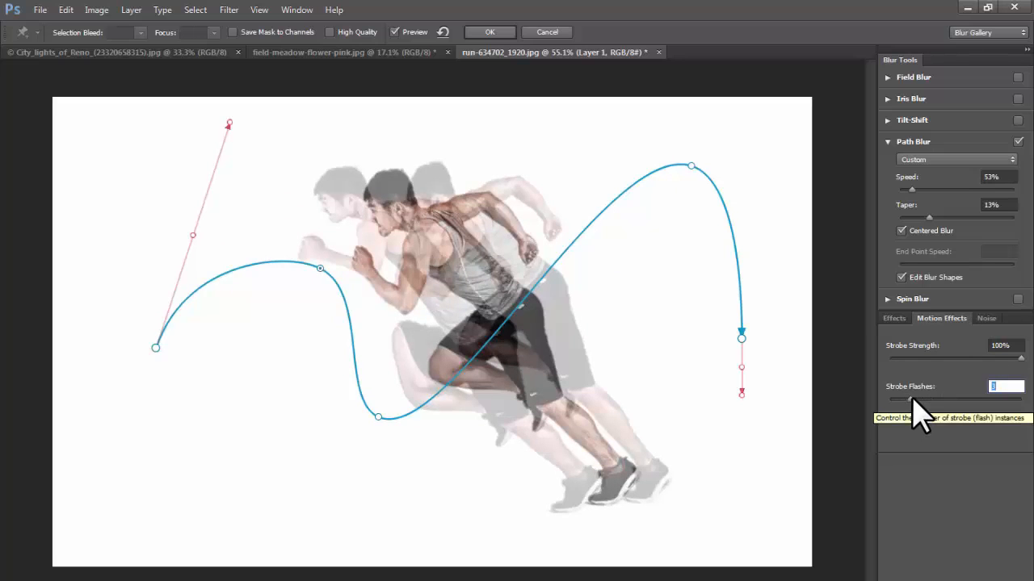
drag(912, 402, 919, 401)
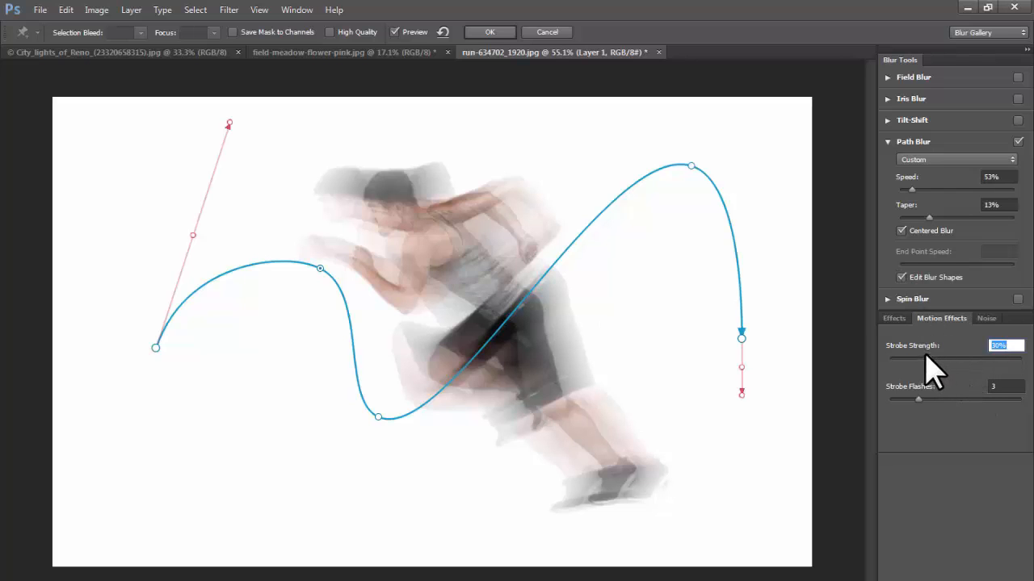
drag(935, 359, 946, 360)
mouse_move(929, 218)
mouse_down()
mouse_move(981, 218)
mouse_move(938, 220)
mouse_up()
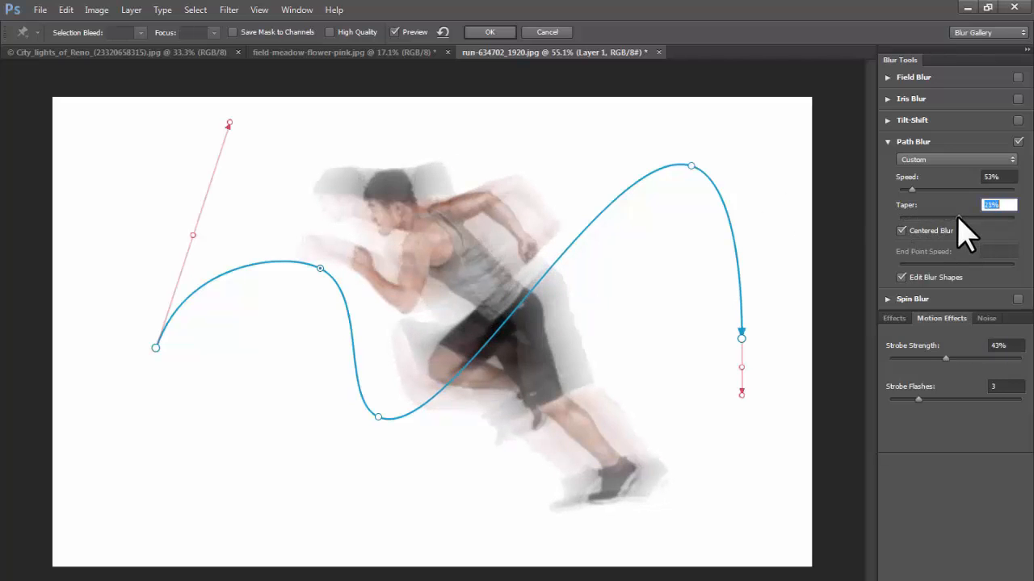
click(932, 219)
Compare the runner with the blur preview off and on, and apply the Path Blur to Layer 1
click(900, 319)
click(943, 321)
click(395, 33)
click(395, 32)
click(489, 32)
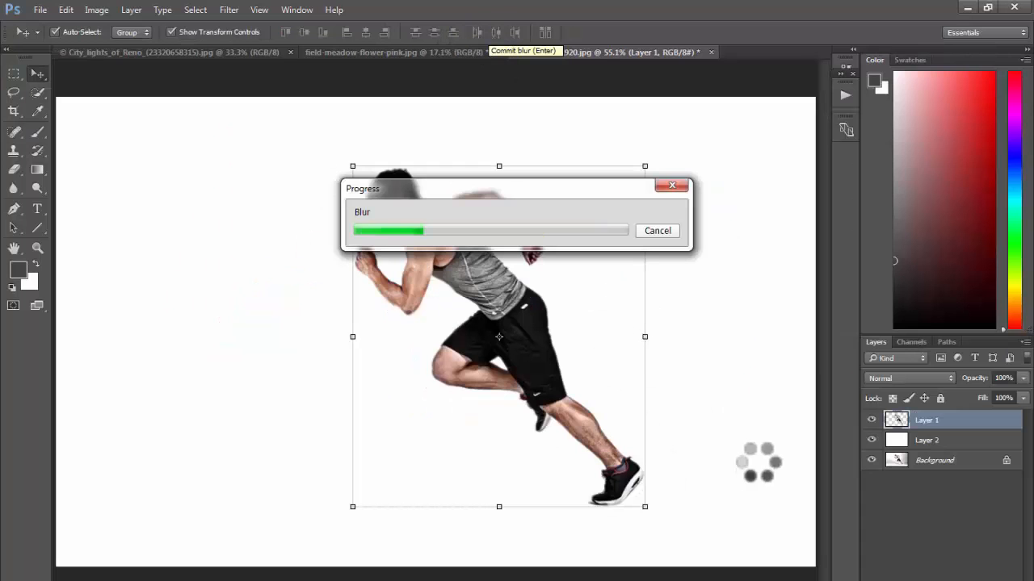
Hide the white Layer 2 so the blurred runner is shown over the original background photo, and deselect all layers
click(746, 466)
scroll(509, 302, up, 1)
scroll(504, 323, down, 3)
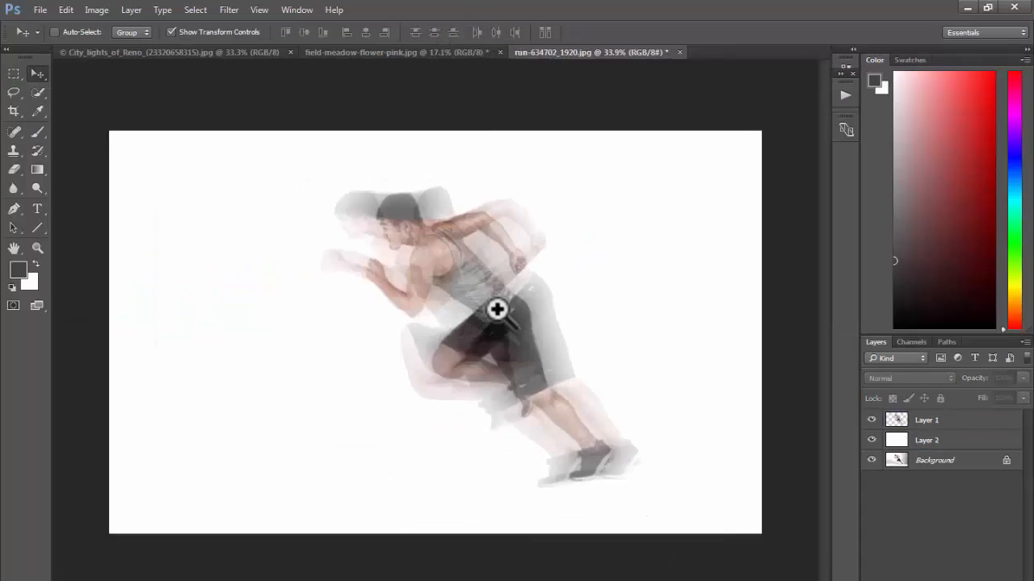
click(875, 442)
click(872, 440)
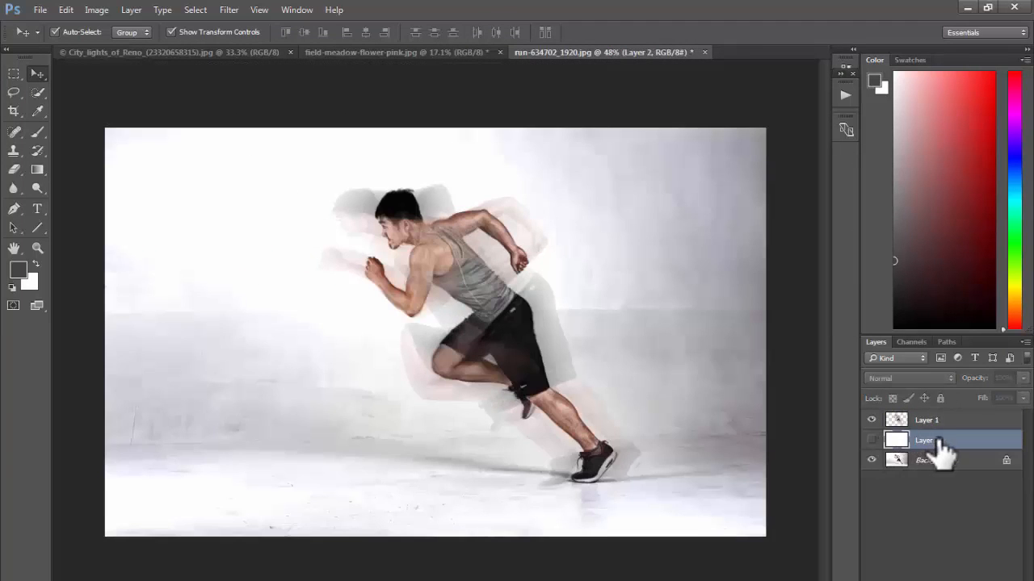
click(457, 98)
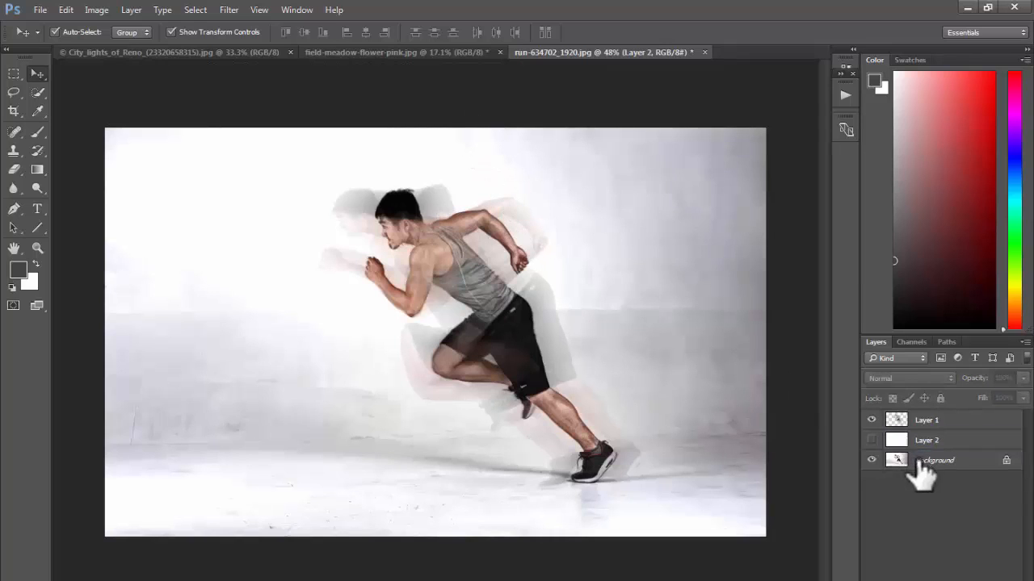
Compare the photo with and without the motion effect by repeatedly hiding and showing Layer 1
click(872, 420)
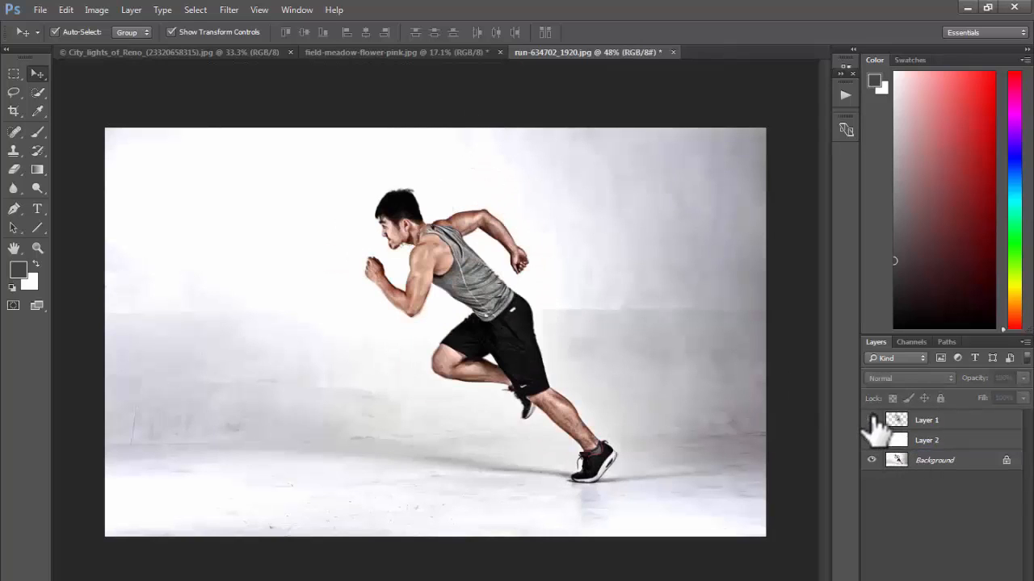
click(872, 420)
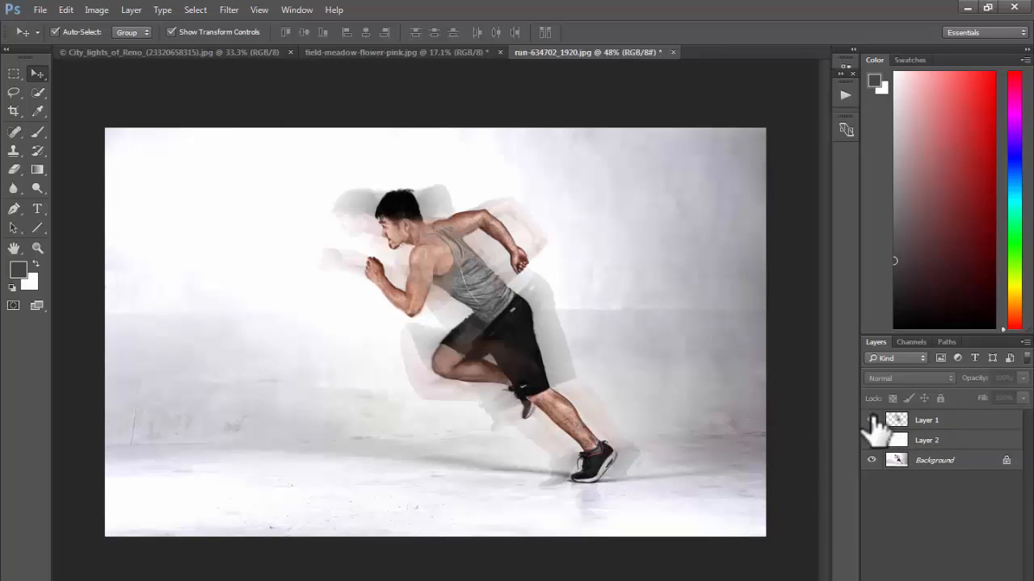
click(873, 420)
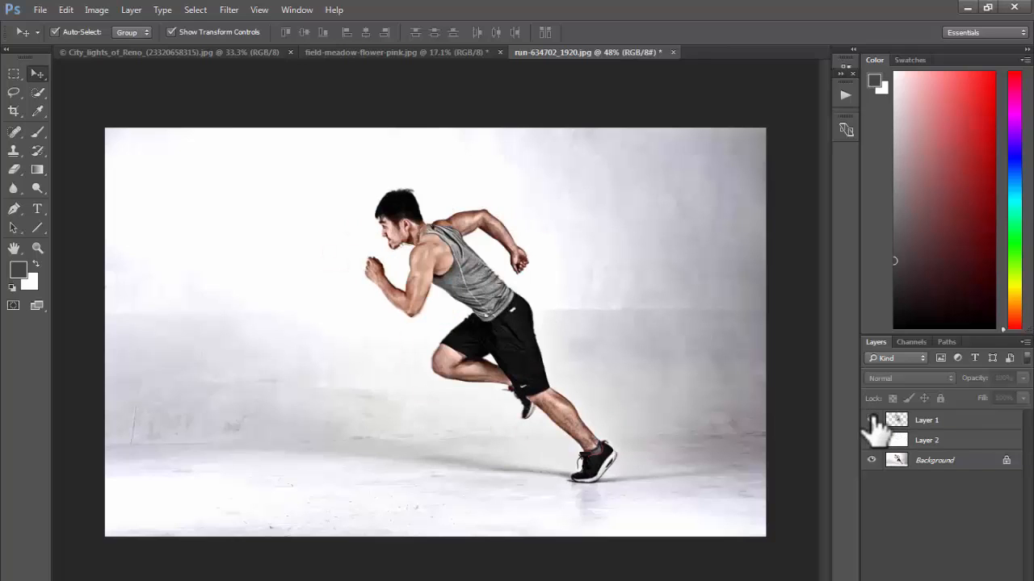
click(872, 420)
click(872, 420)
click(872, 420)
Select Layer 1 and ready the Eraser tool with a 150 px brush, checking the layer's effect off and on
click(942, 420)
key(e)
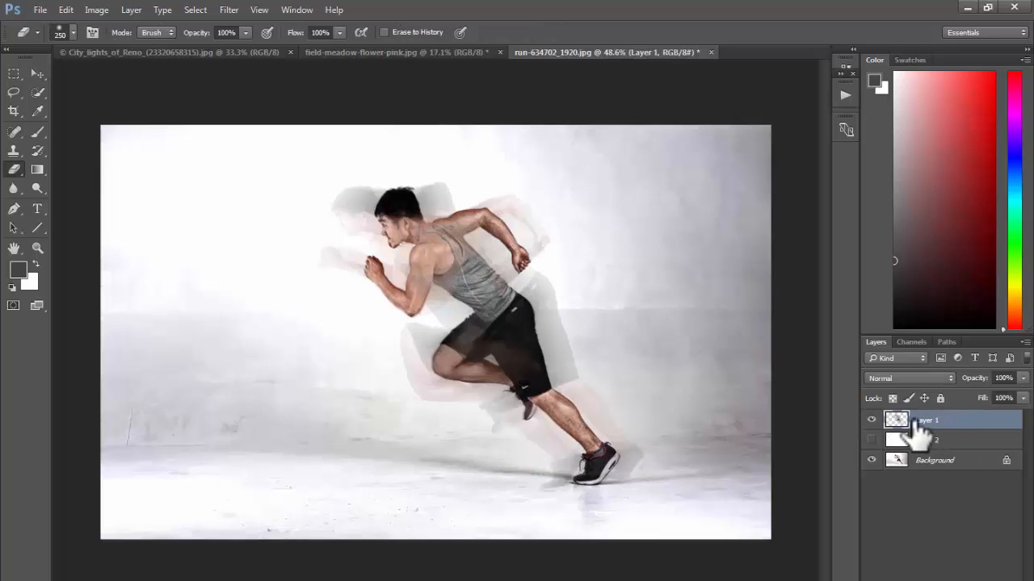
click(872, 420)
click(872, 420)
key(bracketleft)
key(bracketleft)
key(bracketleft)
key(bracketleft)
key(bracketleft)
key(bracketright)
key(bracketright)
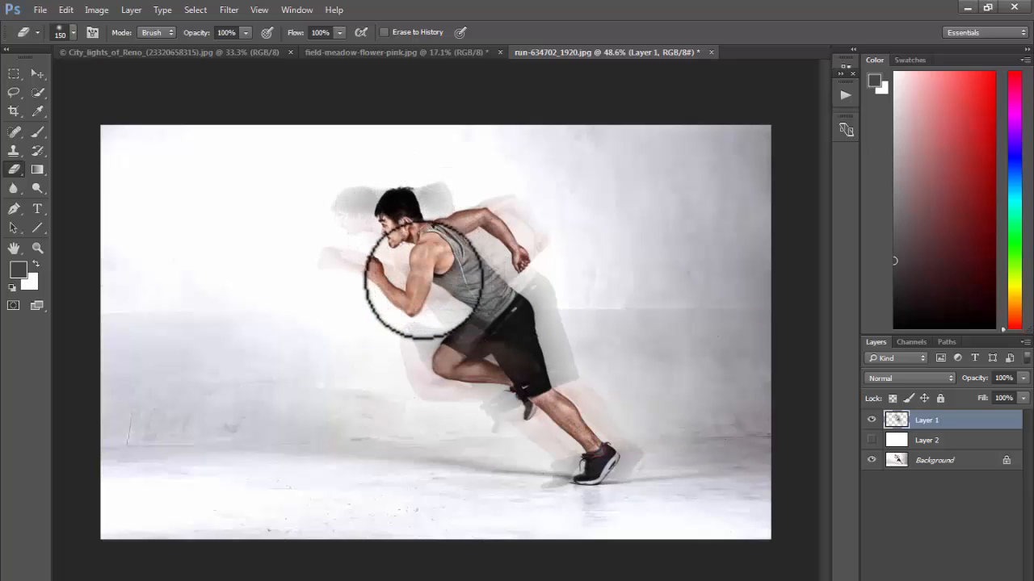
Review the list of Blur Gallery filters and revisit the pink flower and City_lights_of_Reno images
scroll(494, 307, down, 2)
click(229, 10)
mouse_move(249, 183)
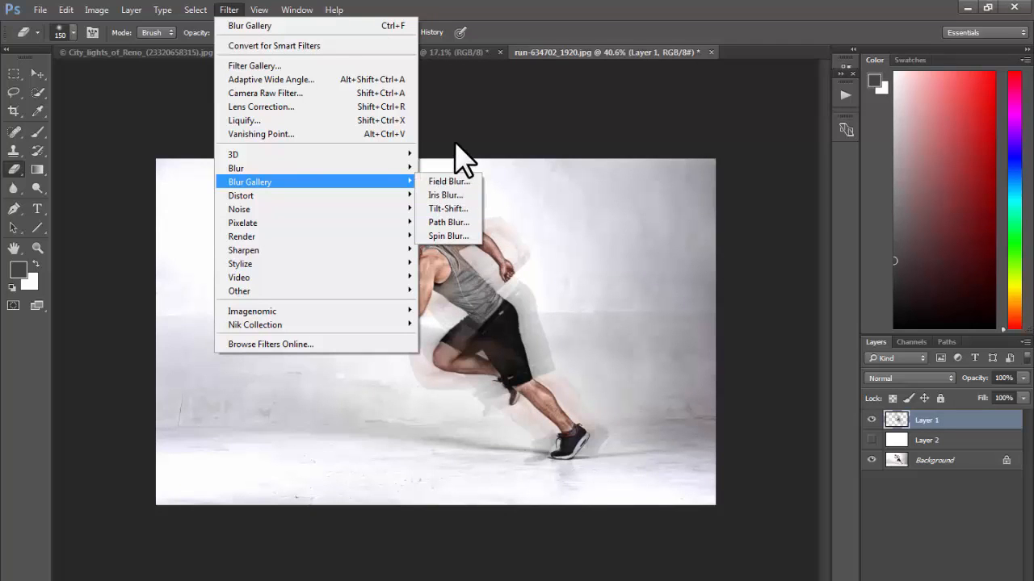
key(Escape)
click(334, 52)
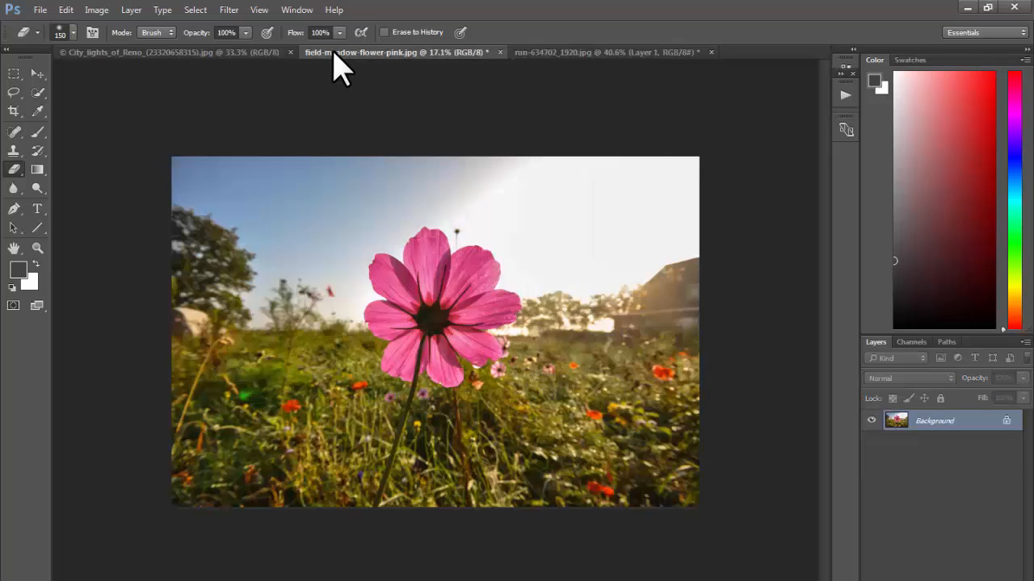
click(245, 52)
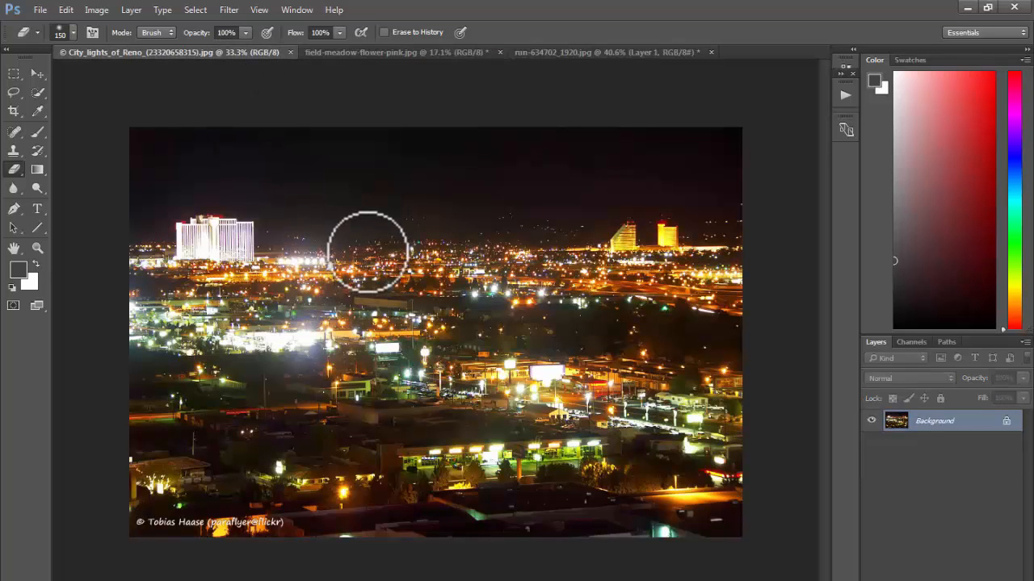